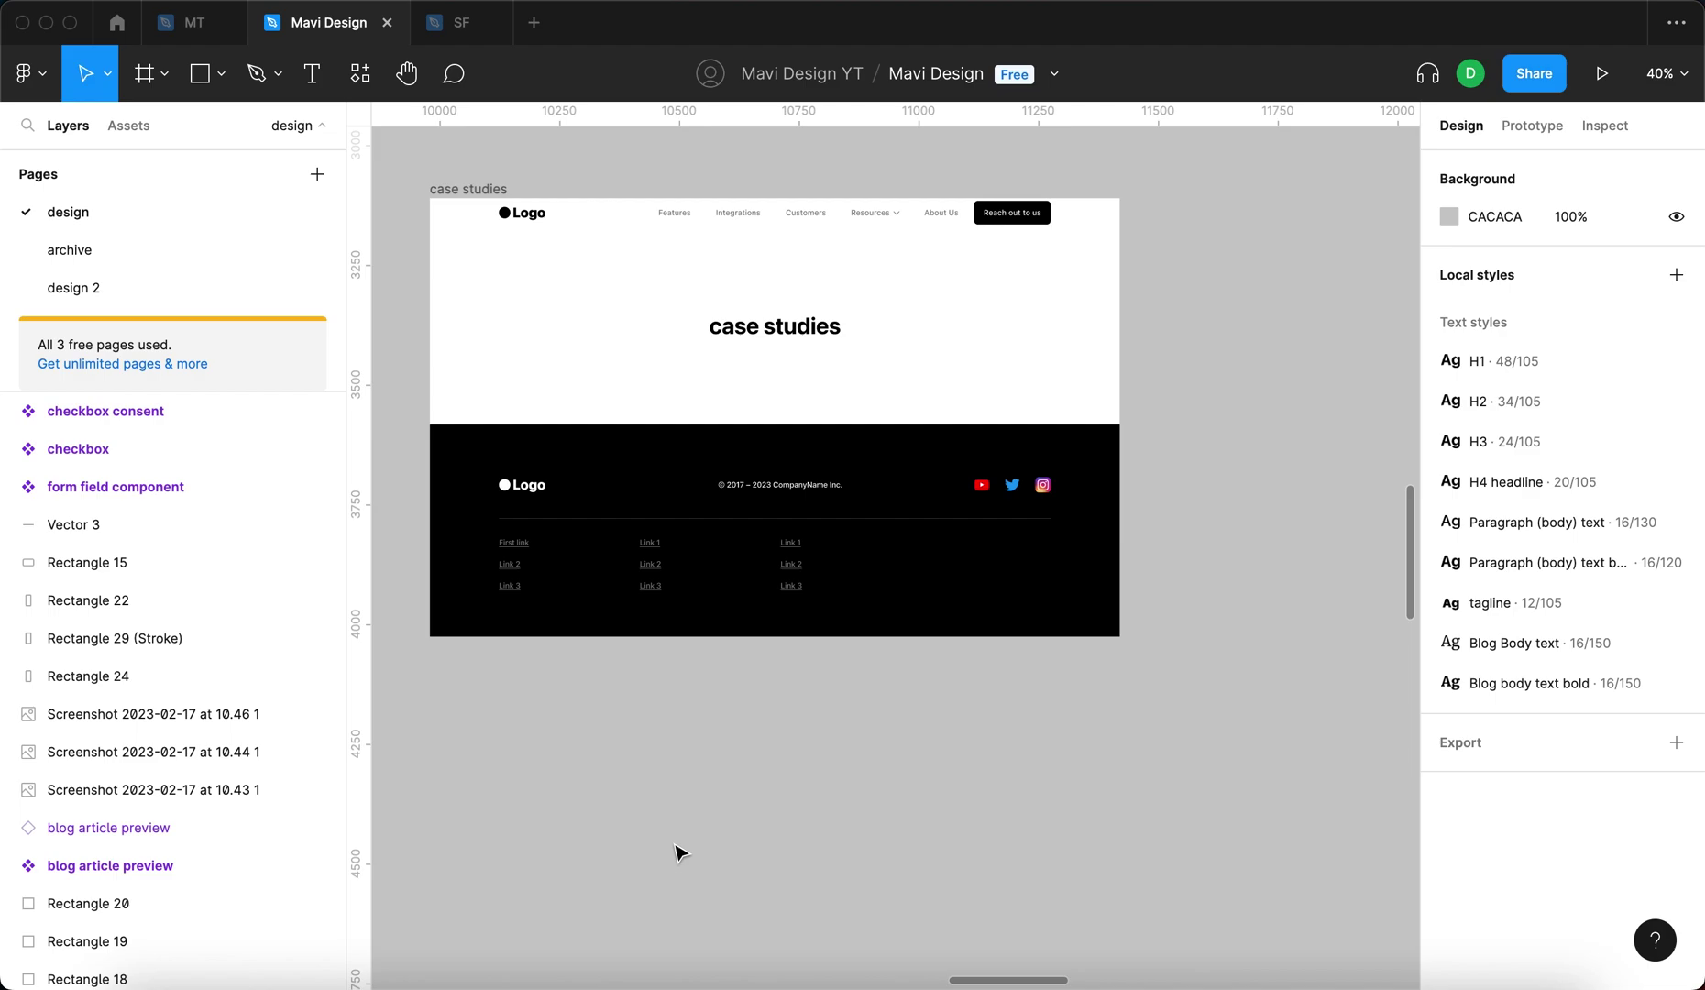
Draw a section background rectangle about 317 × 159 on the empty canvas between the case studies and press frames
{"action": "scroll", "coordinate": [798, 770], "scroll_direction": "left", "scroll_amount": 3}
{"action": "scroll", "coordinate": [798, 770], "scroll_direction": "up", "scroll_amount": 2}
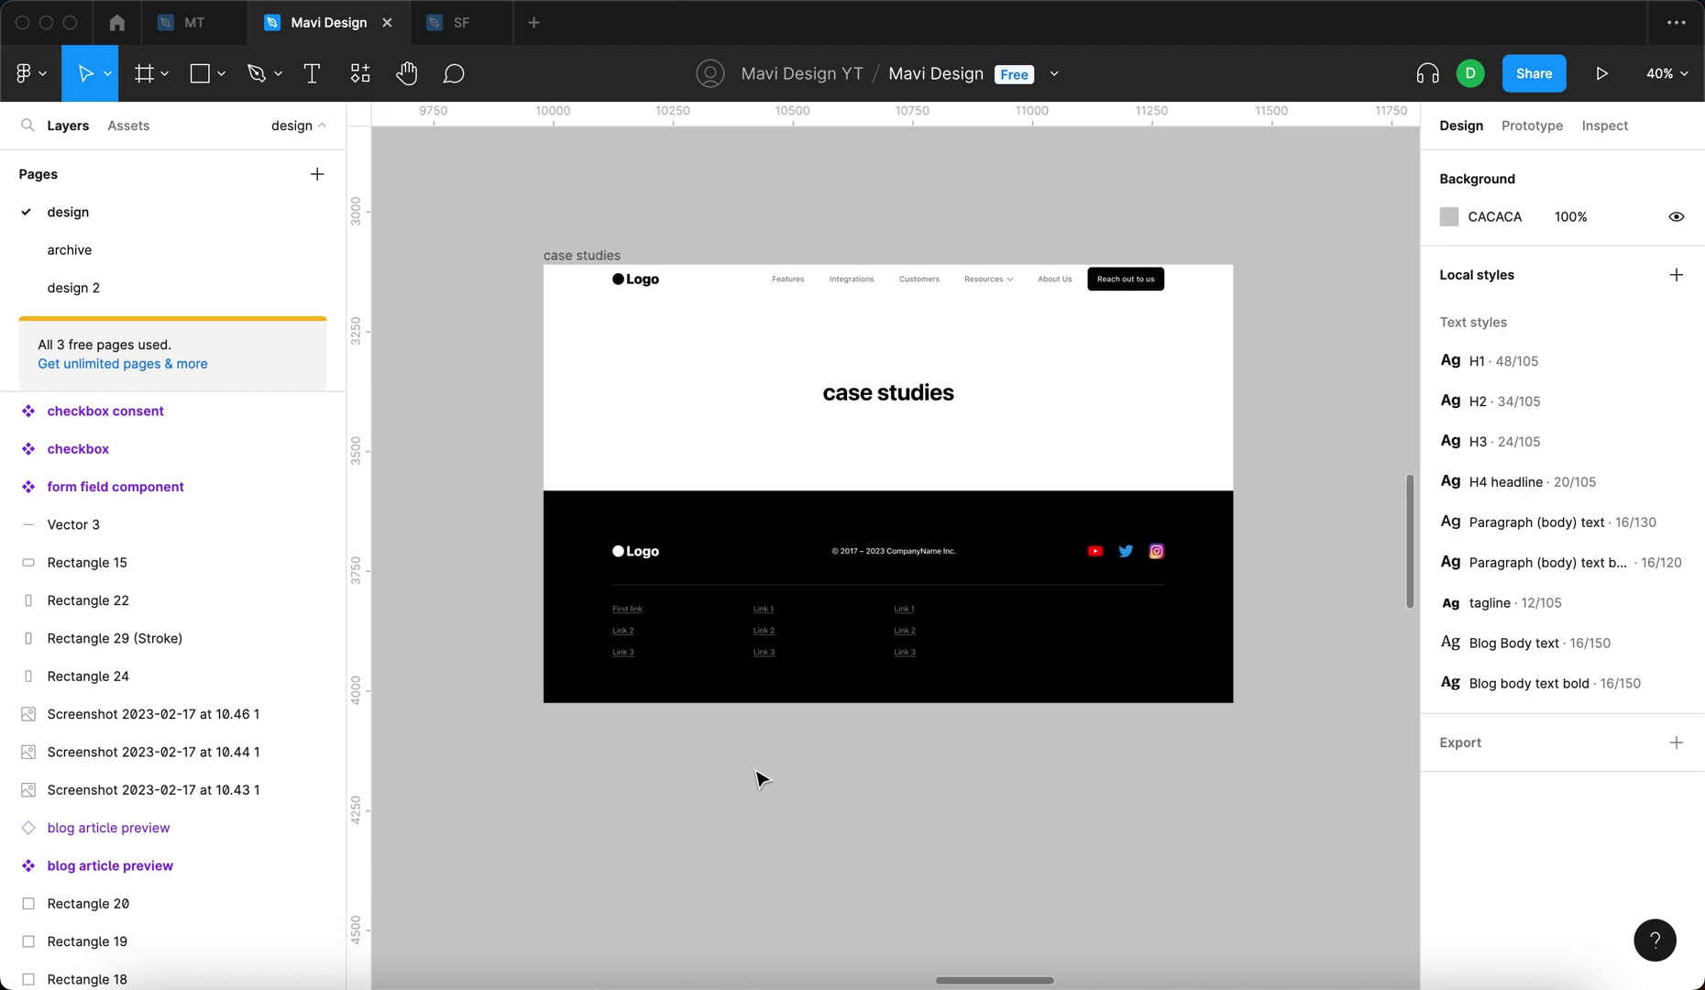
{"action": "scroll", "coordinate": [777, 777], "scroll_direction": "down", "scroll_amount": 10}
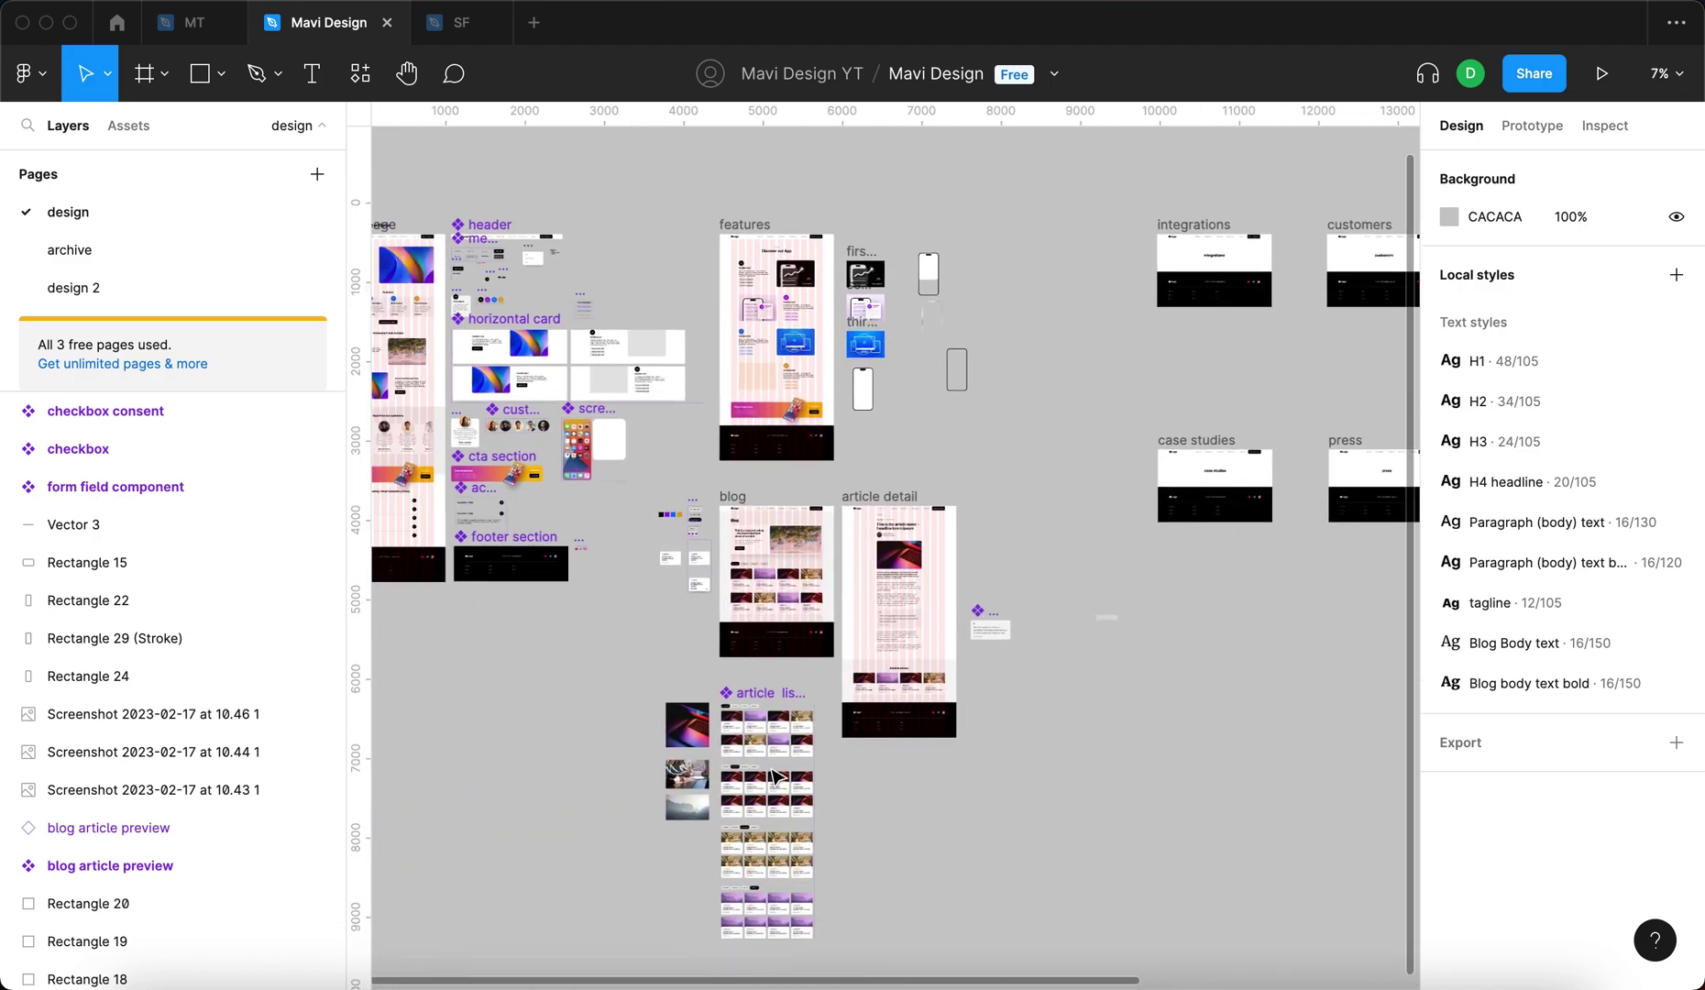
{"action": "scroll", "coordinate": [1037, 765], "scroll_direction": "right", "scroll_amount": 5}
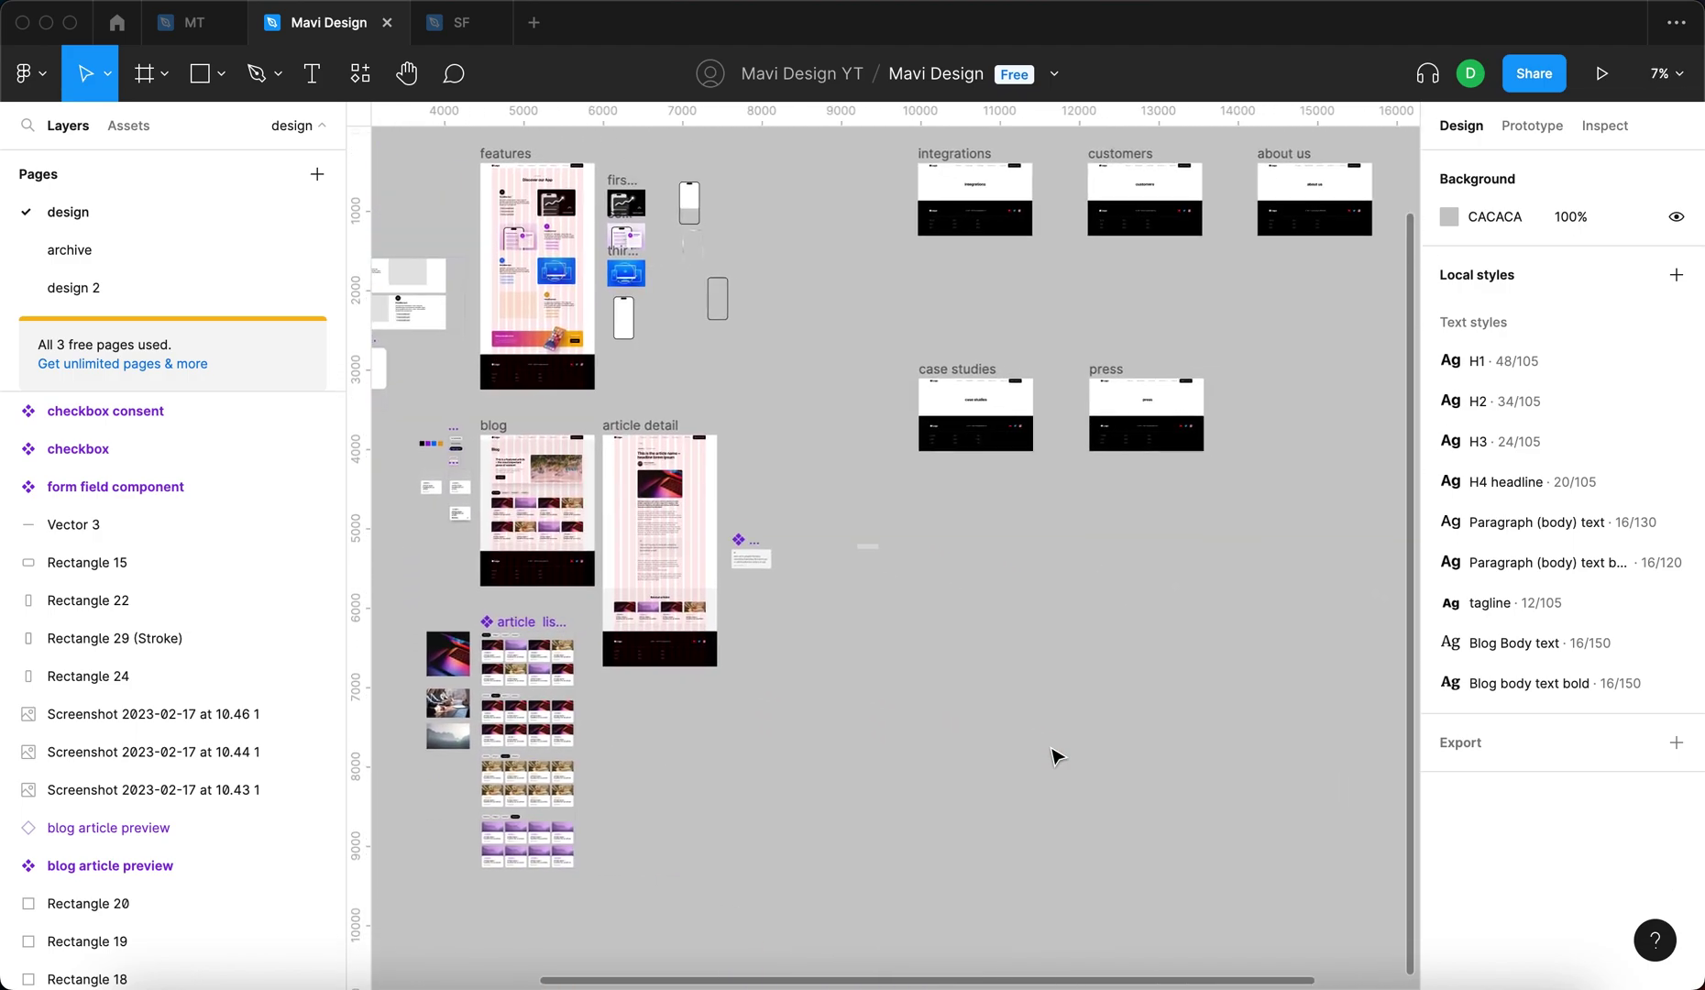
{"action": "scroll", "coordinate": [994, 386], "scroll_direction": "up", "scroll_amount": 10}
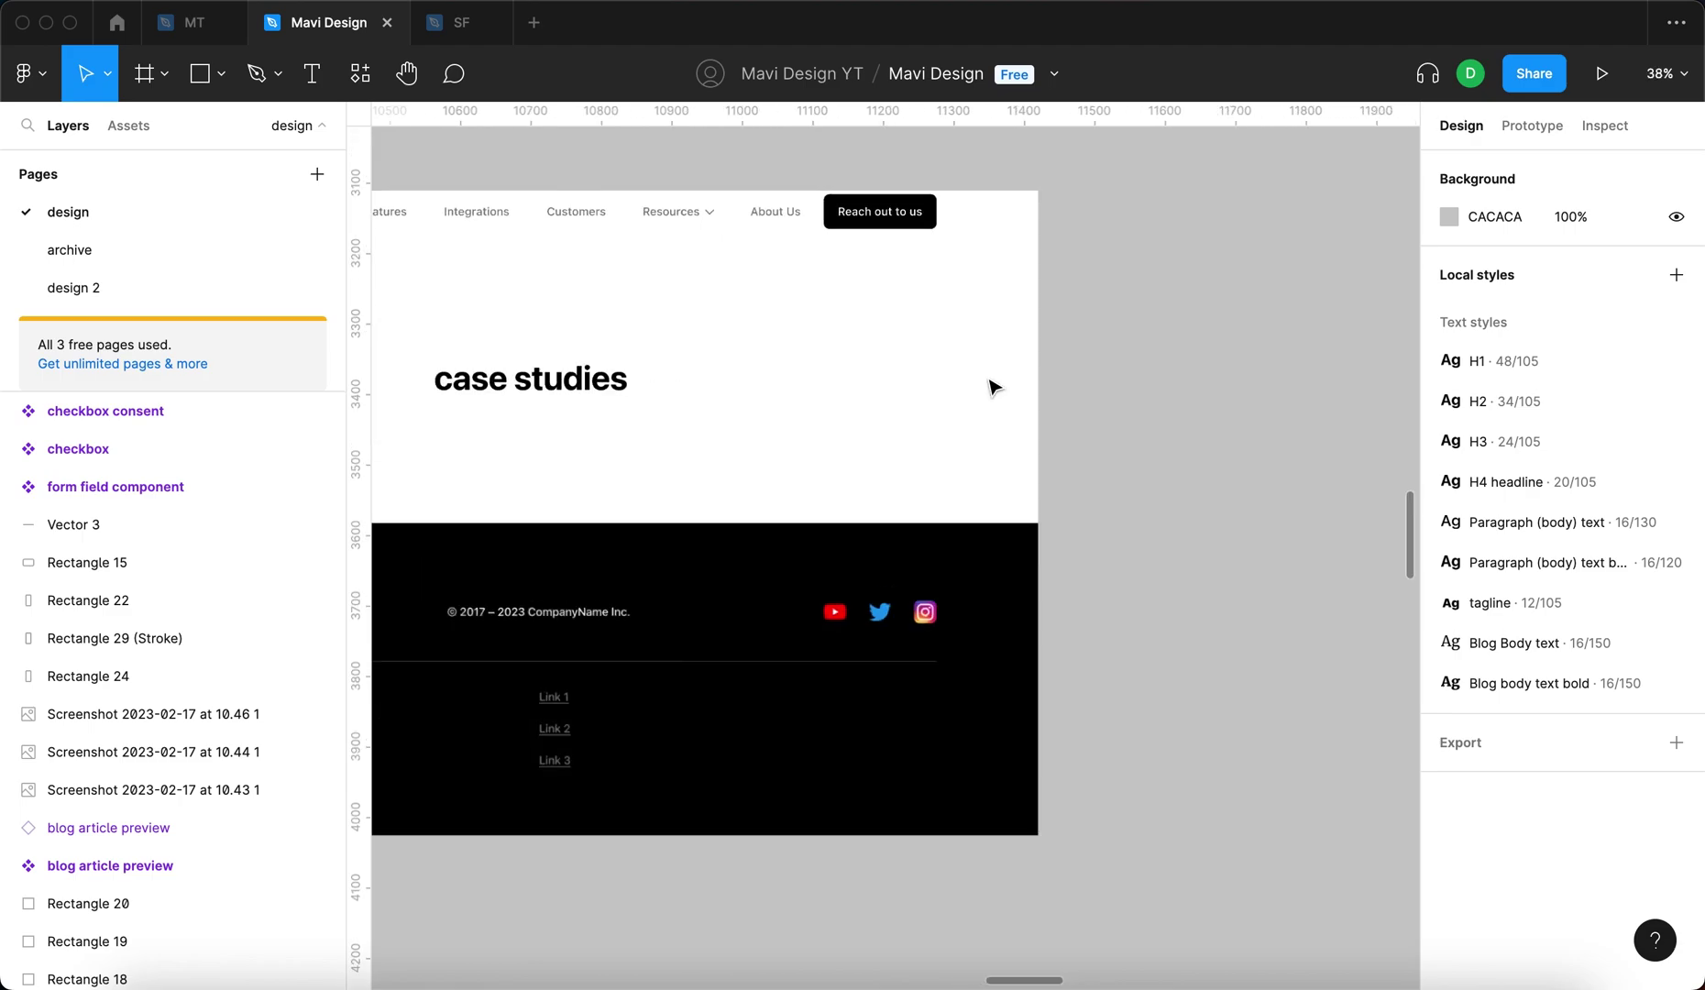
{"action": "scroll", "coordinate": [1000, 395], "scroll_direction": "right", "scroll_amount": 3}
{"action": "key", "text": "r"}
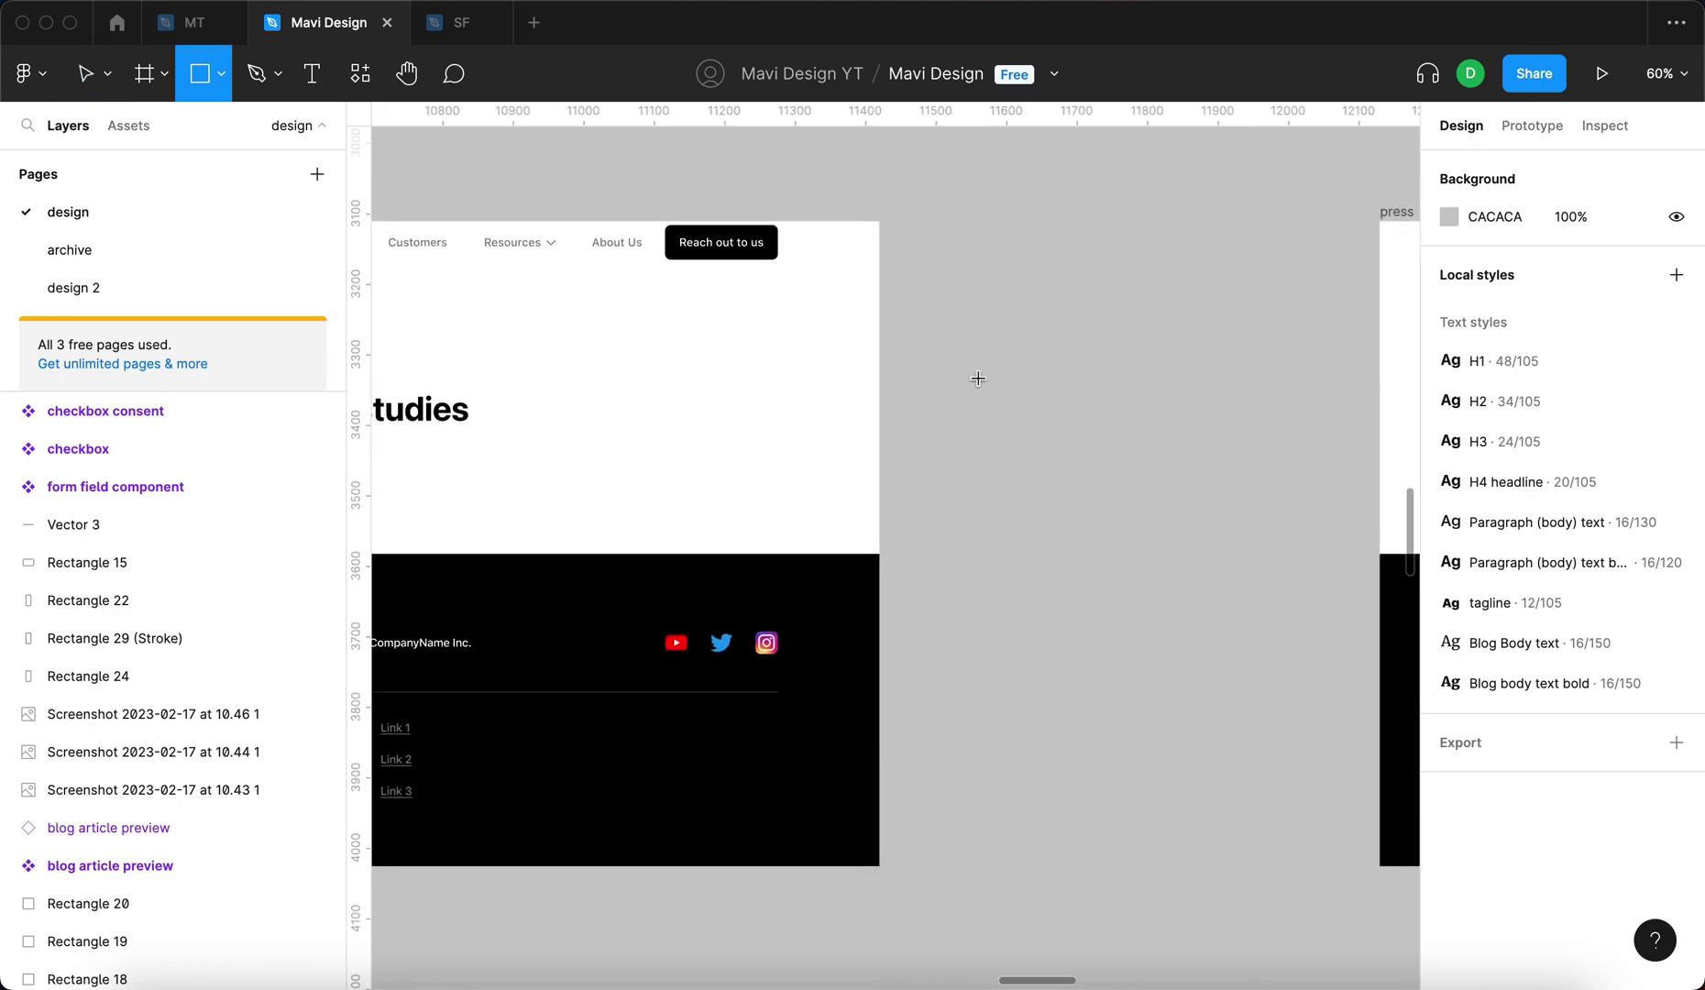
{"action": "left_click_drag", "start_coordinate": [938, 319], "coordinate": [1165, 433]}
{"action": "left_click", "coordinate": [1078, 386]}
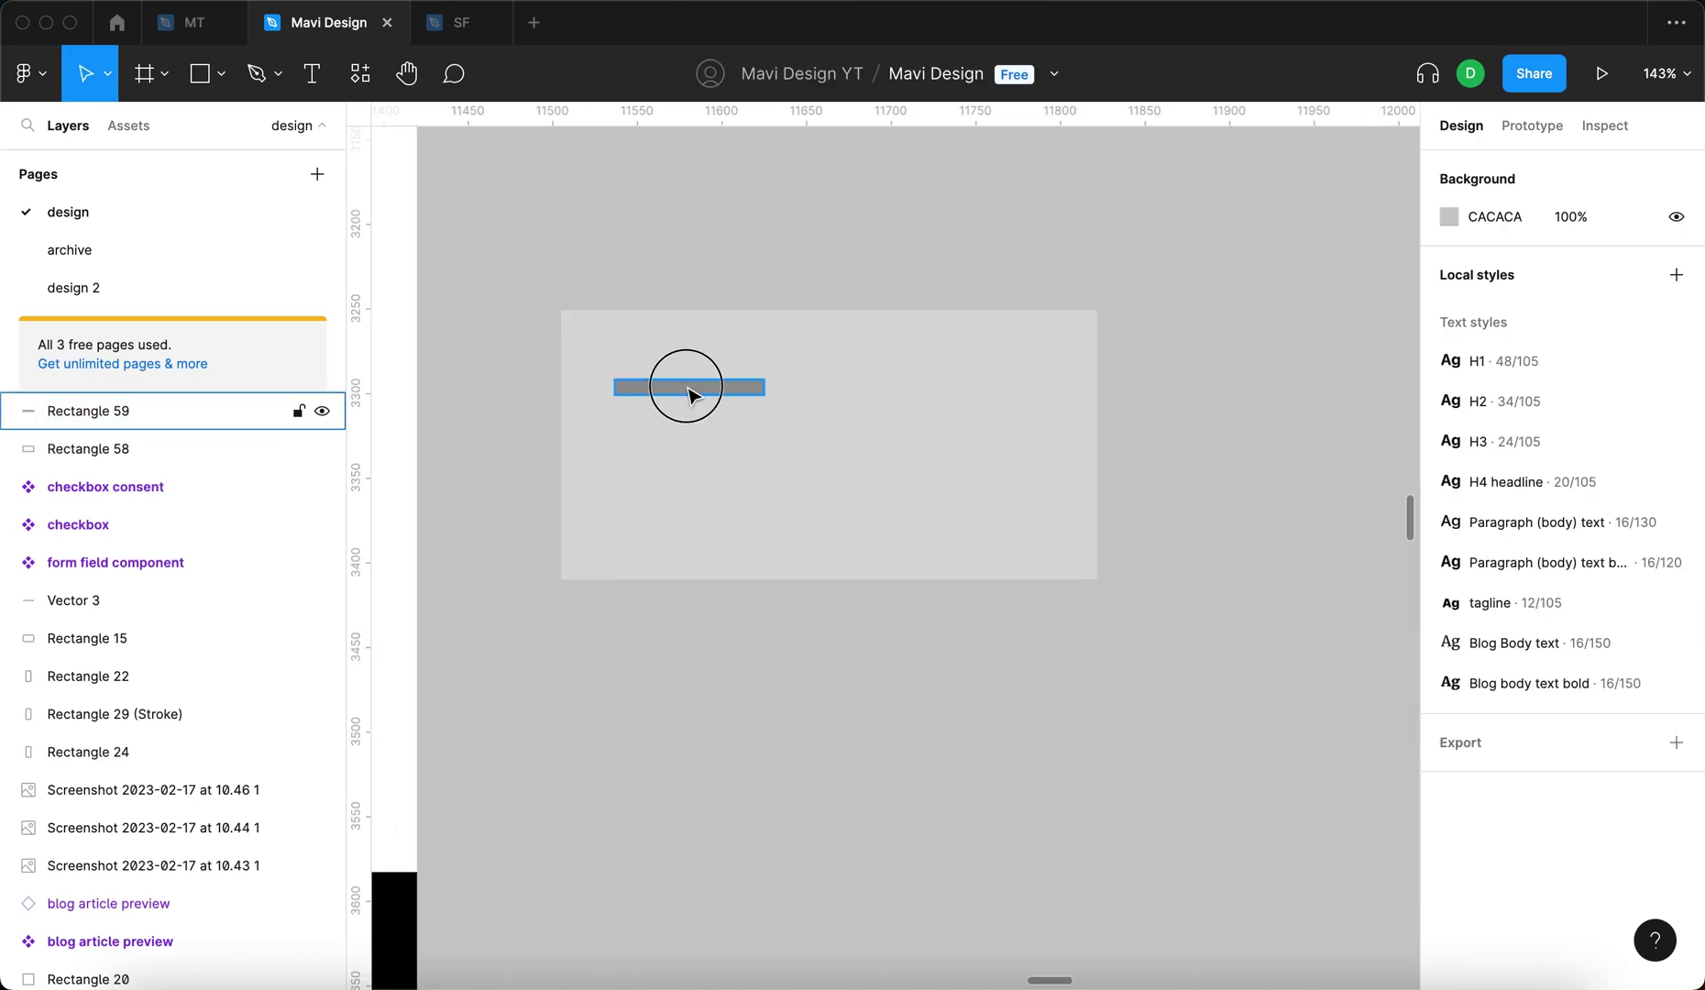
Duplicate the heading bar beneath itself, keep only two bars, and shorten the lower one to about 69 wide
{"action": "left_click", "coordinate": [687, 388]}
{"action": "left_click_drag", "start_coordinate": [704, 387], "coordinate": [735, 465]}
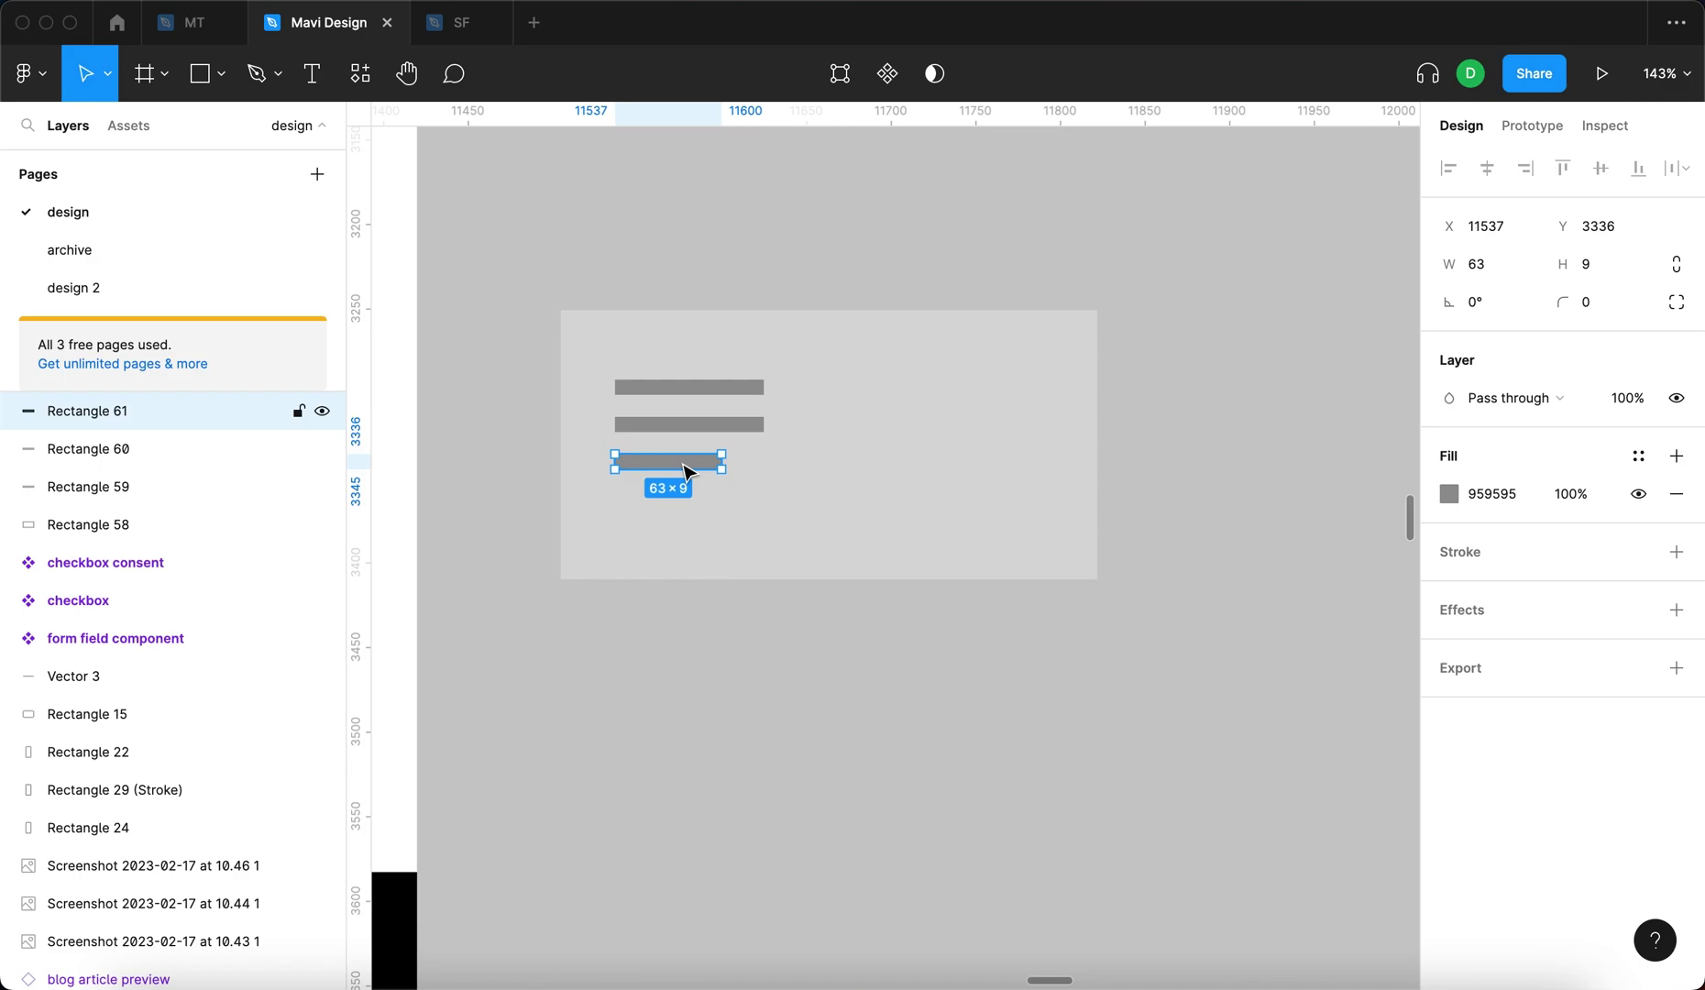
{"action": "key", "text": "Delete"}
{"action": "left_click", "coordinate": [712, 425]}
{"action": "left_click_drag", "start_coordinate": [762, 426], "coordinate": [731, 425]}
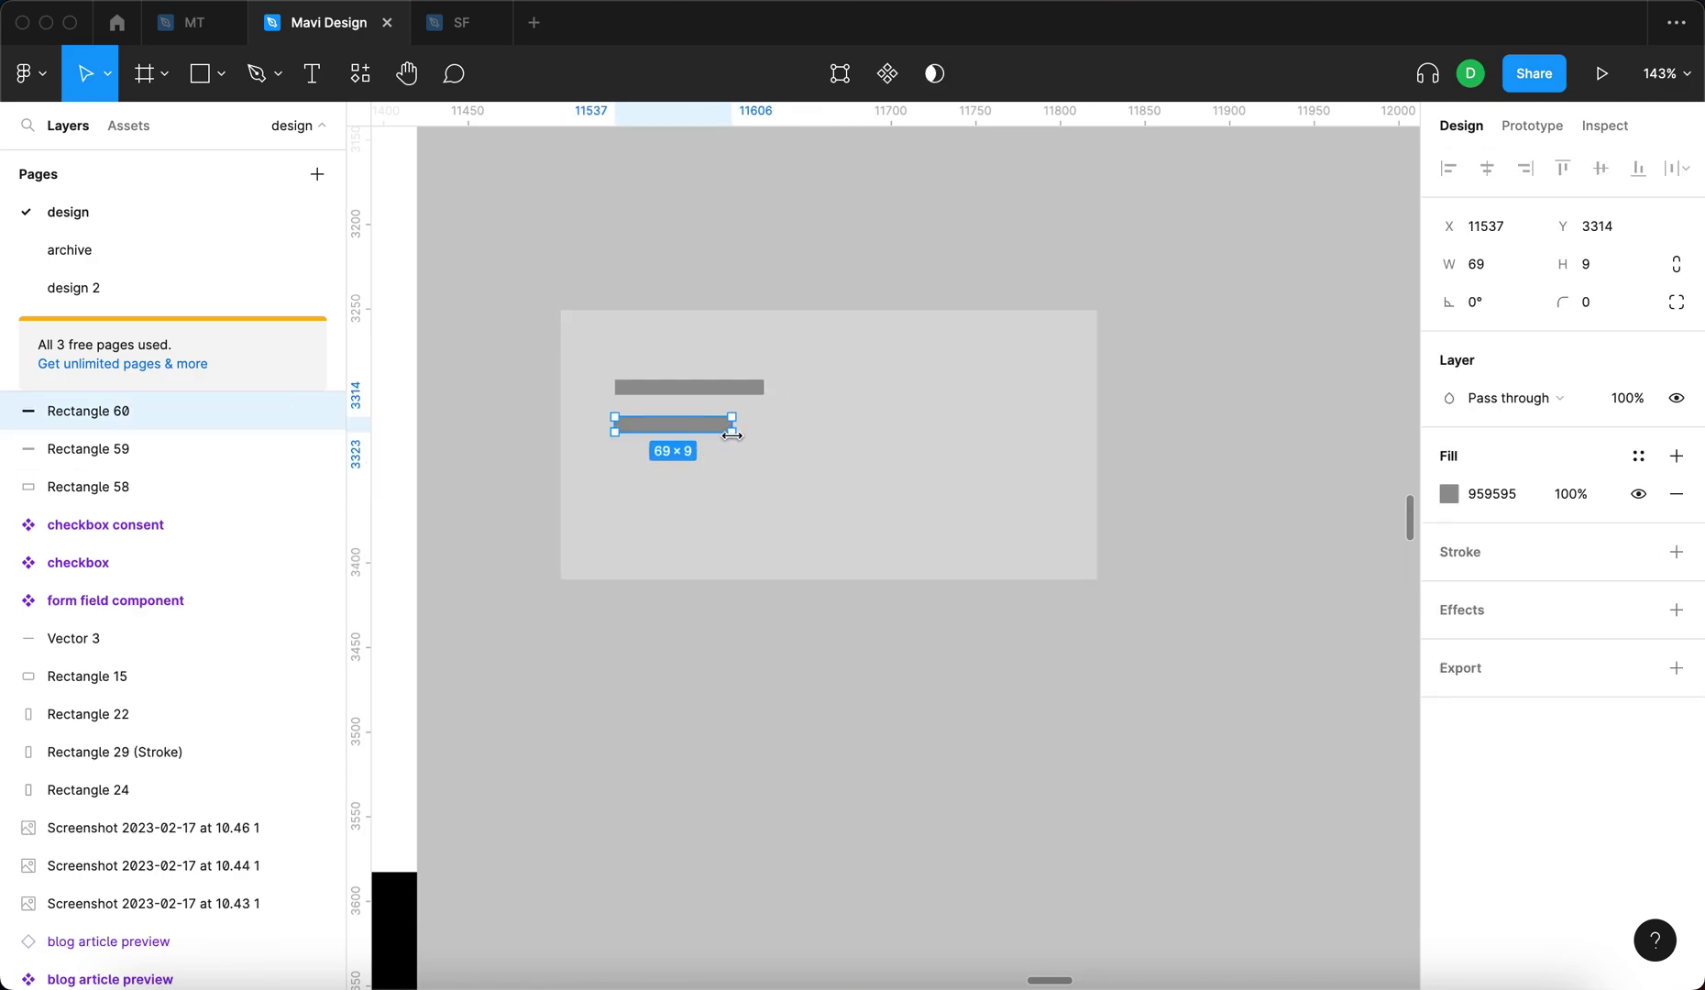
{"action": "left_click", "coordinate": [787, 270]}
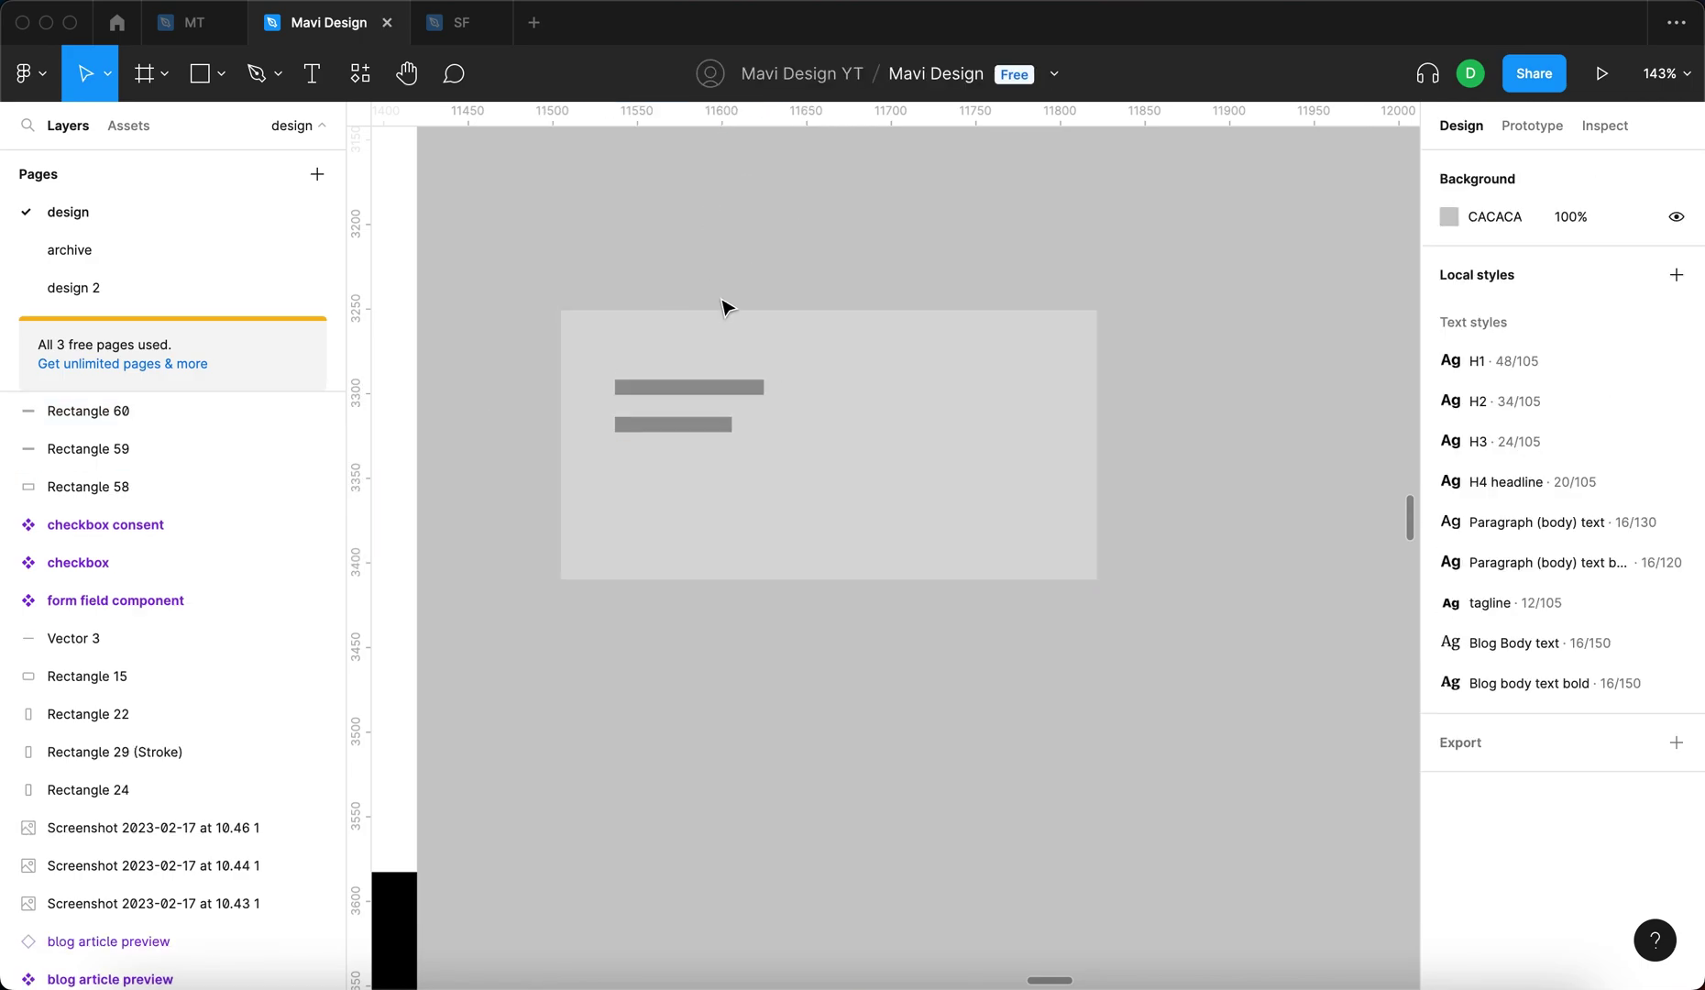
Duplicate the top heading bar into three thin text lines about 88 × 3 below the headings, with the last line shorter
{"action": "left_click", "coordinate": [663, 388]}
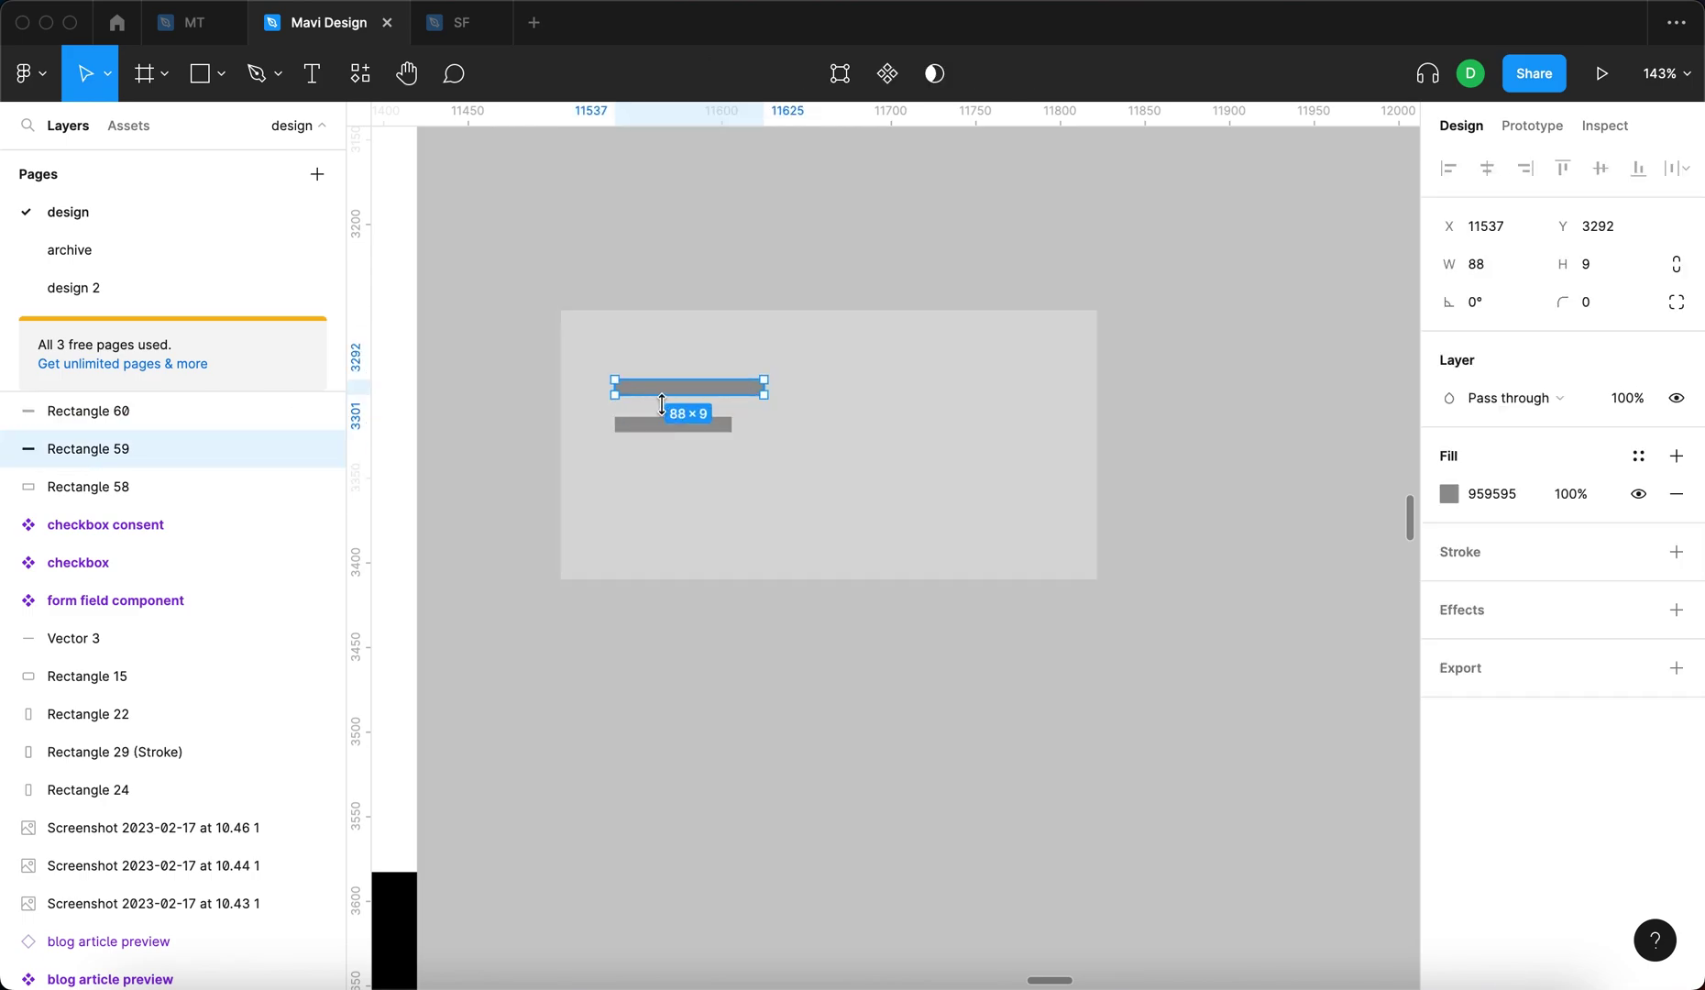
{"action": "left_click", "coordinate": [775, 292]}
{"action": "scroll", "coordinate": [720, 367], "scroll_direction": "up", "scroll_amount": 3}
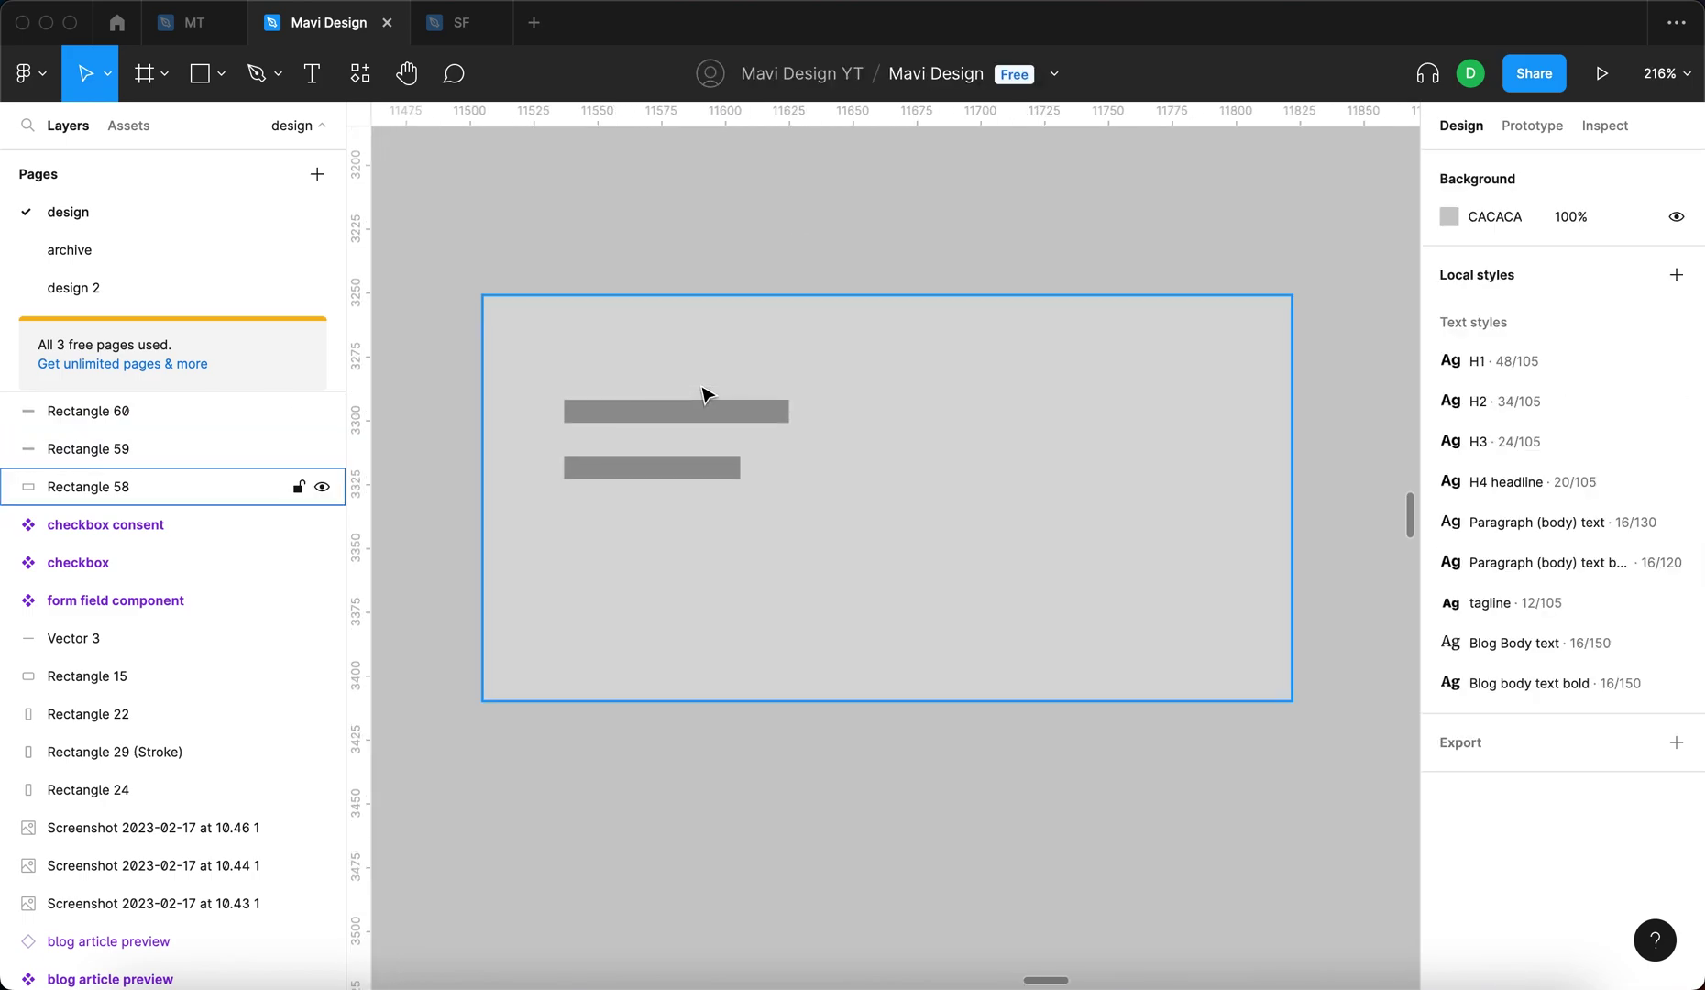
{"action": "left_click", "coordinate": [720, 412]}
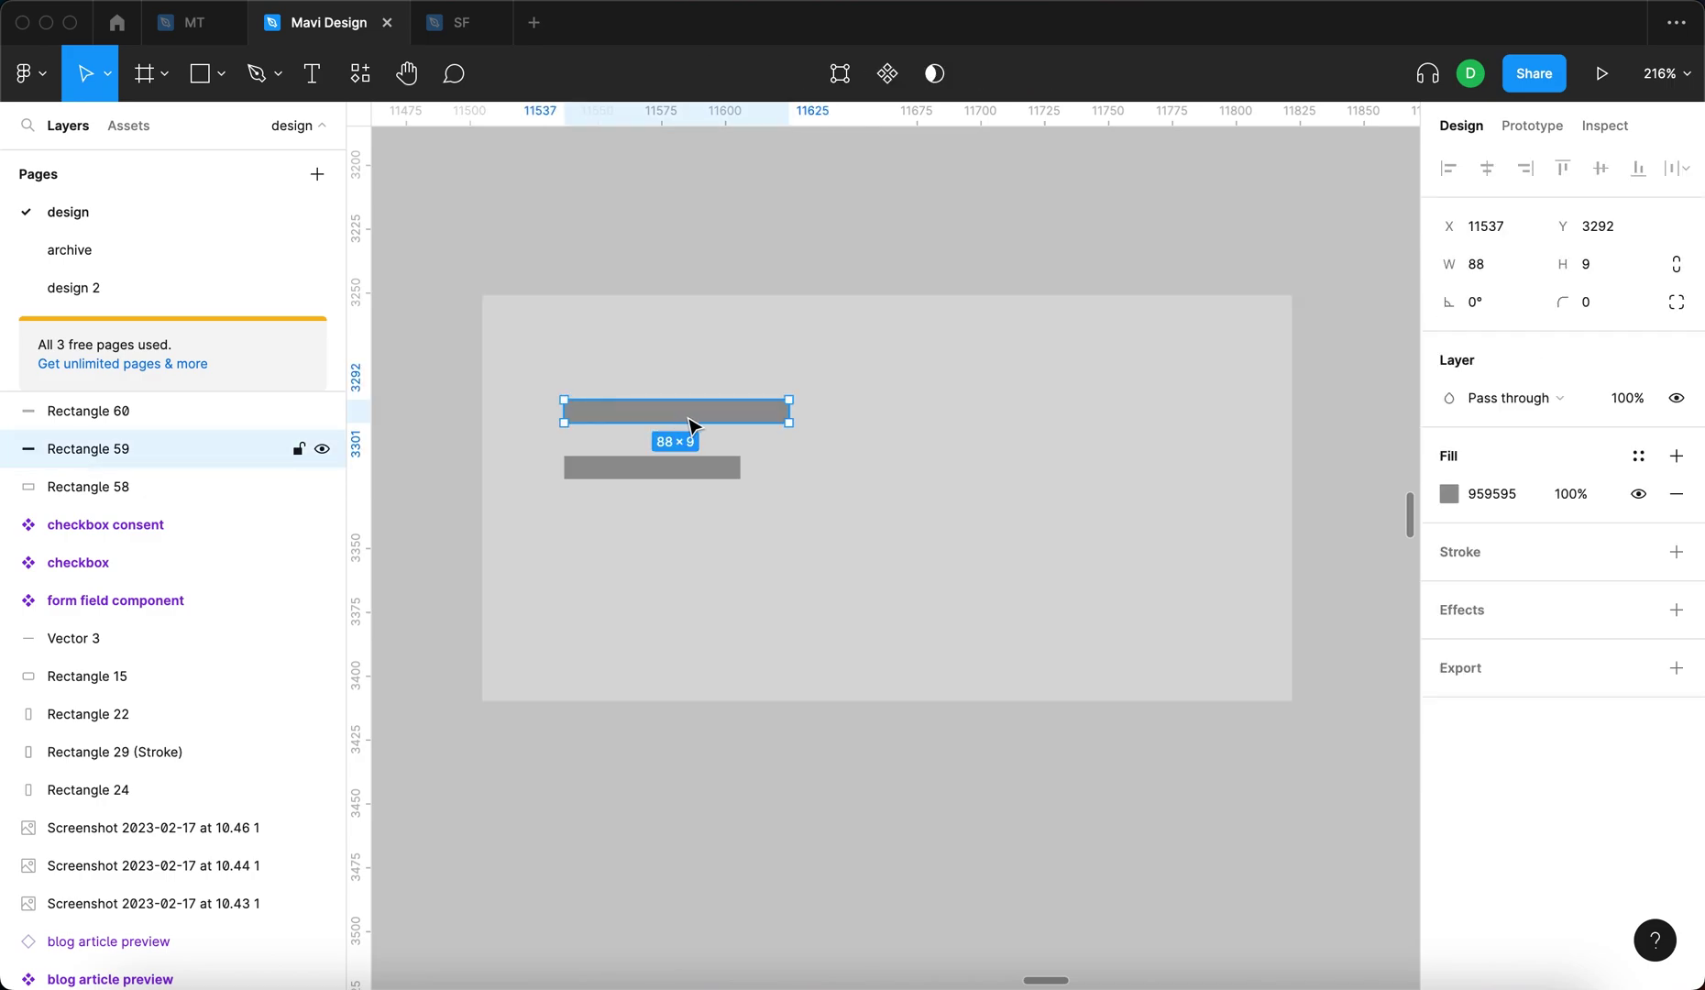
{"action": "left_click_drag", "start_coordinate": [699, 415], "coordinate": [709, 545]}
{"action": "left_click_drag", "start_coordinate": [705, 551], "coordinate": [705, 536]}
{"action": "mouse_move", "coordinate": [732, 555]}
{"action": "left_mouse_down"}
{"action": "mouse_move", "coordinate": [734, 582]}
{"action": "mouse_move", "coordinate": [770, 592]}
{"action": "mouse_move", "coordinate": [741, 582]}
{"action": "left_mouse_up"}
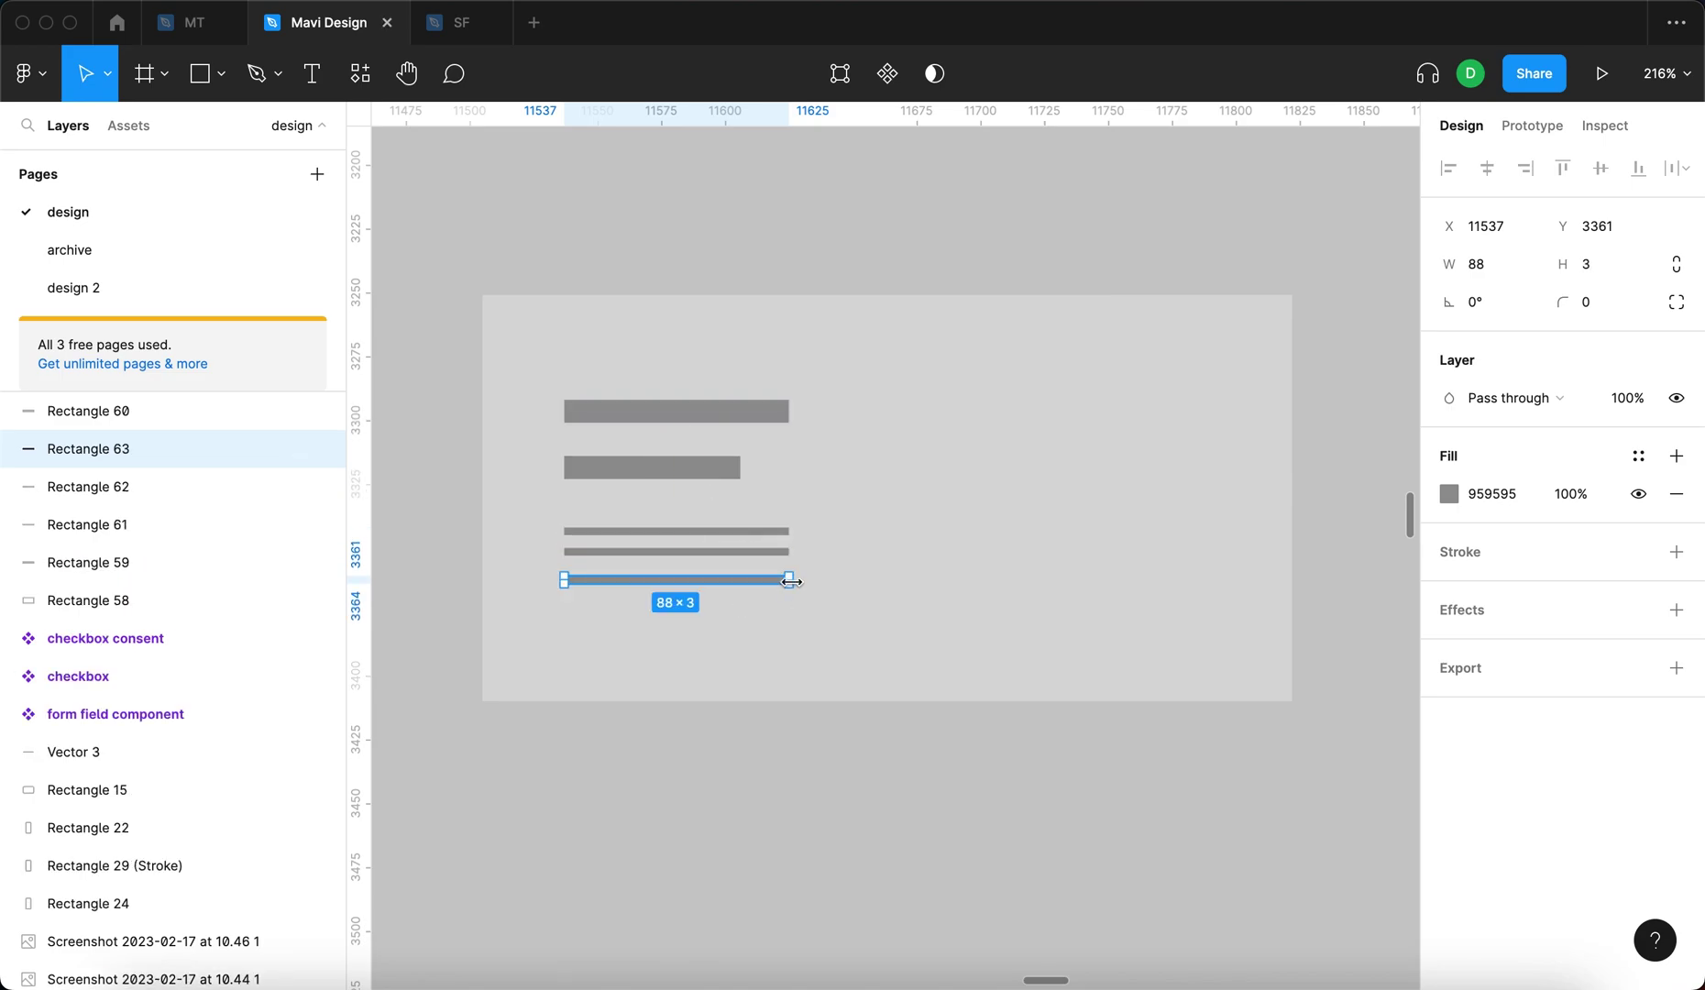
Darken the two heading bars to 4E4E4E and tighten the vertical spacing between the headings and the text lines
{"action": "scroll", "coordinate": [724, 582], "scroll_direction": "up", "scroll_amount": 2}
{"action": "left_click", "coordinate": [733, 467]}
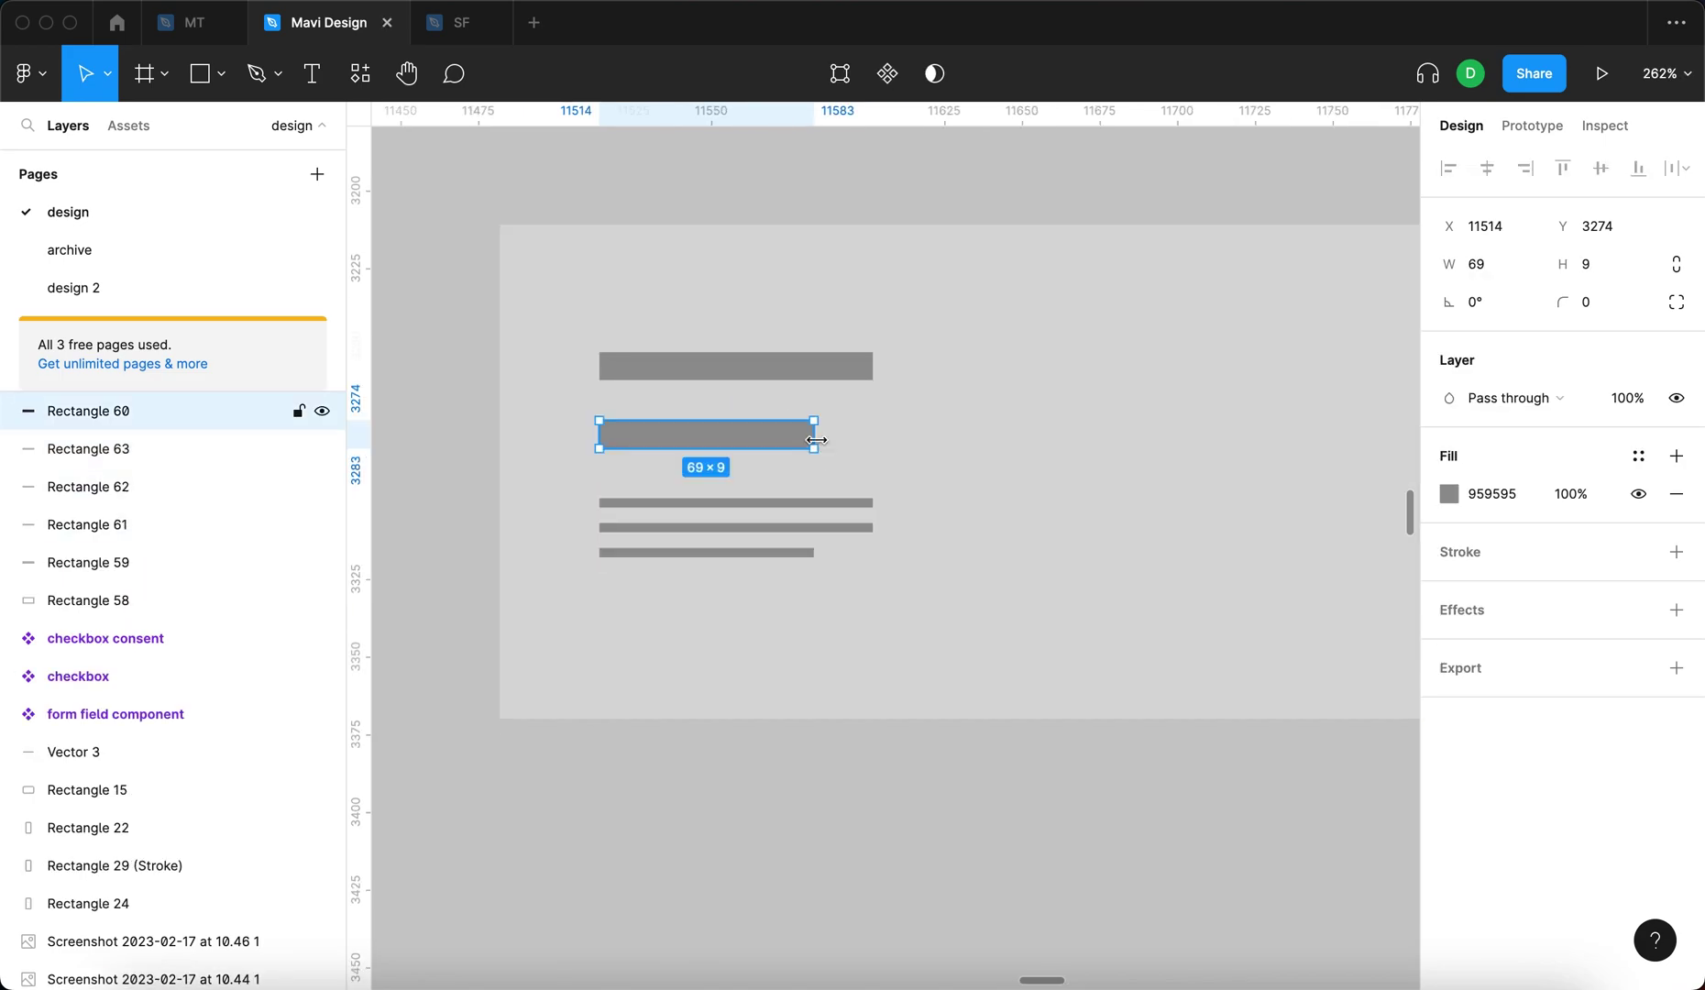
{"action": "left_click", "coordinate": [823, 367], "text": "shift"}
{"action": "left_click", "coordinate": [1447, 589]}
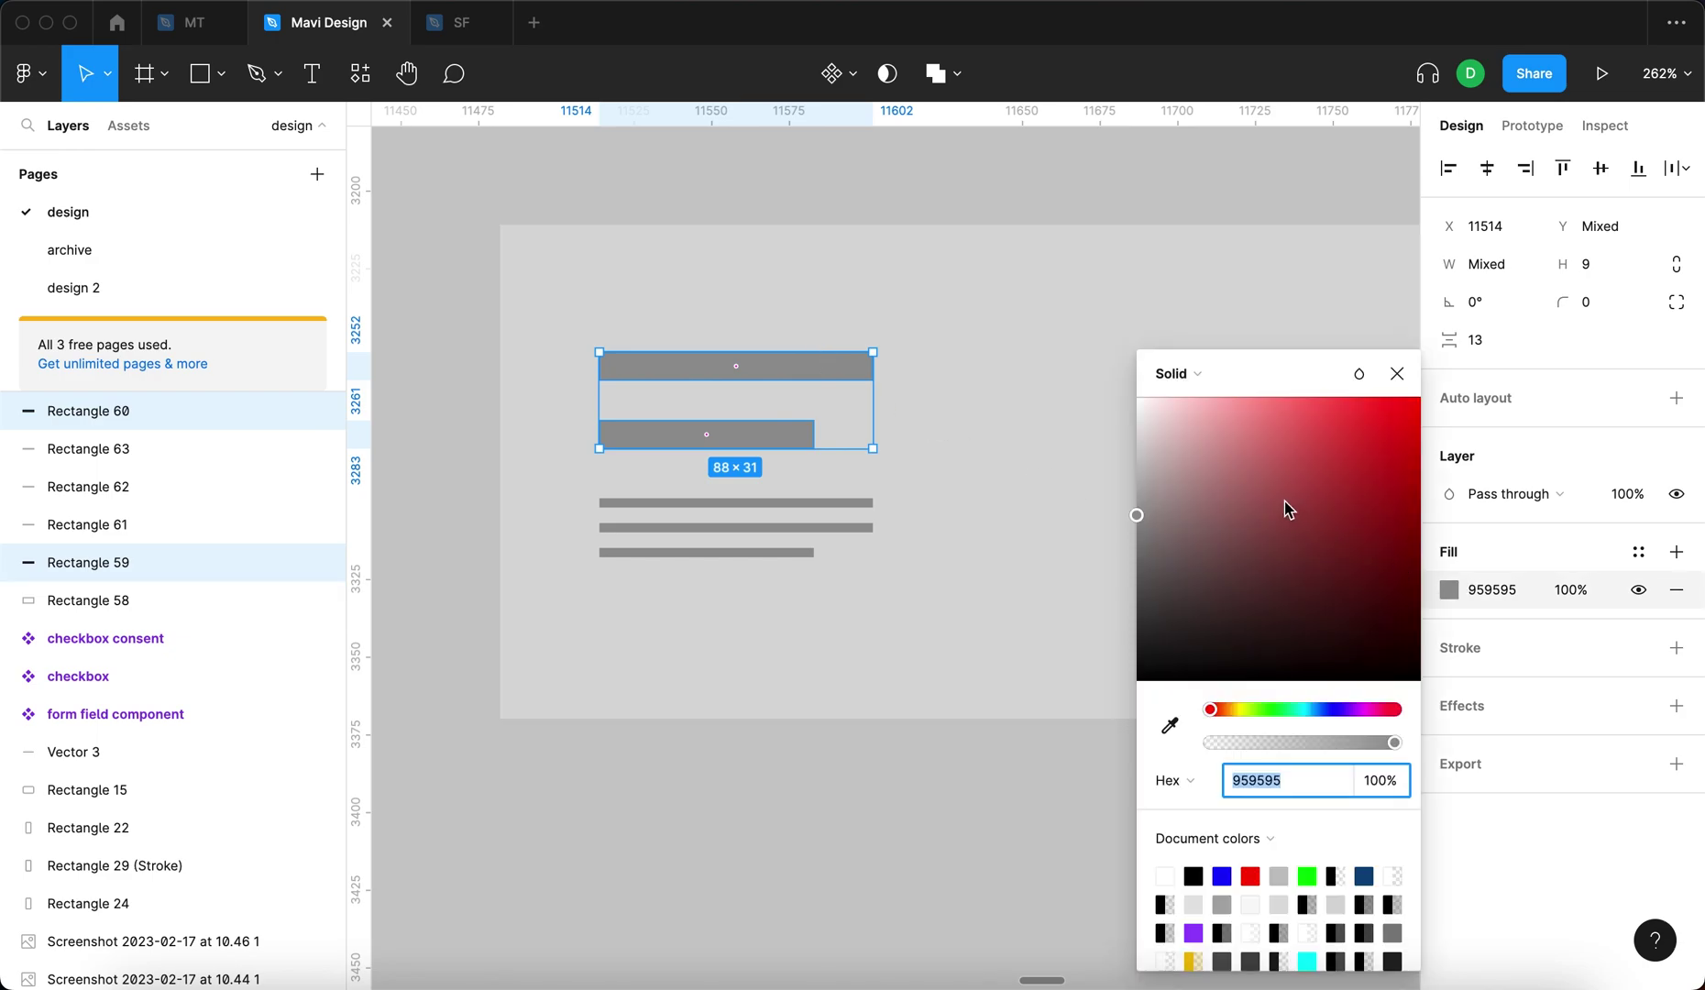
{"action": "left_click_drag", "start_coordinate": [1137, 515], "coordinate": [1087, 612]}
{"action": "left_click", "coordinate": [840, 502]}
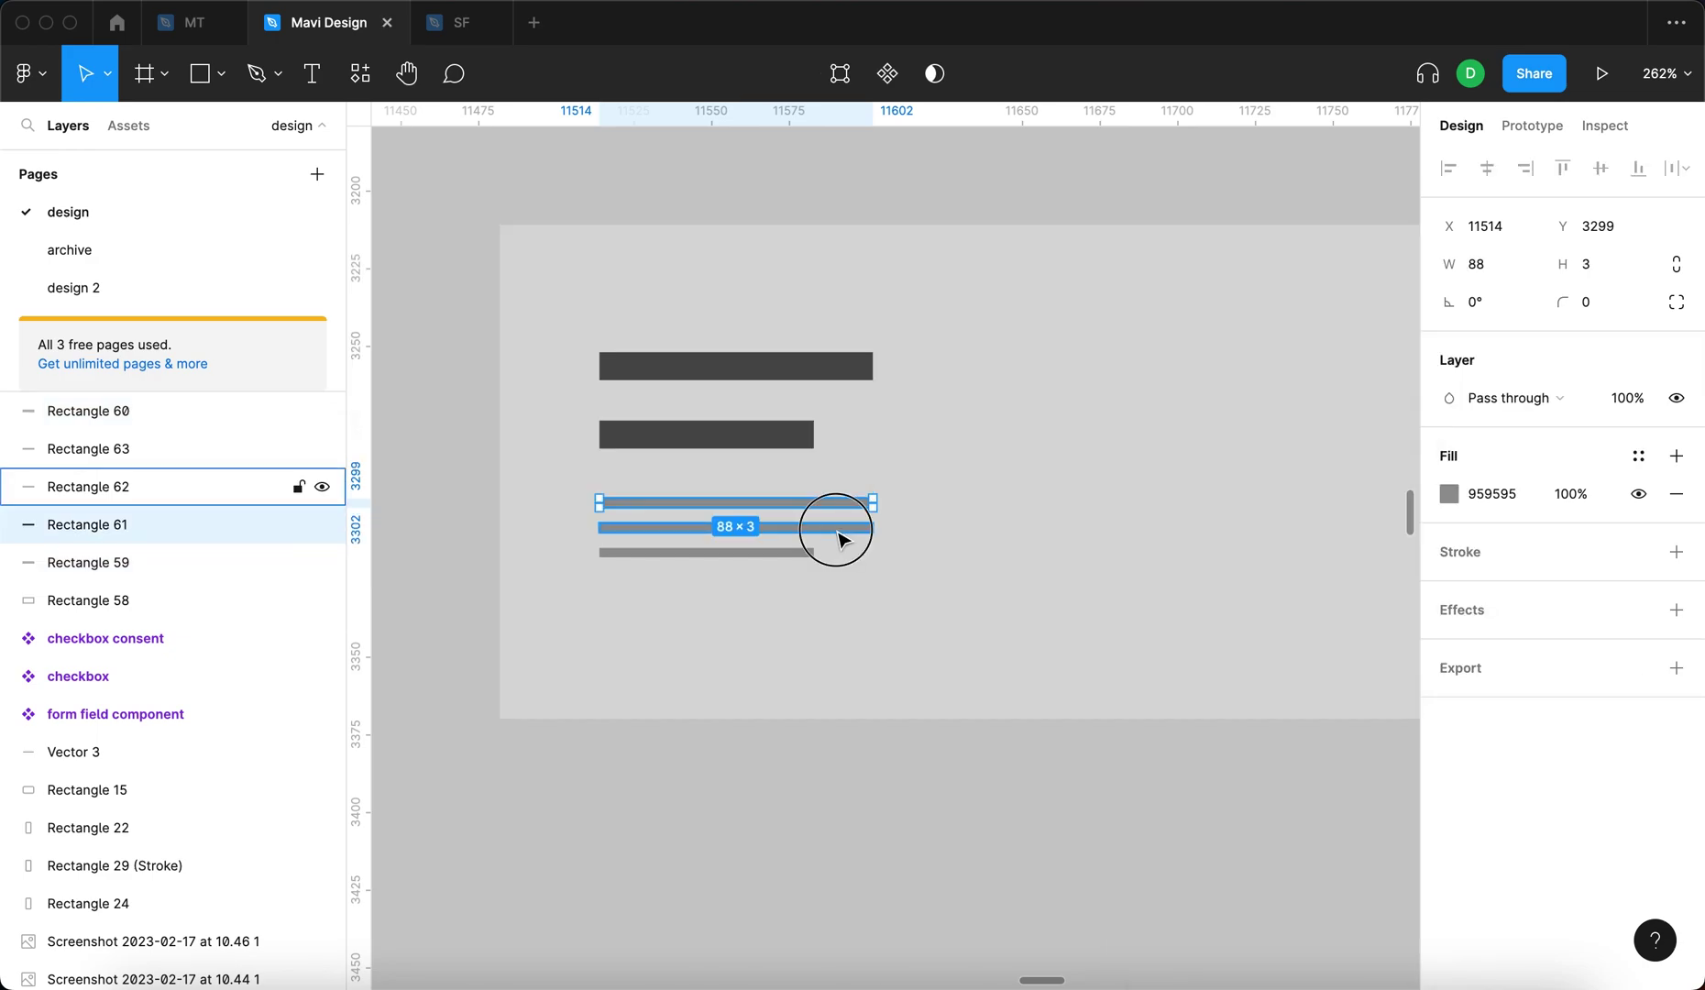
{"action": "left_click", "coordinate": [825, 503], "text": "shift"}
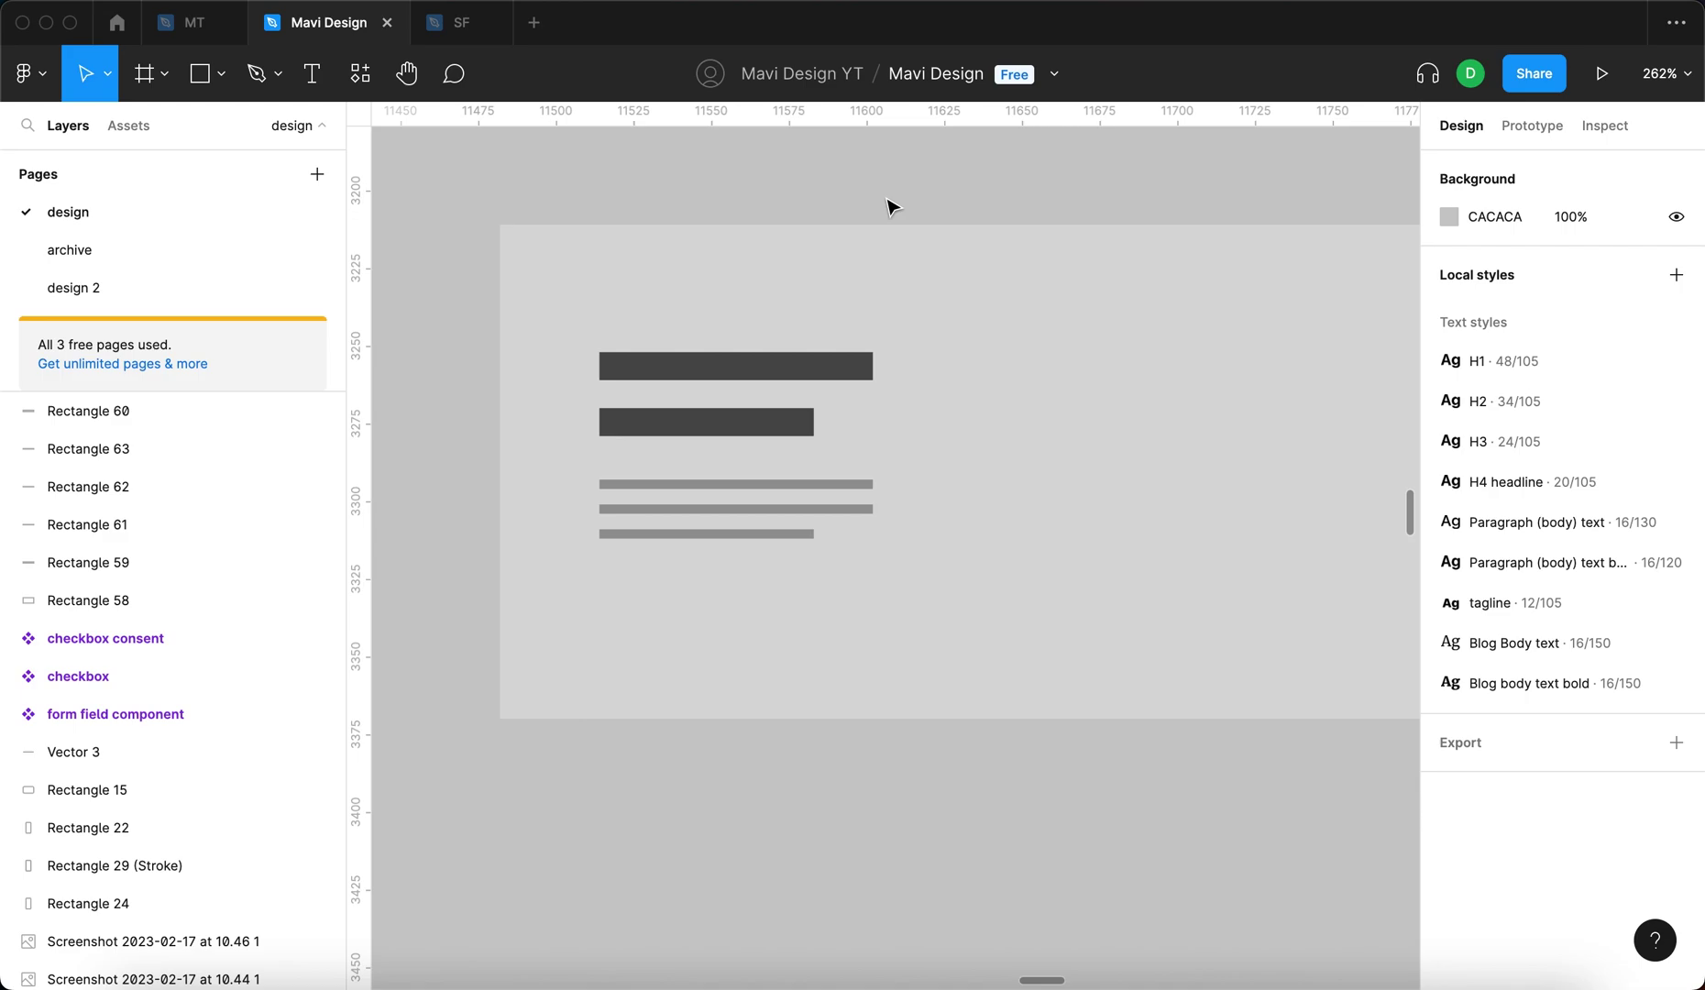
Duplicate the lower heading bar as a button about 34 wide below the text lines and set its fill opacity to 40%
{"action": "left_click", "coordinate": [727, 424]}
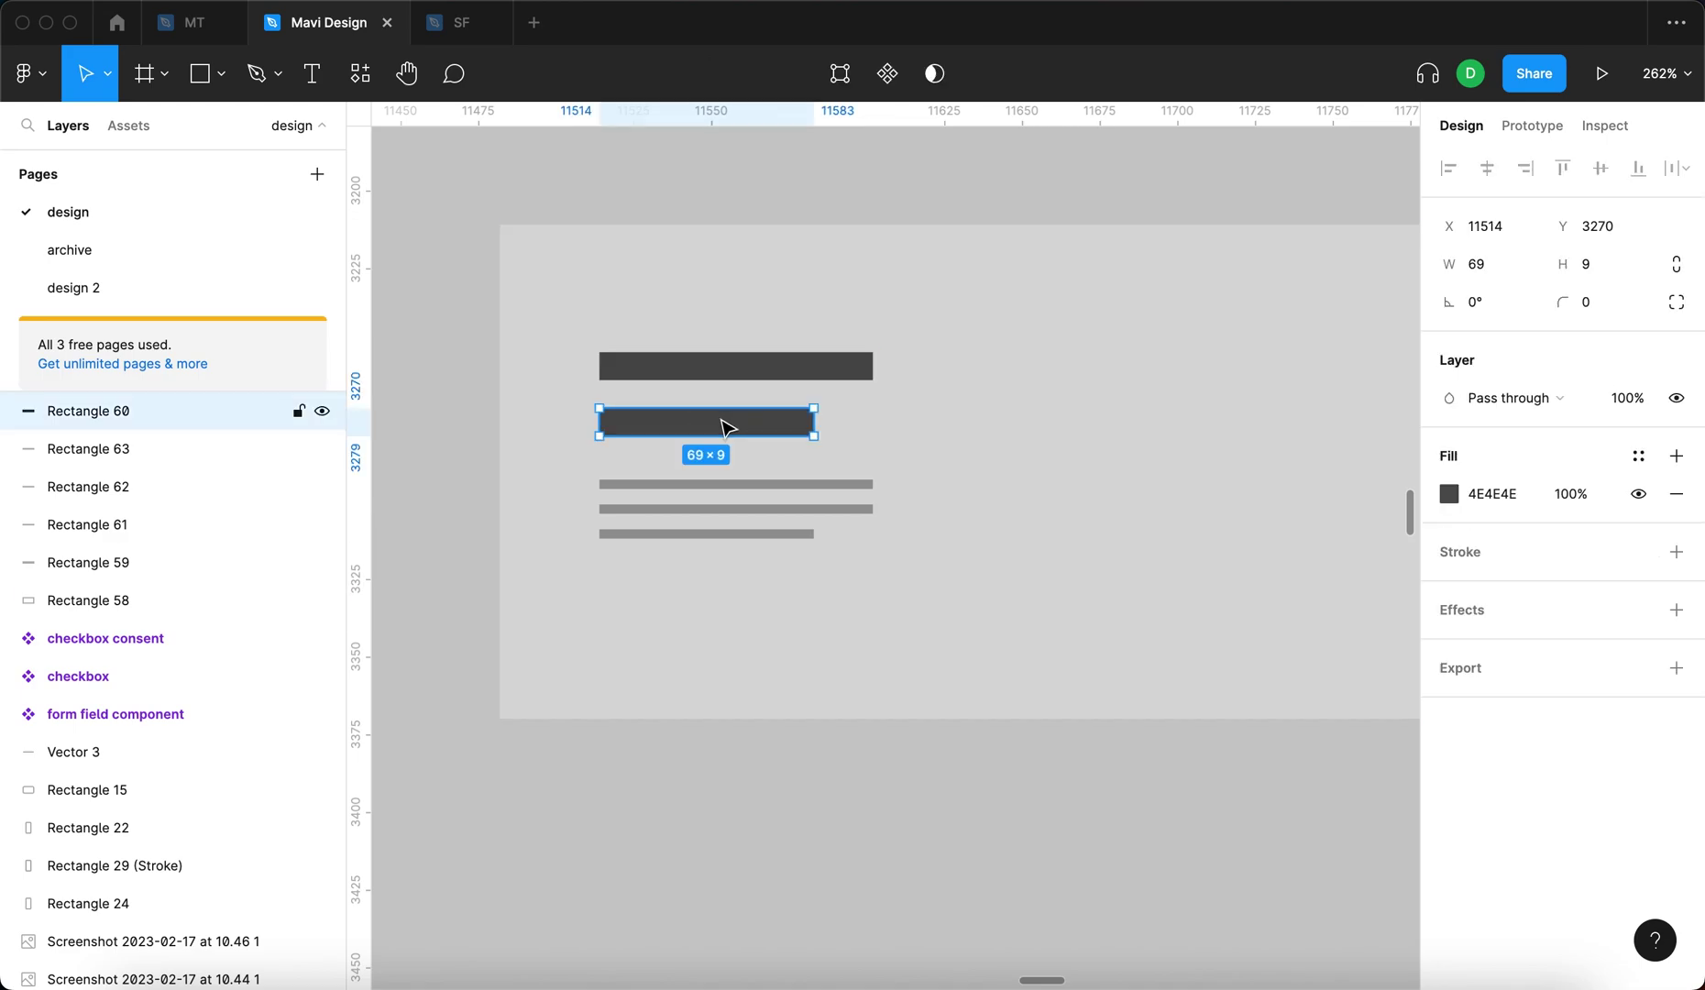
{"action": "left_click_drag", "start_coordinate": [734, 431], "coordinate": [697, 617]}
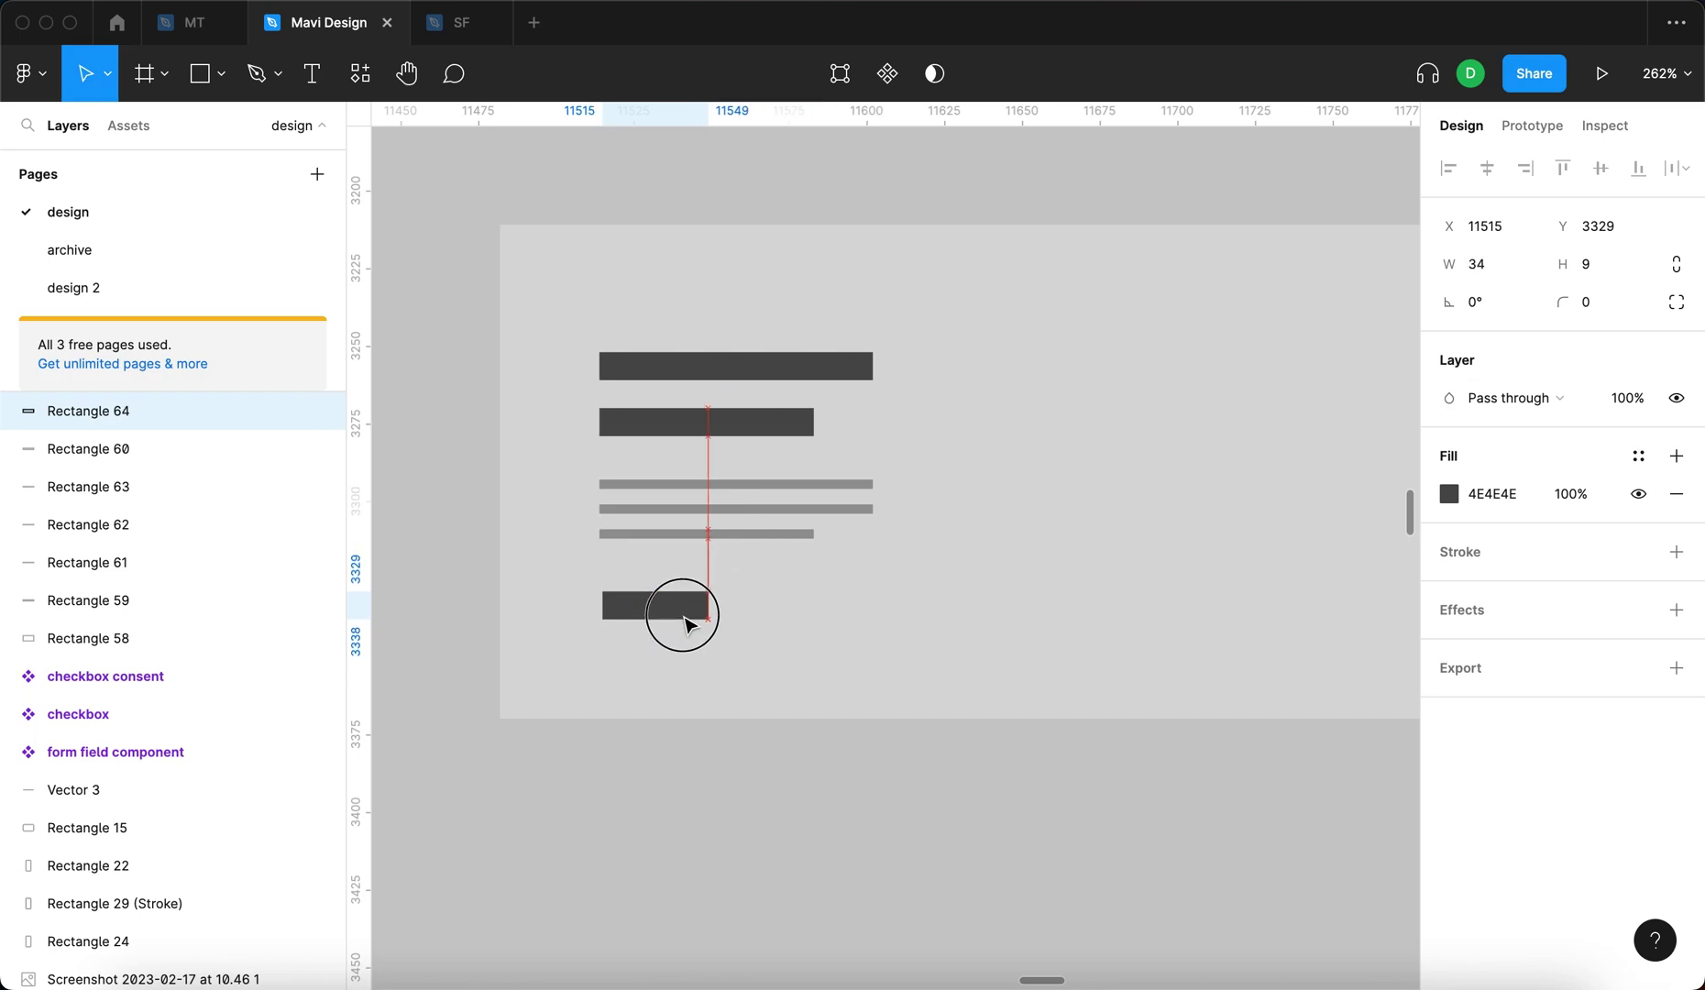
{"action": "left_click_drag", "start_coordinate": [677, 622], "coordinate": [678, 639]}
{"action": "left_click", "coordinate": [1570, 494]}
{"action": "type", "text": "40"}
{"action": "key", "text": "Return"}
{"action": "left_click", "coordinate": [1061, 873]}
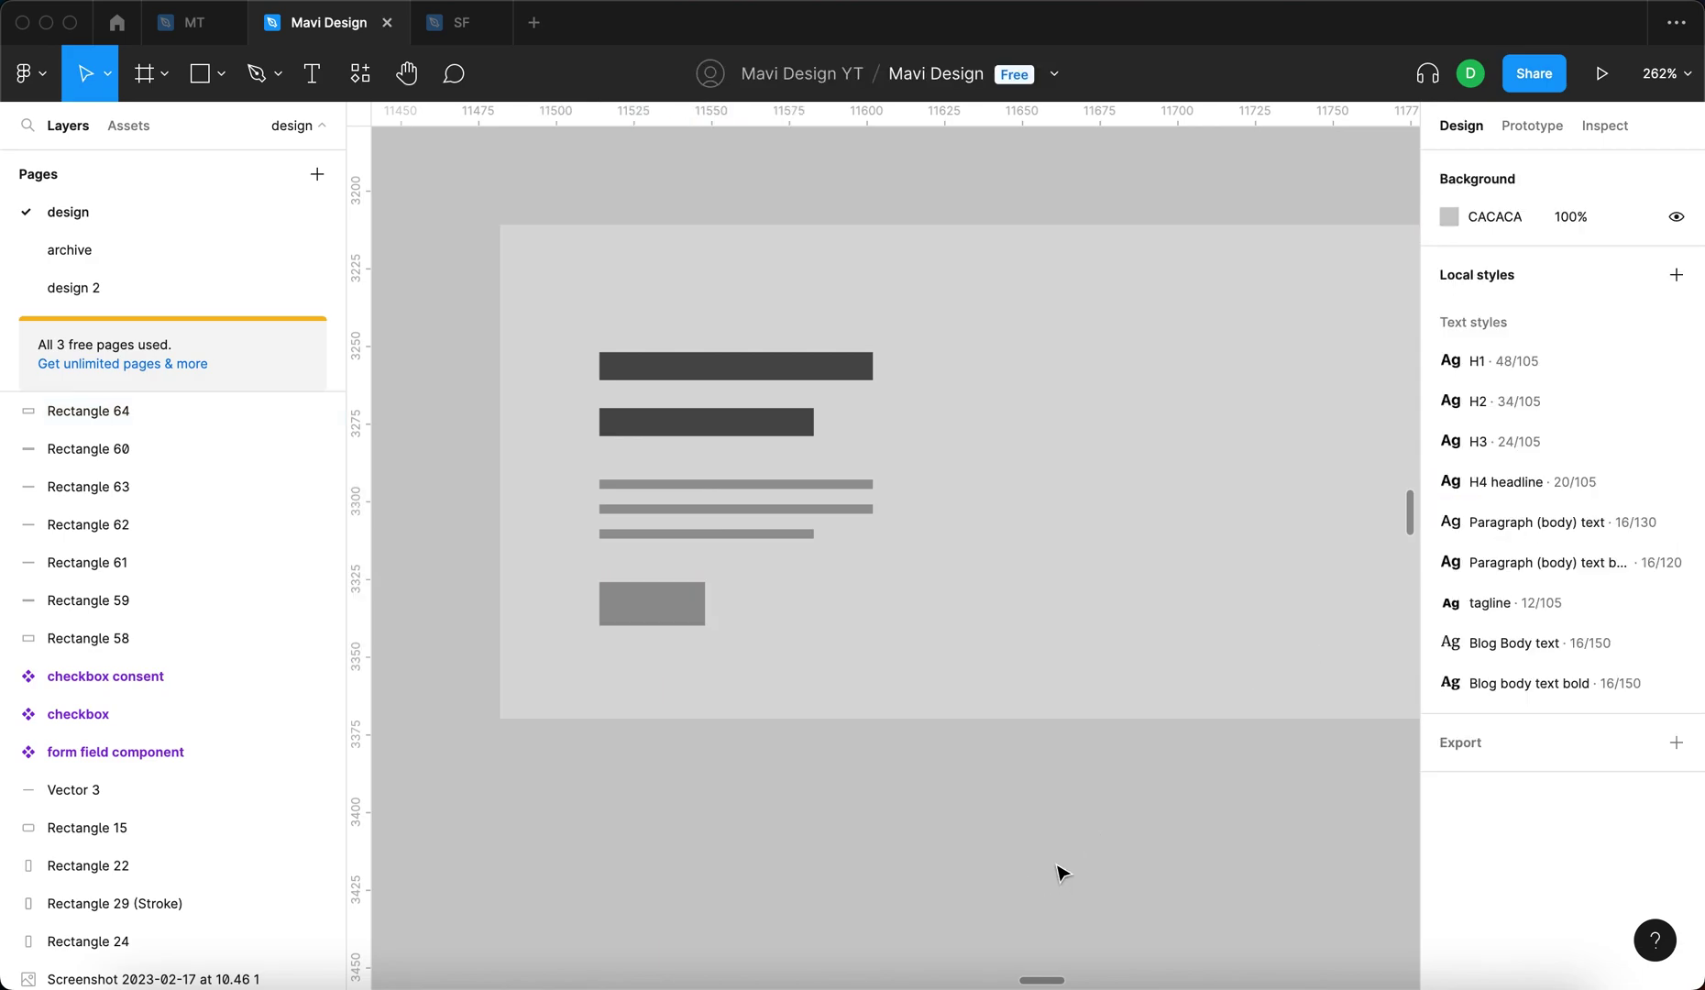
Draw an image placeholder about 109 × 123 beside the text bars, extend its upper edge slightly and shift it closer to the text
{"action": "scroll", "coordinate": [944, 844], "scroll_direction": "down", "scroll_amount": 5}
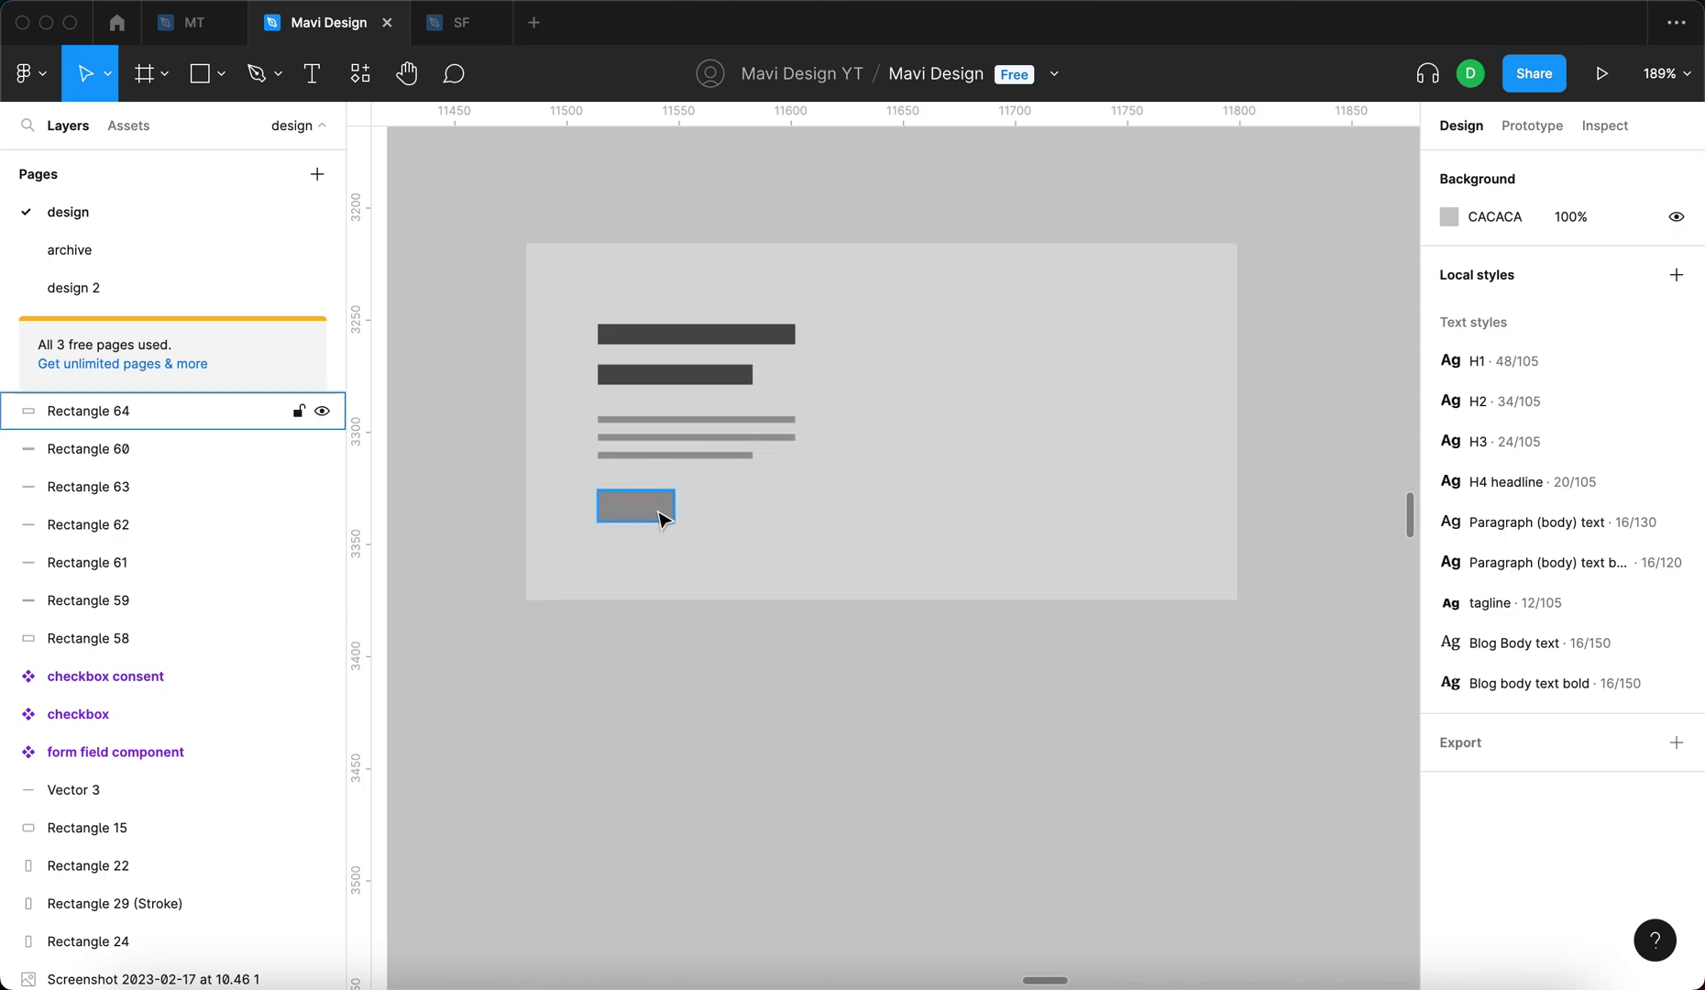
{"action": "scroll", "coordinate": [1047, 730], "scroll_direction": "down", "scroll_amount": 3}
{"action": "key", "text": "r"}
{"action": "scroll", "coordinate": [1068, 659], "scroll_direction": "up", "scroll_amount": 5}
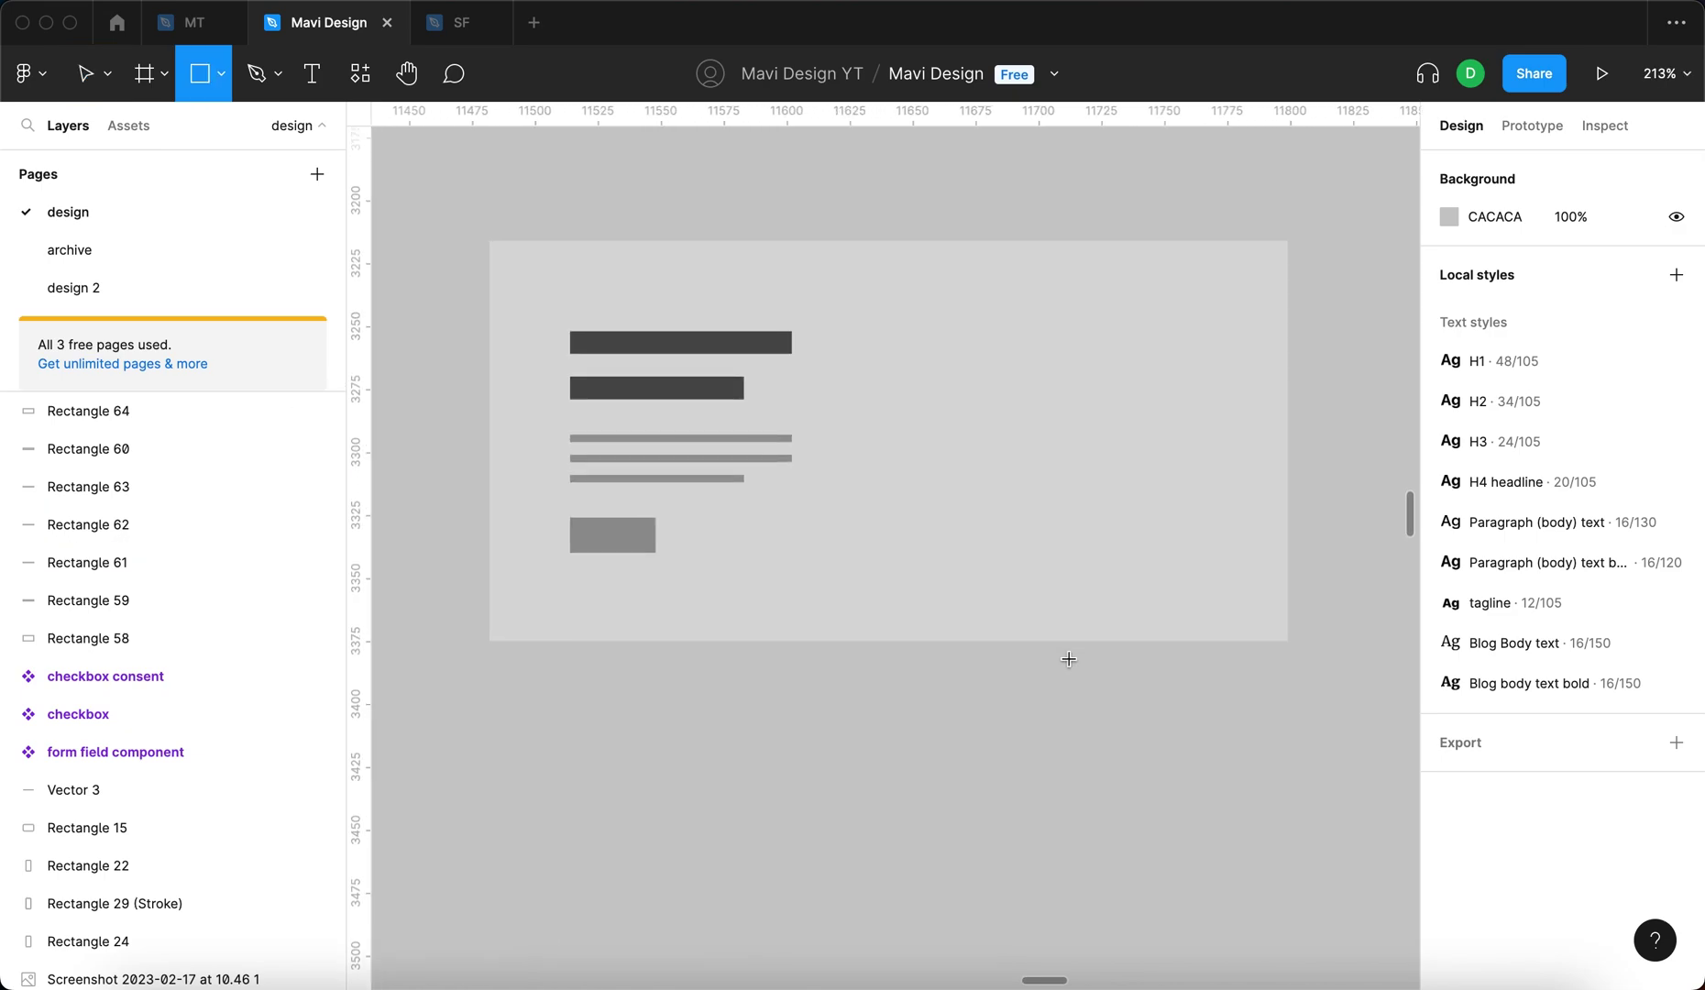
{"action": "scroll", "coordinate": [1067, 659], "scroll_direction": "right", "scroll_amount": 3}
{"action": "scroll", "coordinate": [1045, 655], "scroll_direction": "down", "scroll_amount": 3}
{"action": "left_click_drag", "start_coordinate": [869, 420], "coordinate": [1074, 656]}
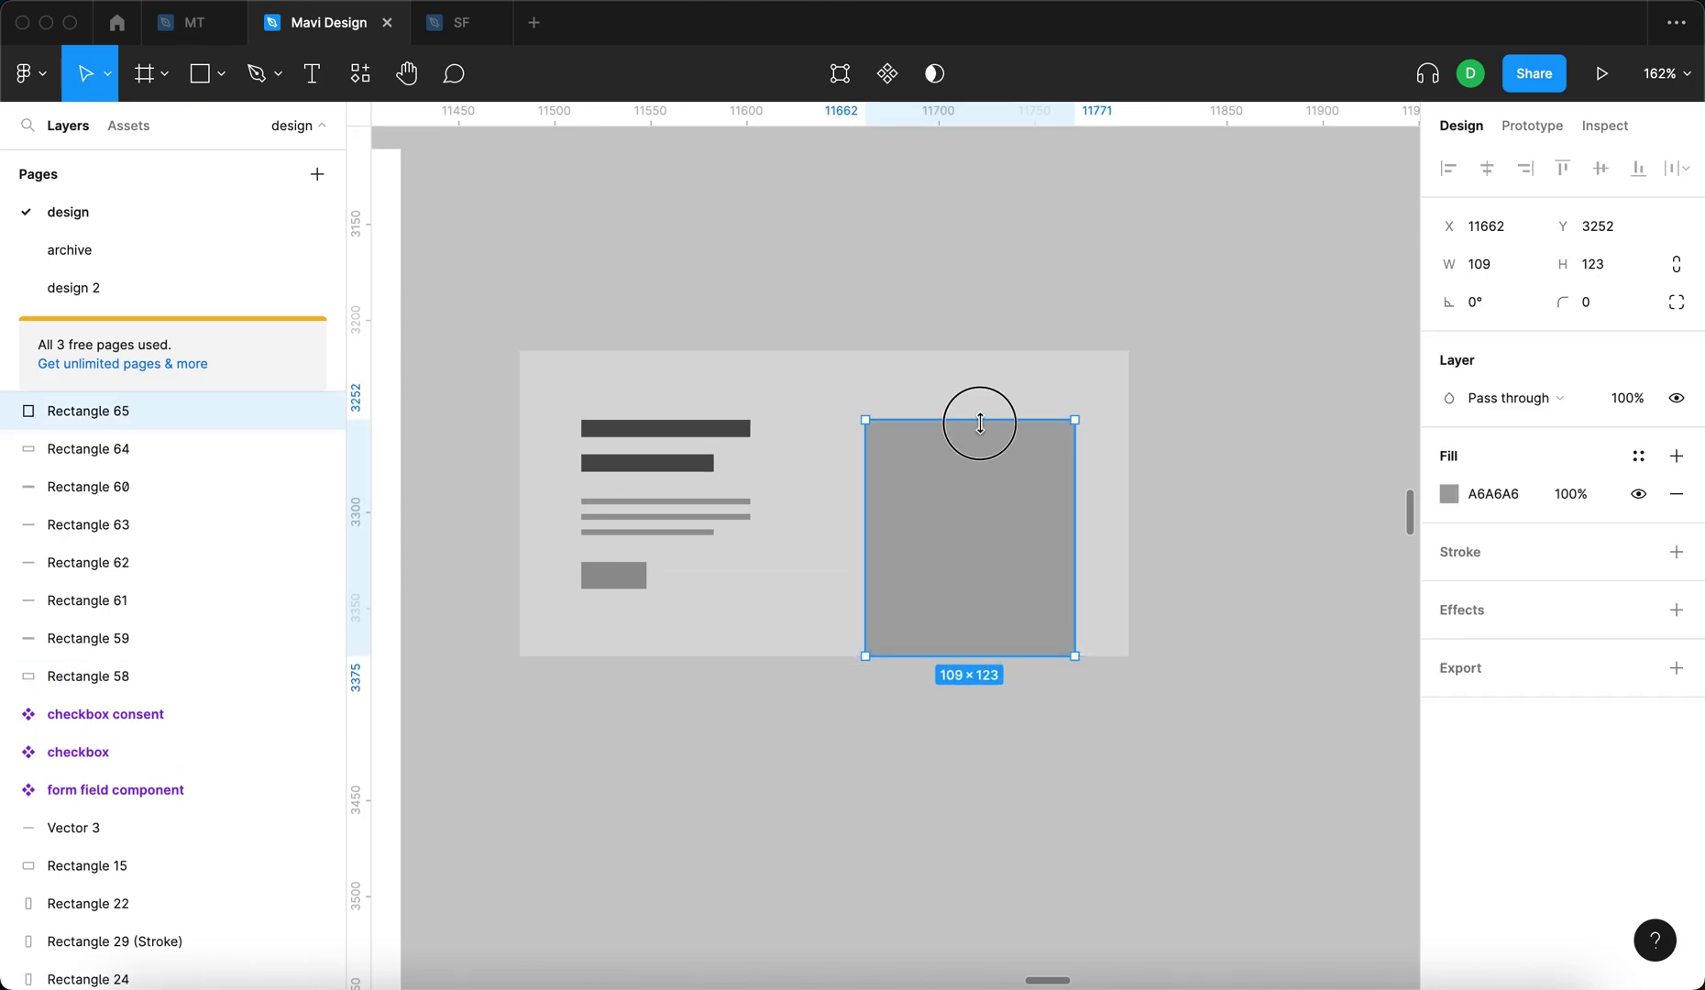
{"action": "left_click_drag", "start_coordinate": [980, 423], "coordinate": [986, 413]}
{"action": "left_click", "coordinate": [1212, 445]}
{"action": "left_click_drag", "start_coordinate": [1014, 495], "coordinate": [997, 495]}
{"action": "left_click", "coordinate": [1210, 472]}
{"action": "scroll", "coordinate": [898, 532], "scroll_direction": "up", "scroll_amount": 5}
{"action": "scroll", "coordinate": [883, 449], "scroll_direction": "down", "scroll_amount": 5}
{"action": "scroll", "coordinate": [875, 469], "scroll_direction": "up", "scroll_amount": 5}
{"action": "scroll", "coordinate": [876, 470], "scroll_direction": "down", "scroll_amount": 5}
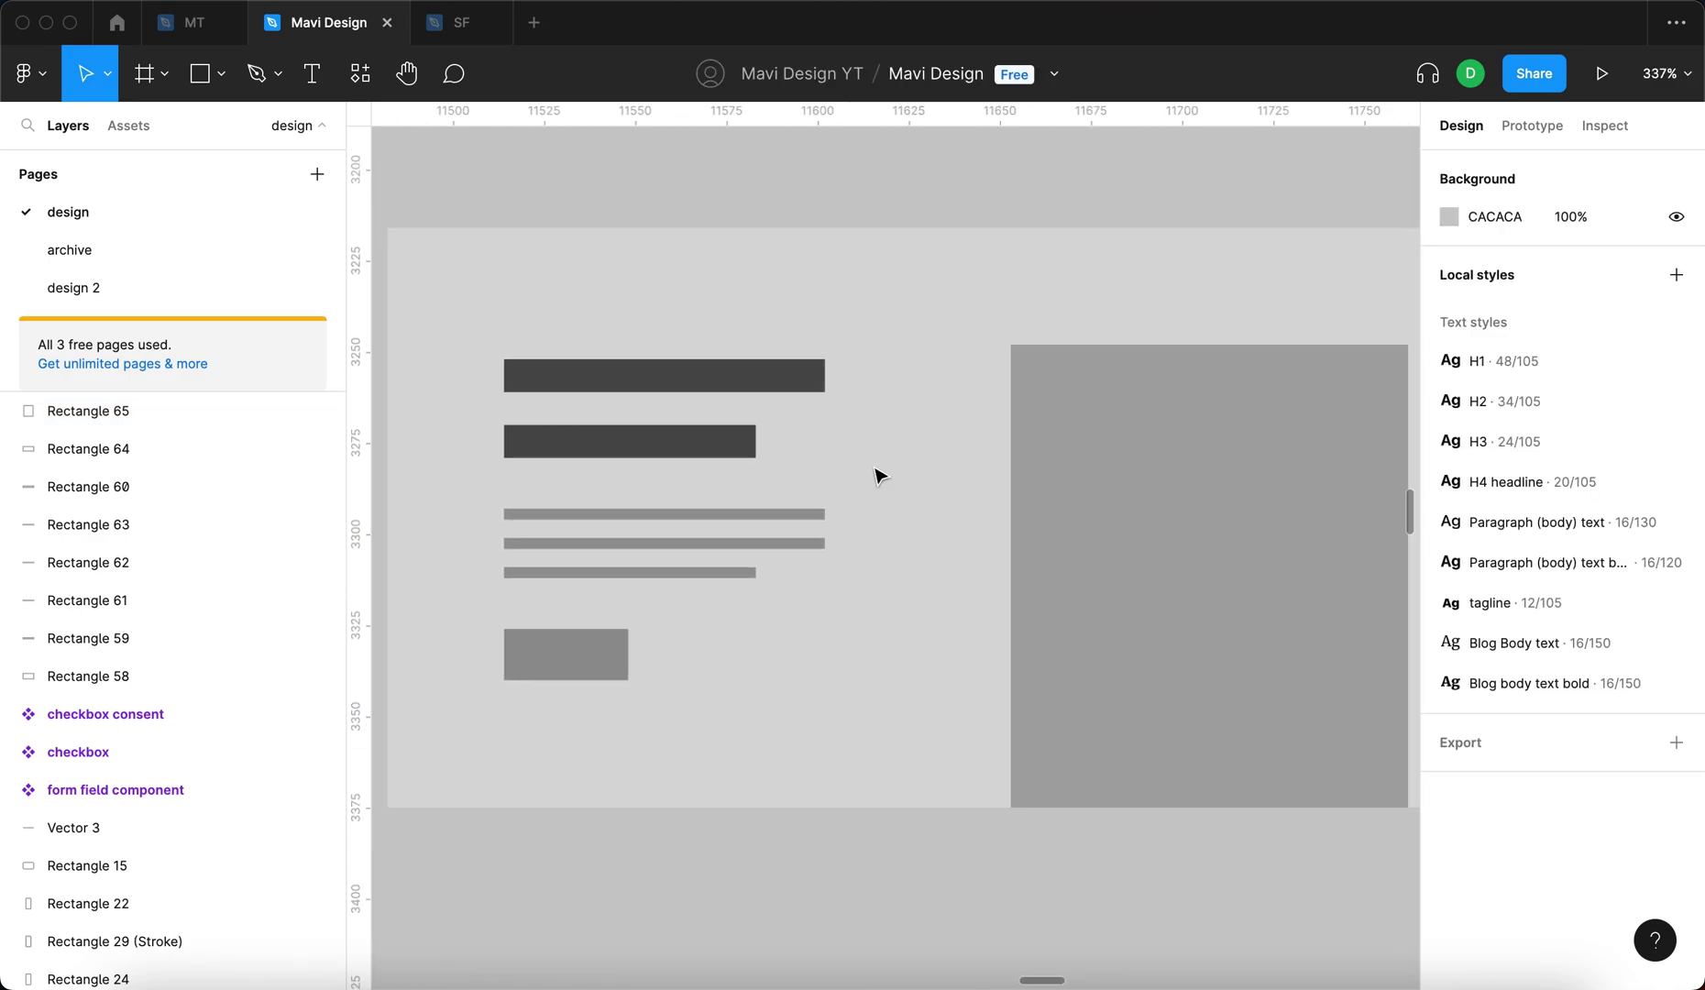
{"action": "left_click", "coordinate": [1032, 530]}
{"action": "key", "text": "Escape"}
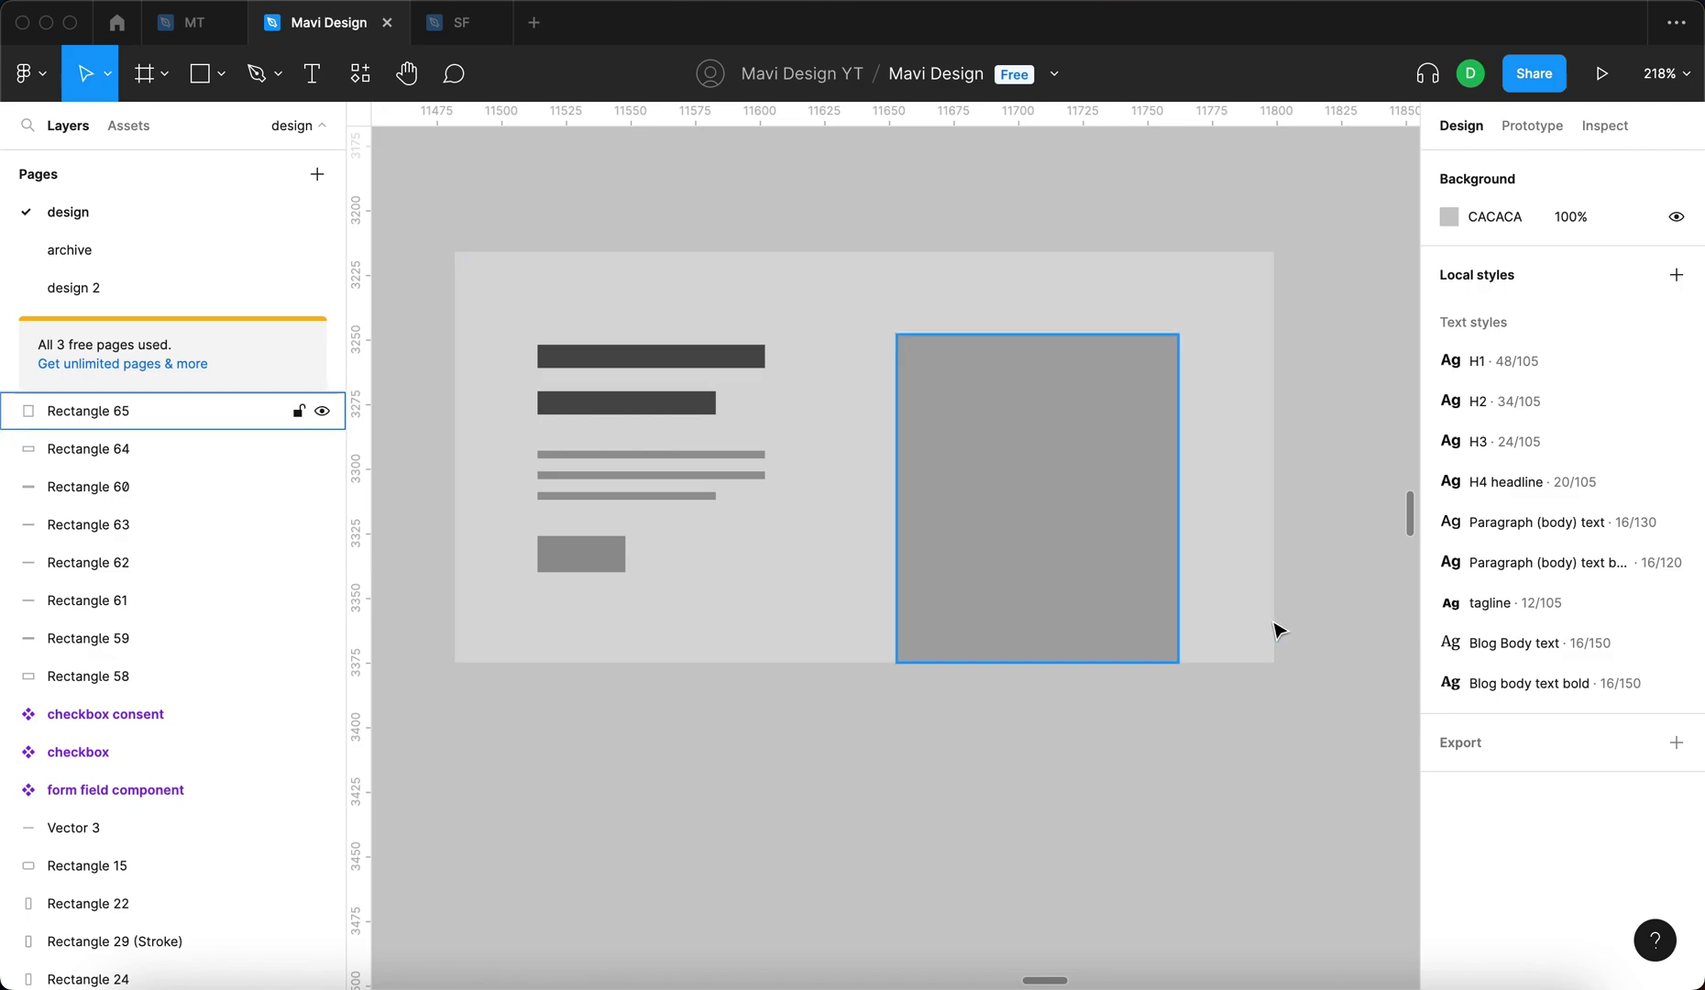
Duplicate the section background directly beneath itself and set the copy's fill to BDBDBD
{"action": "left_click", "coordinate": [846, 299]}
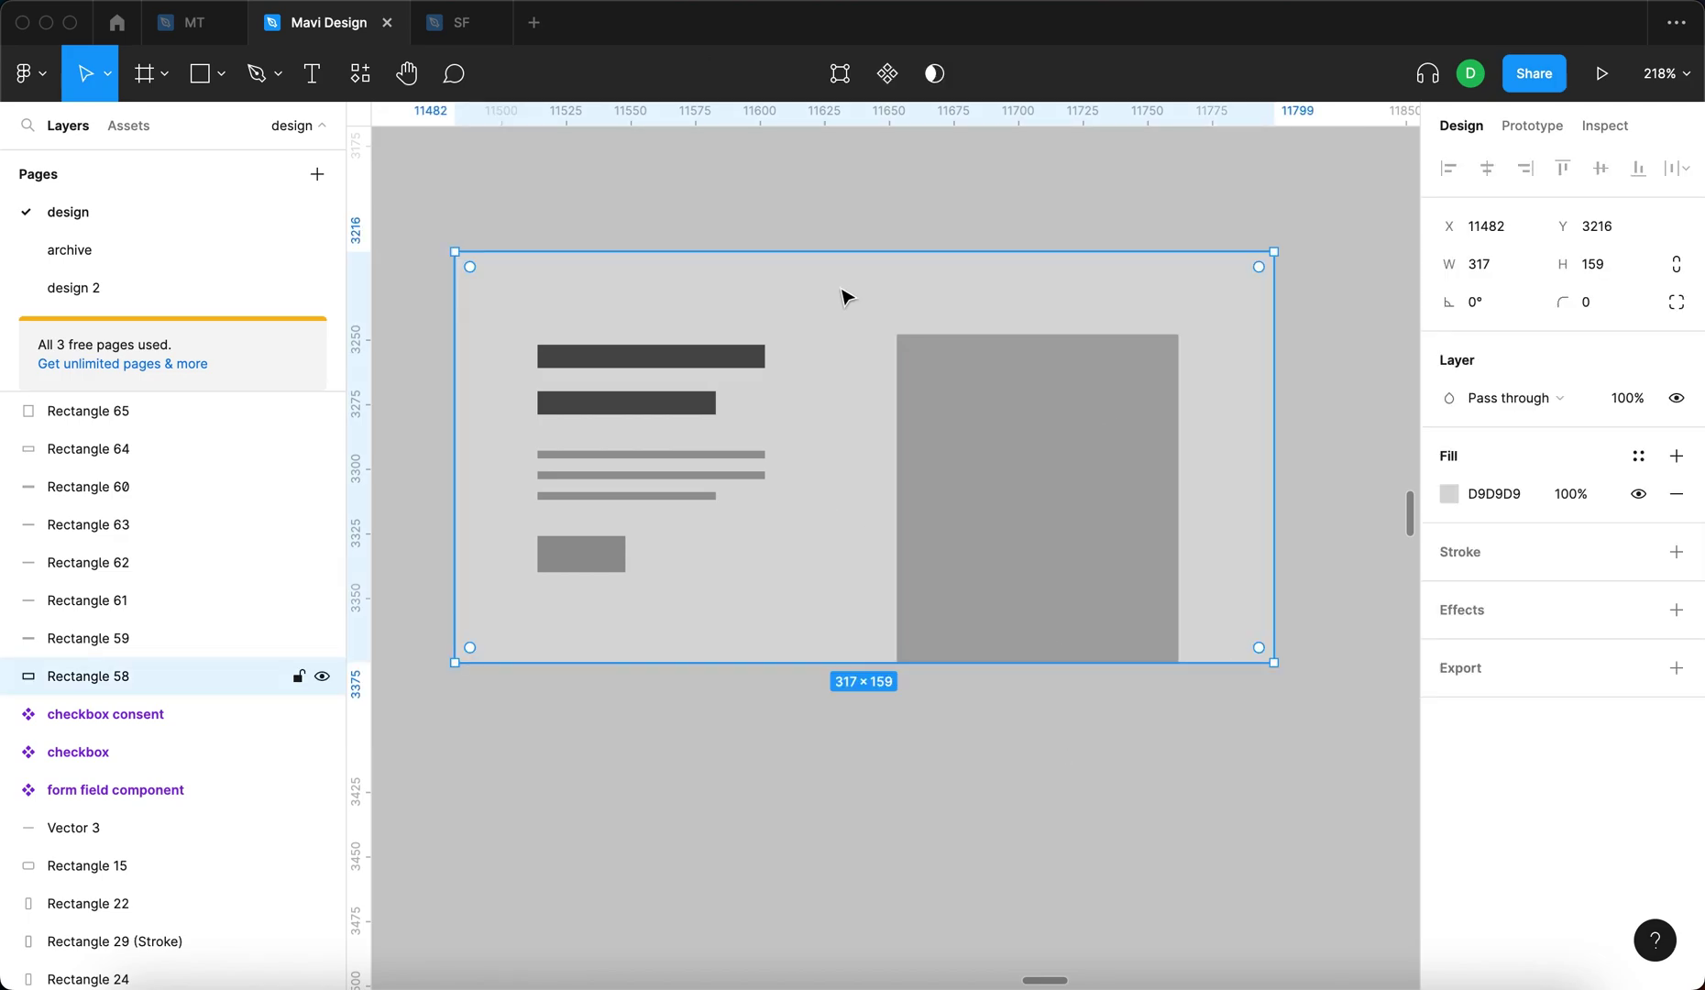
{"action": "left_click_drag", "start_coordinate": [862, 291], "coordinate": [922, 704]}
{"action": "left_click", "coordinate": [1449, 494]}
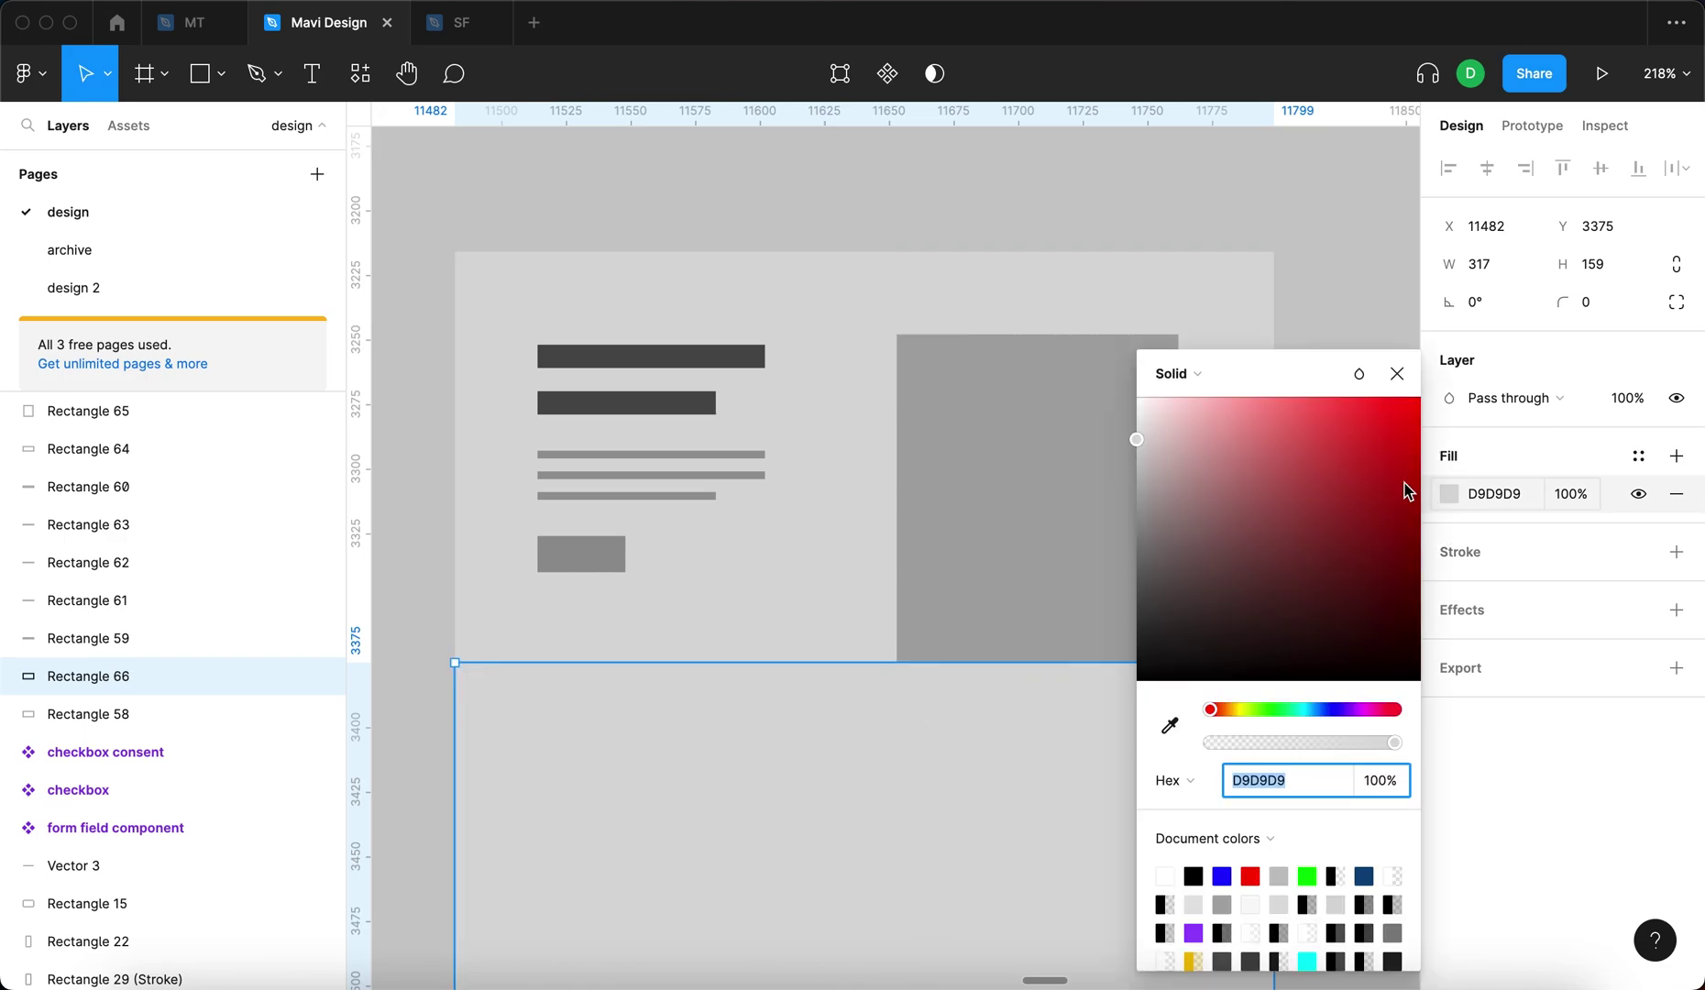
{"action": "left_click_drag", "start_coordinate": [1182, 445], "coordinate": [1114, 472]}
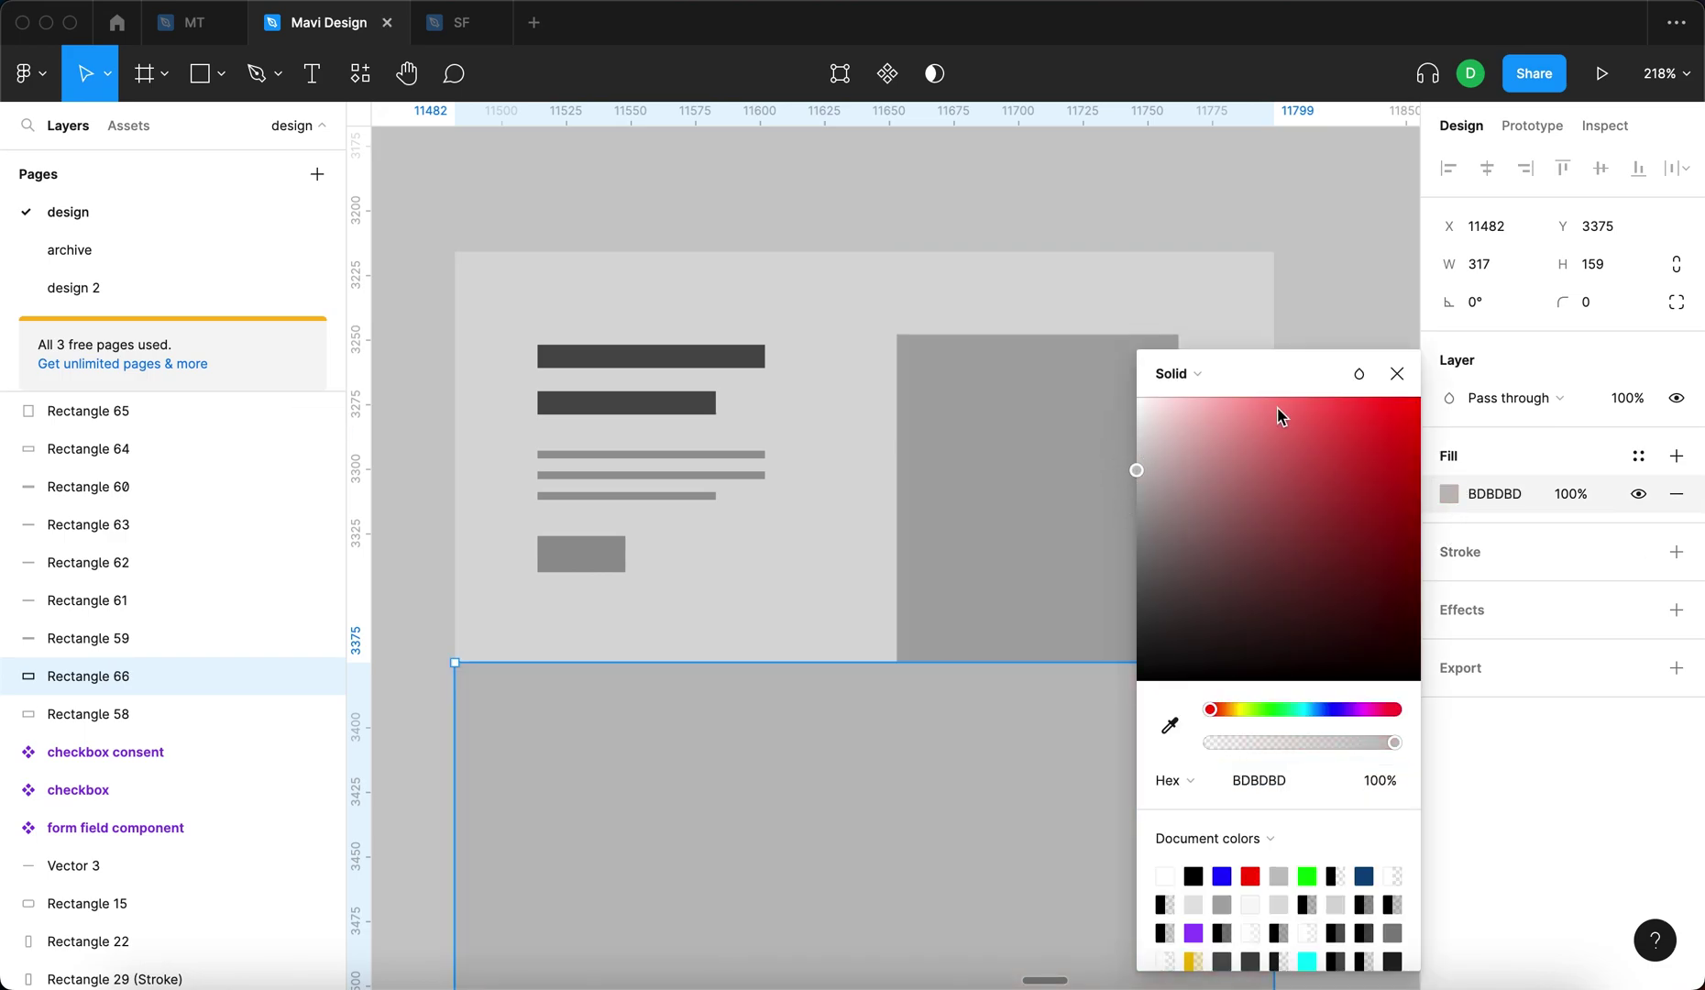
{"action": "left_click", "coordinate": [1397, 373]}
Shorten the image placeholder from its lower edge to about 109 × 114 and duplicate it into the lower section
{"action": "left_click", "coordinate": [1035, 652]}
{"action": "left_click_drag", "start_coordinate": [1035, 658], "coordinate": [1054, 632]}
{"action": "left_click", "coordinate": [1342, 592]}
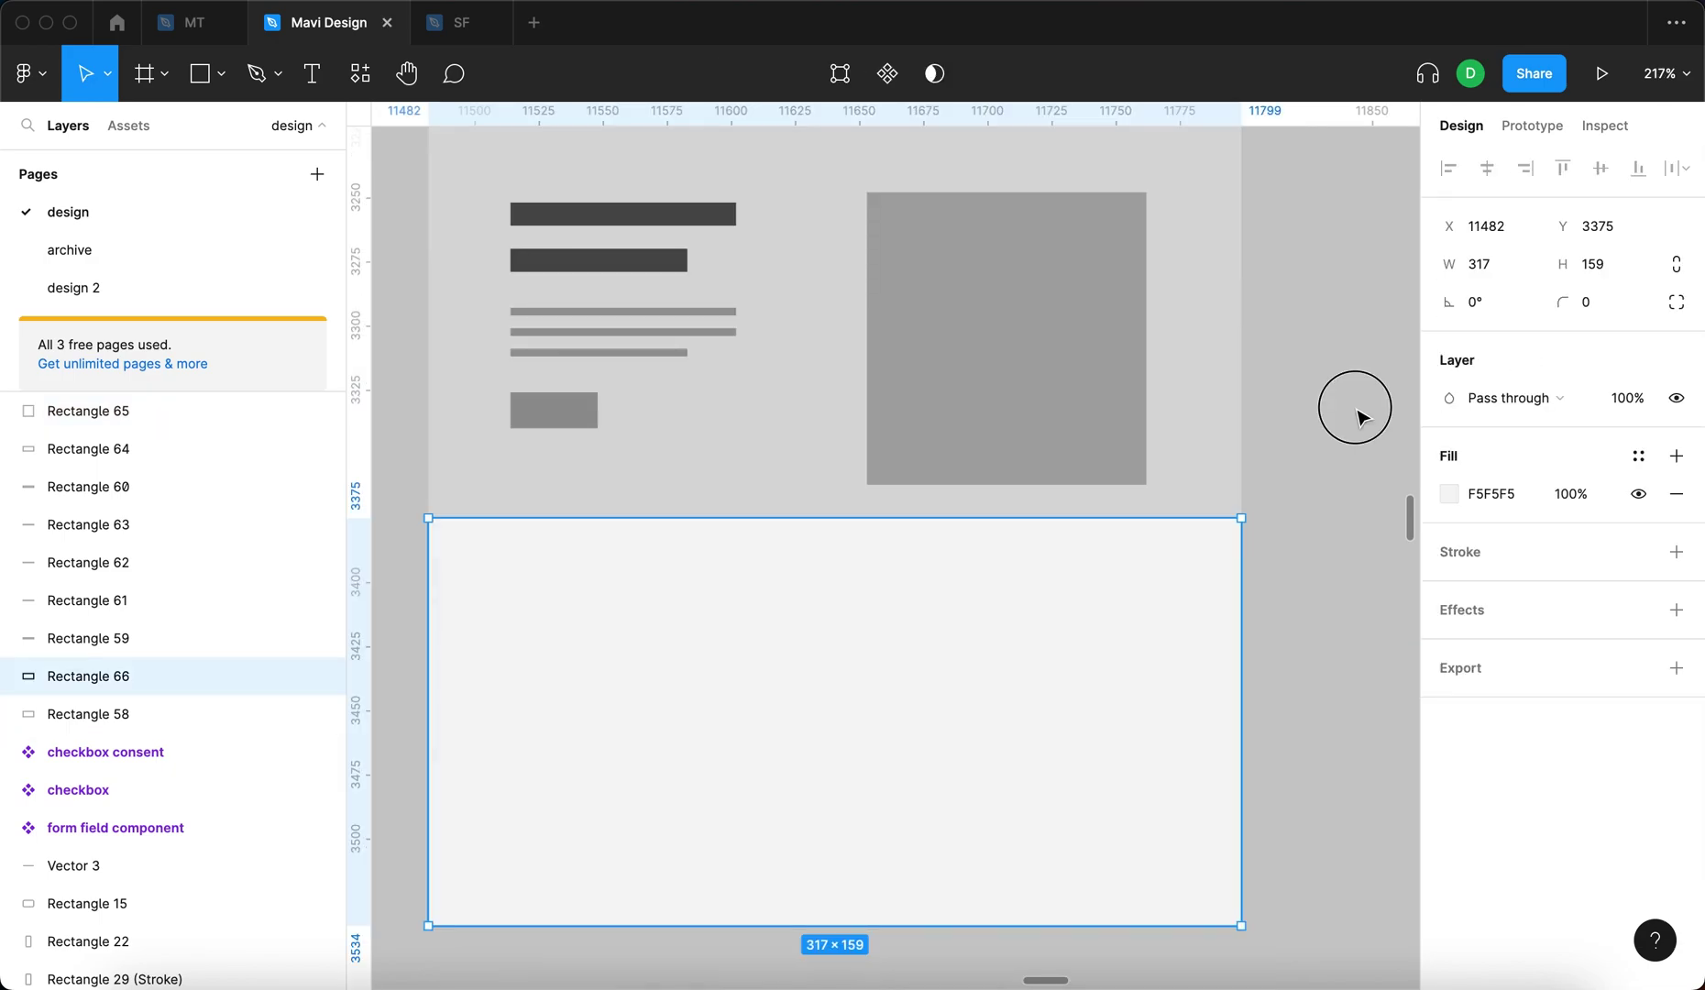
{"action": "left_click", "coordinate": [1357, 417]}
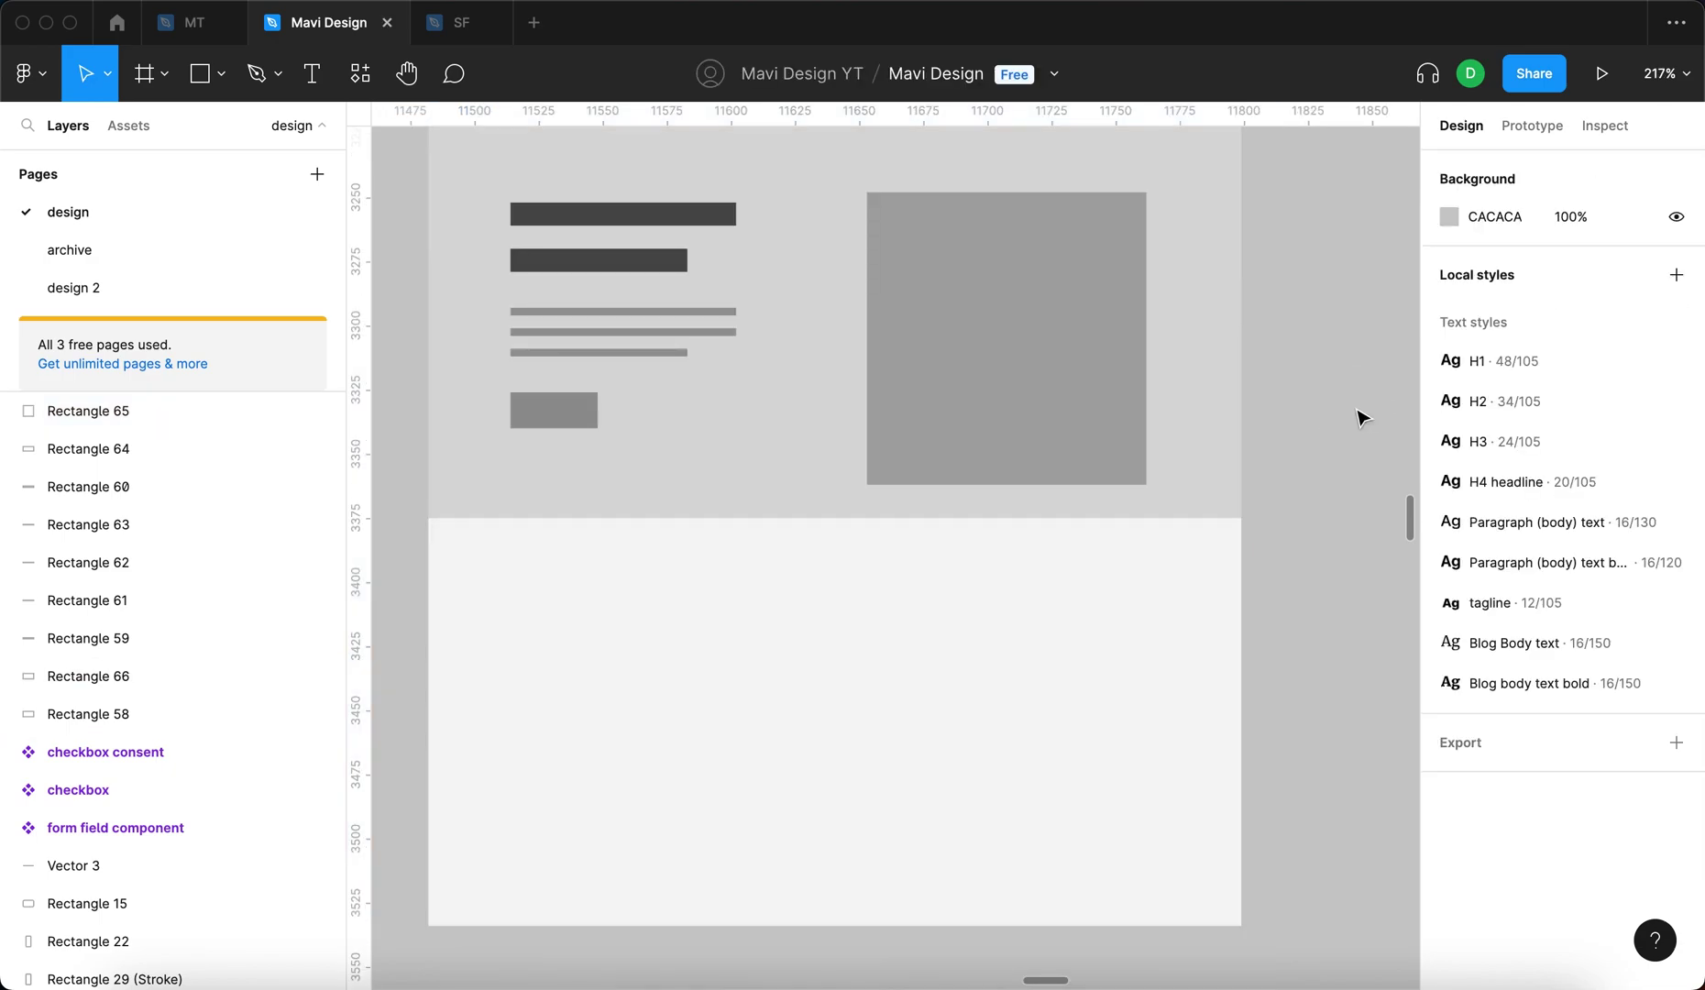
{"action": "left_click", "coordinate": [1055, 392]}
{"action": "left_click_drag", "start_coordinate": [1054, 393], "coordinate": [1096, 685]}
Examine the article card grid on the blog page as a reference for the lower section's layout
{"action": "scroll", "coordinate": [1095, 685], "scroll_direction": "down", "scroll_amount": 15}
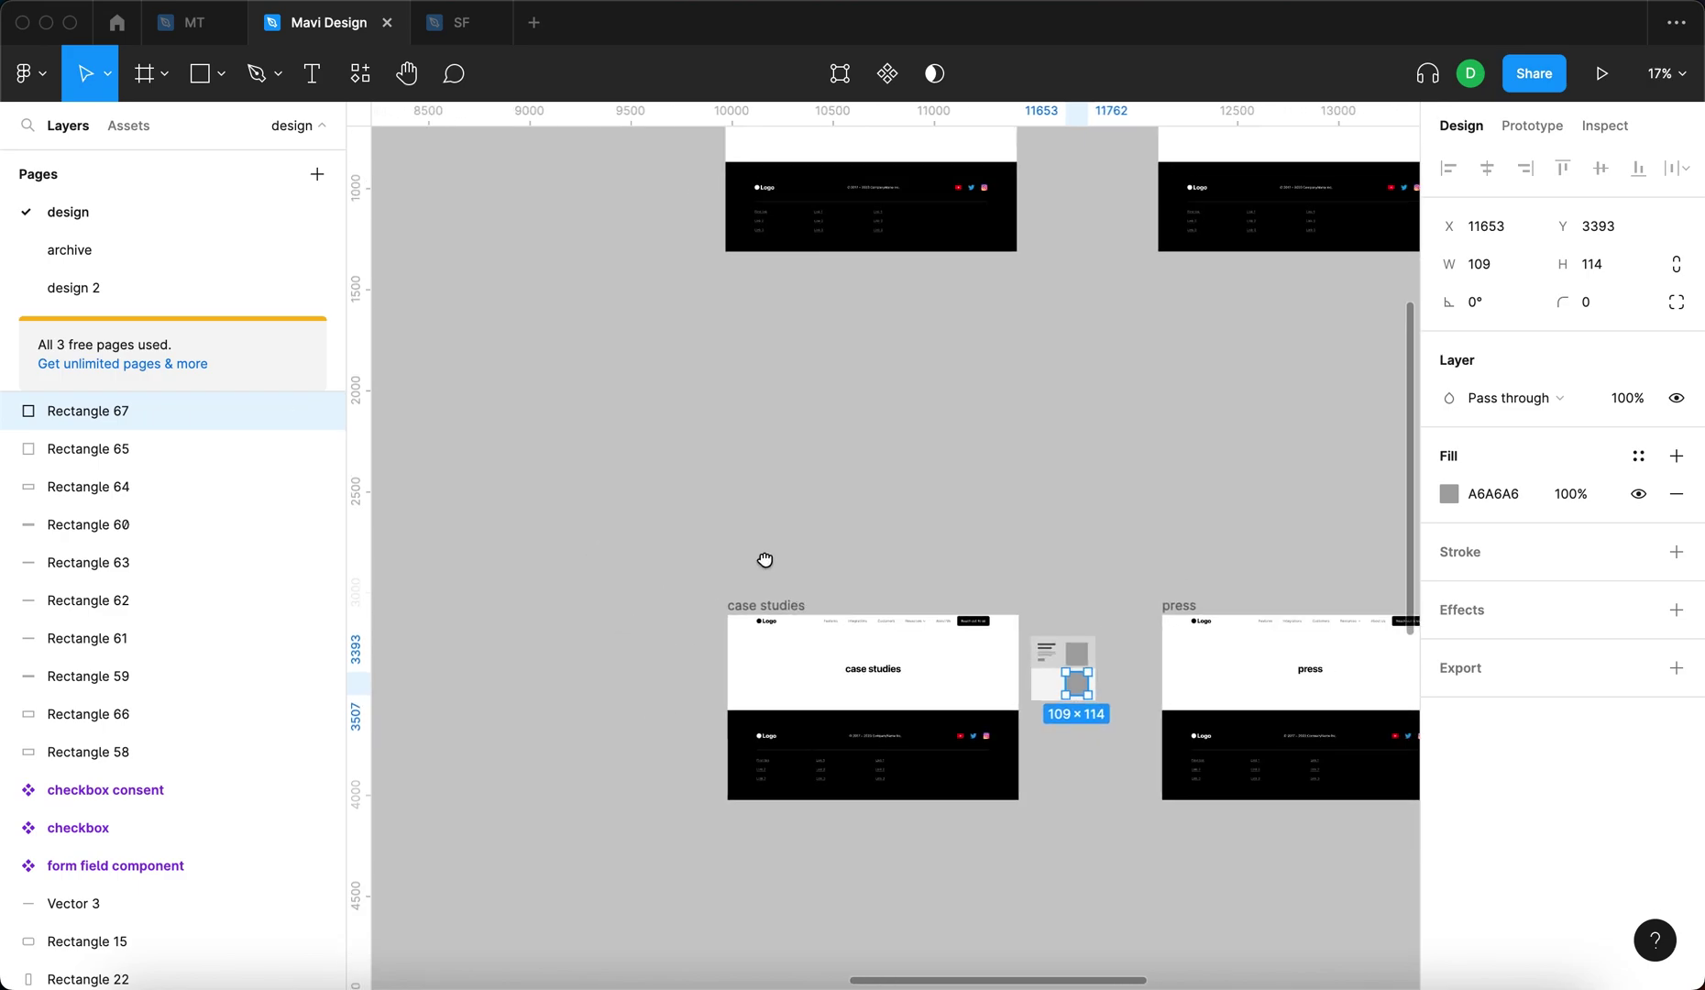
{"action": "scroll", "coordinate": [837, 577], "scroll_direction": "down", "scroll_amount": 5}
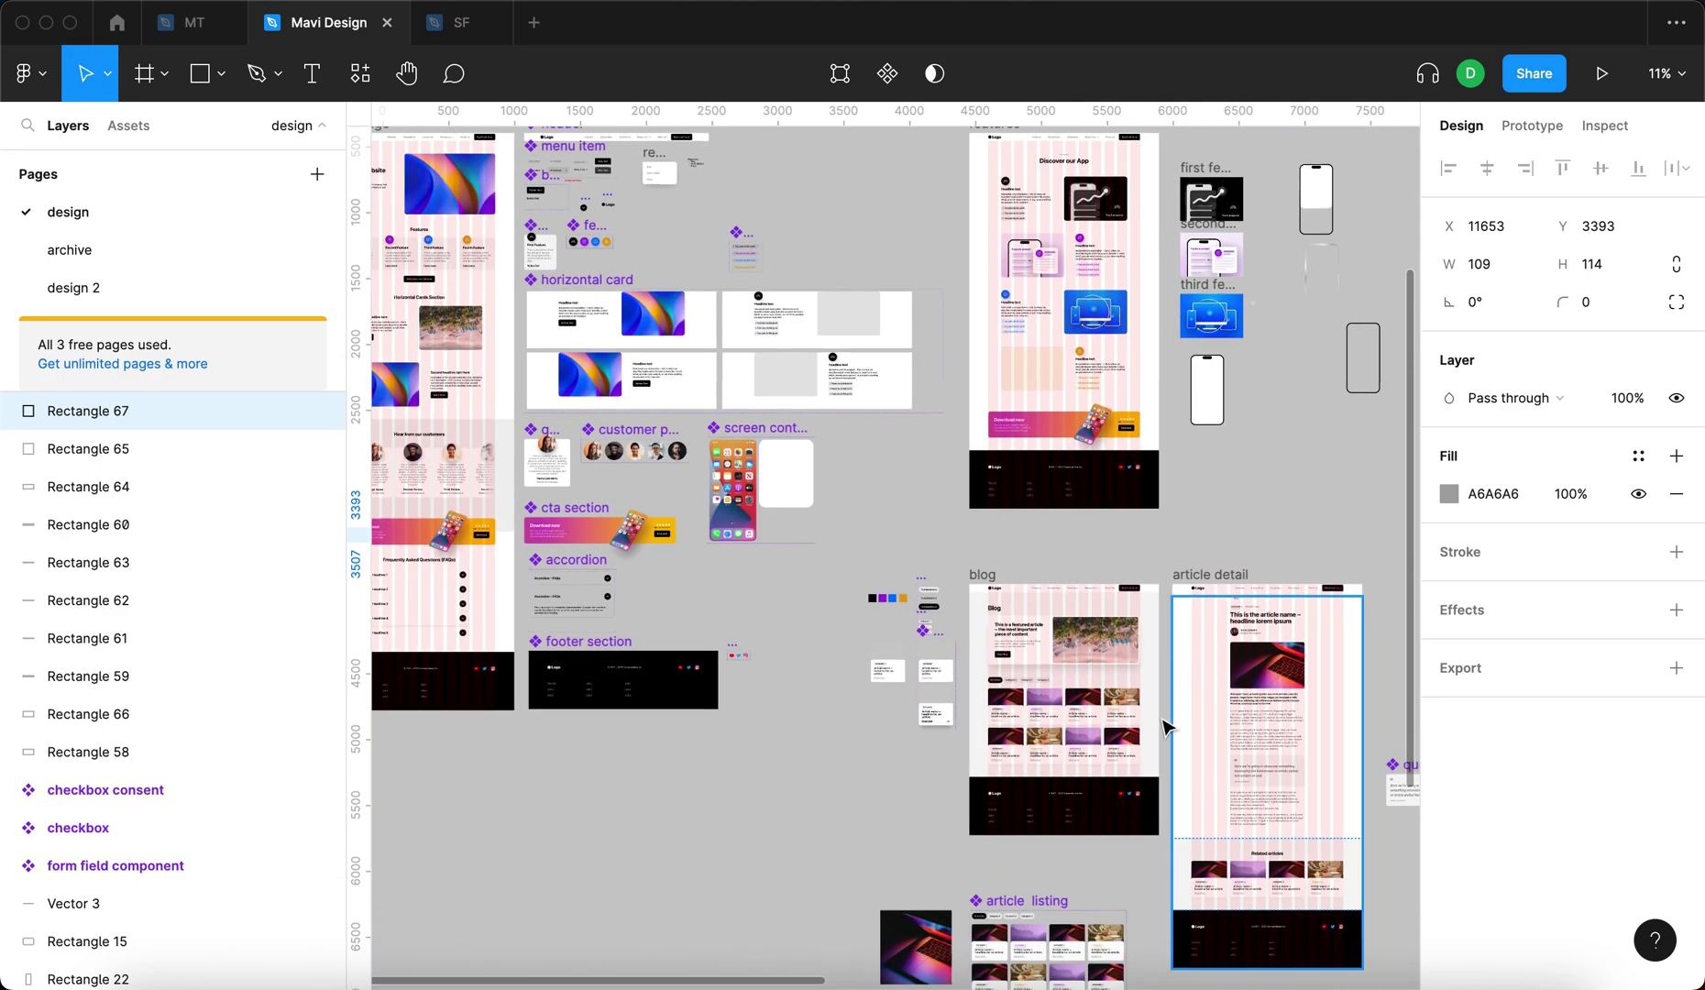
{"action": "scroll", "coordinate": [1091, 539], "scroll_direction": "up", "scroll_amount": 10}
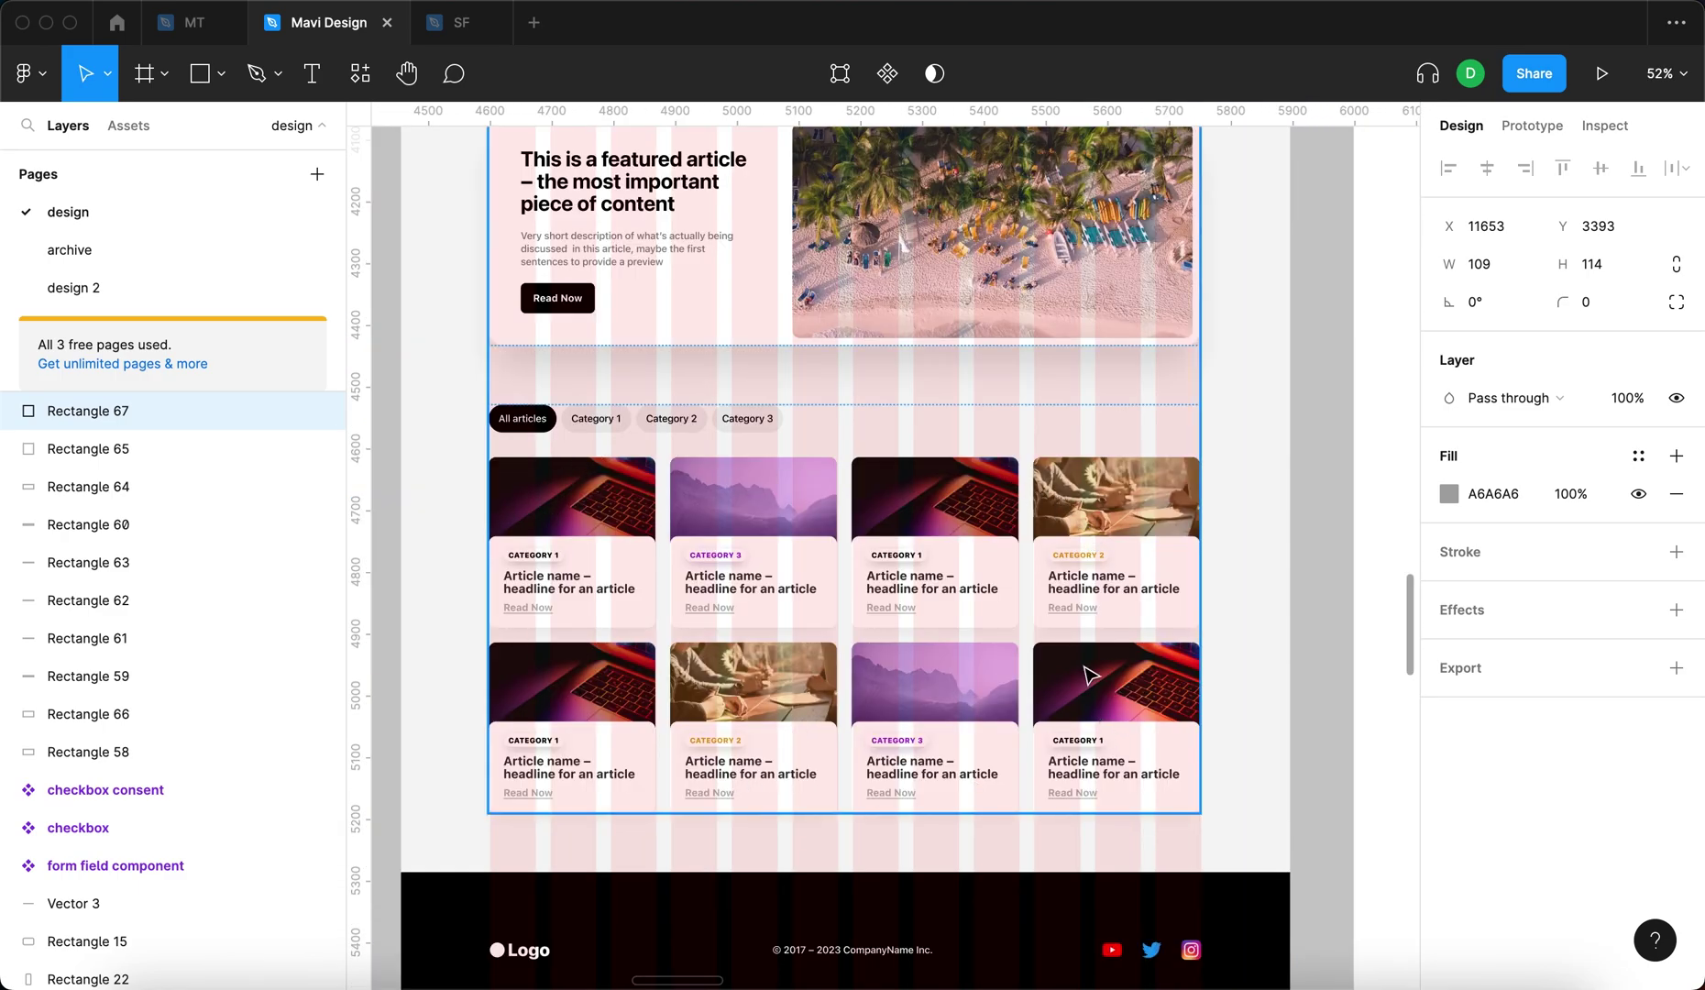
{"action": "scroll", "coordinate": [681, 578], "scroll_direction": "up", "scroll_amount": 2}
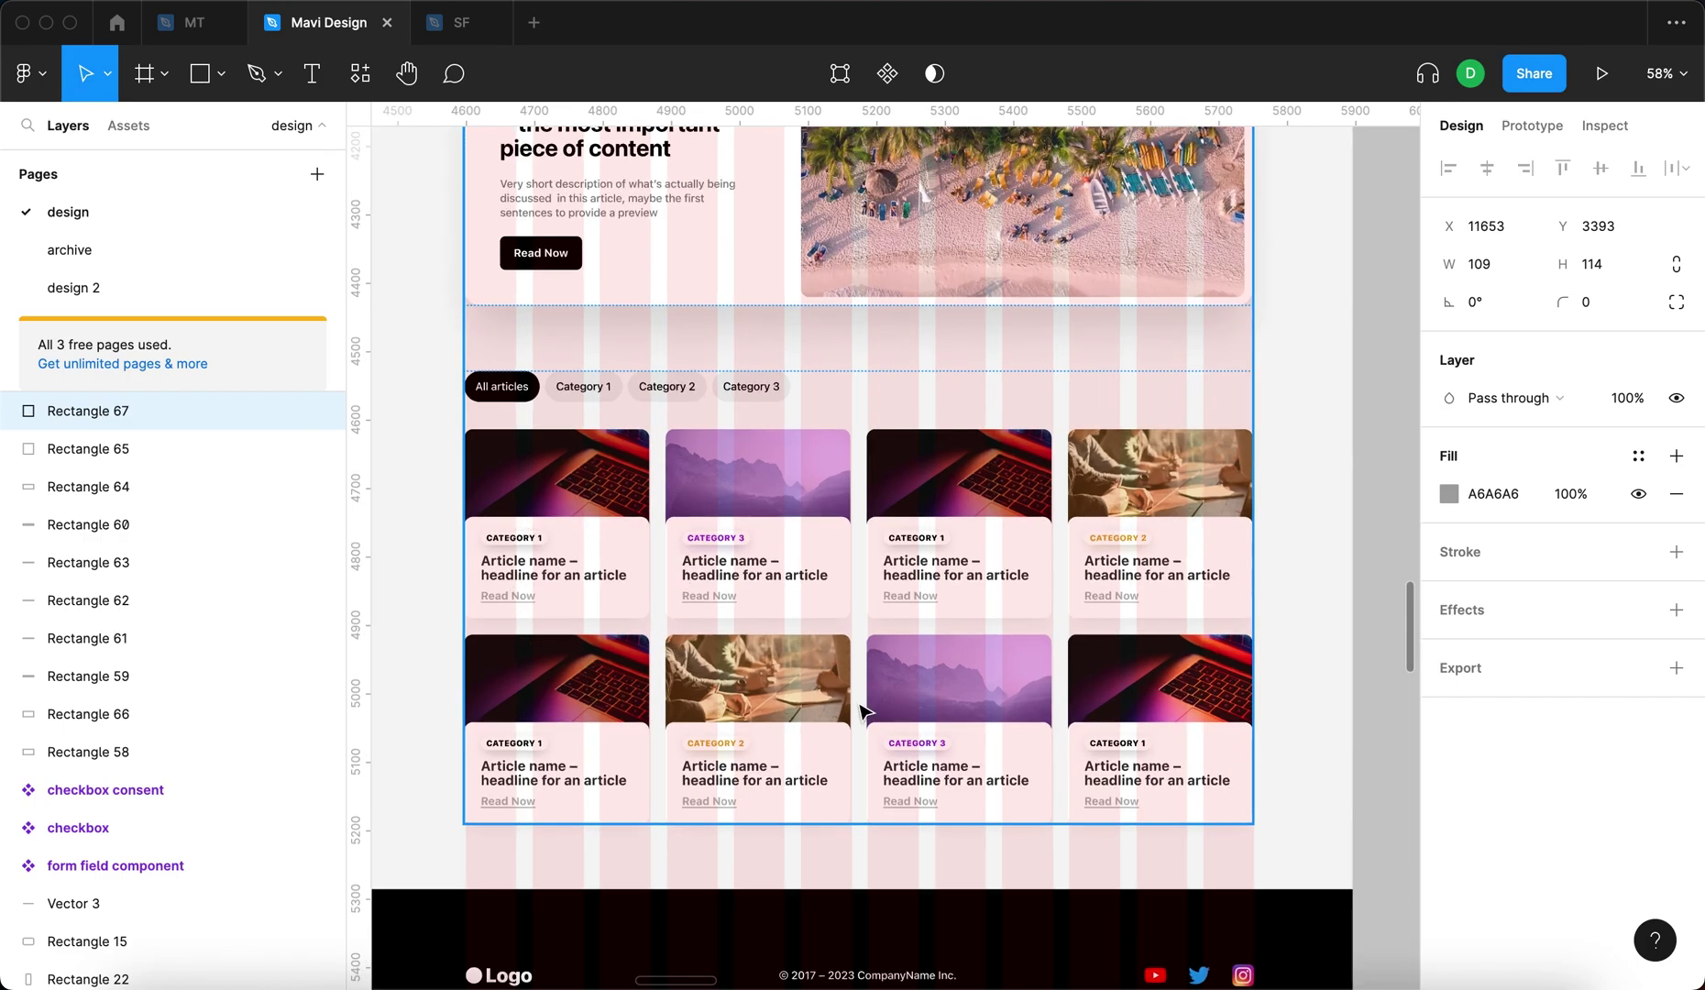
{"action": "scroll", "coordinate": [754, 556], "scroll_direction": "down", "scroll_amount": 1}
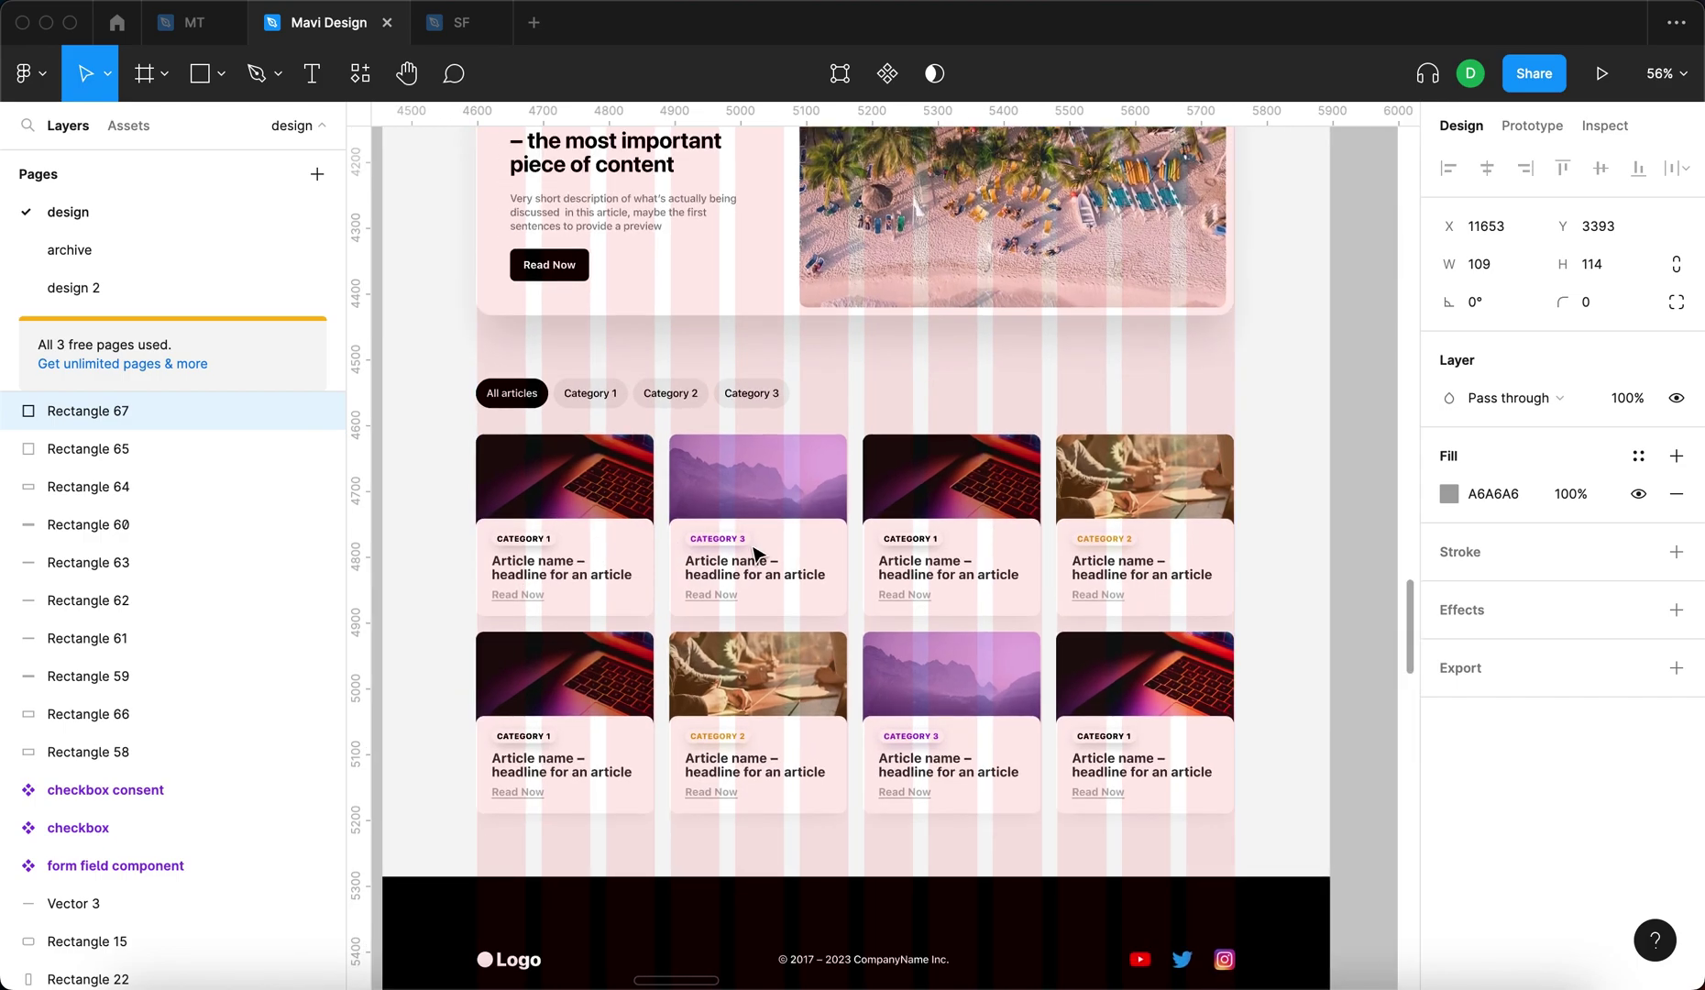
{"action": "scroll", "coordinate": [754, 556], "scroll_direction": "down", "scroll_amount": 6}
{"action": "left_click_drag", "start_coordinate": [929, 563], "coordinate": [387, 461]}
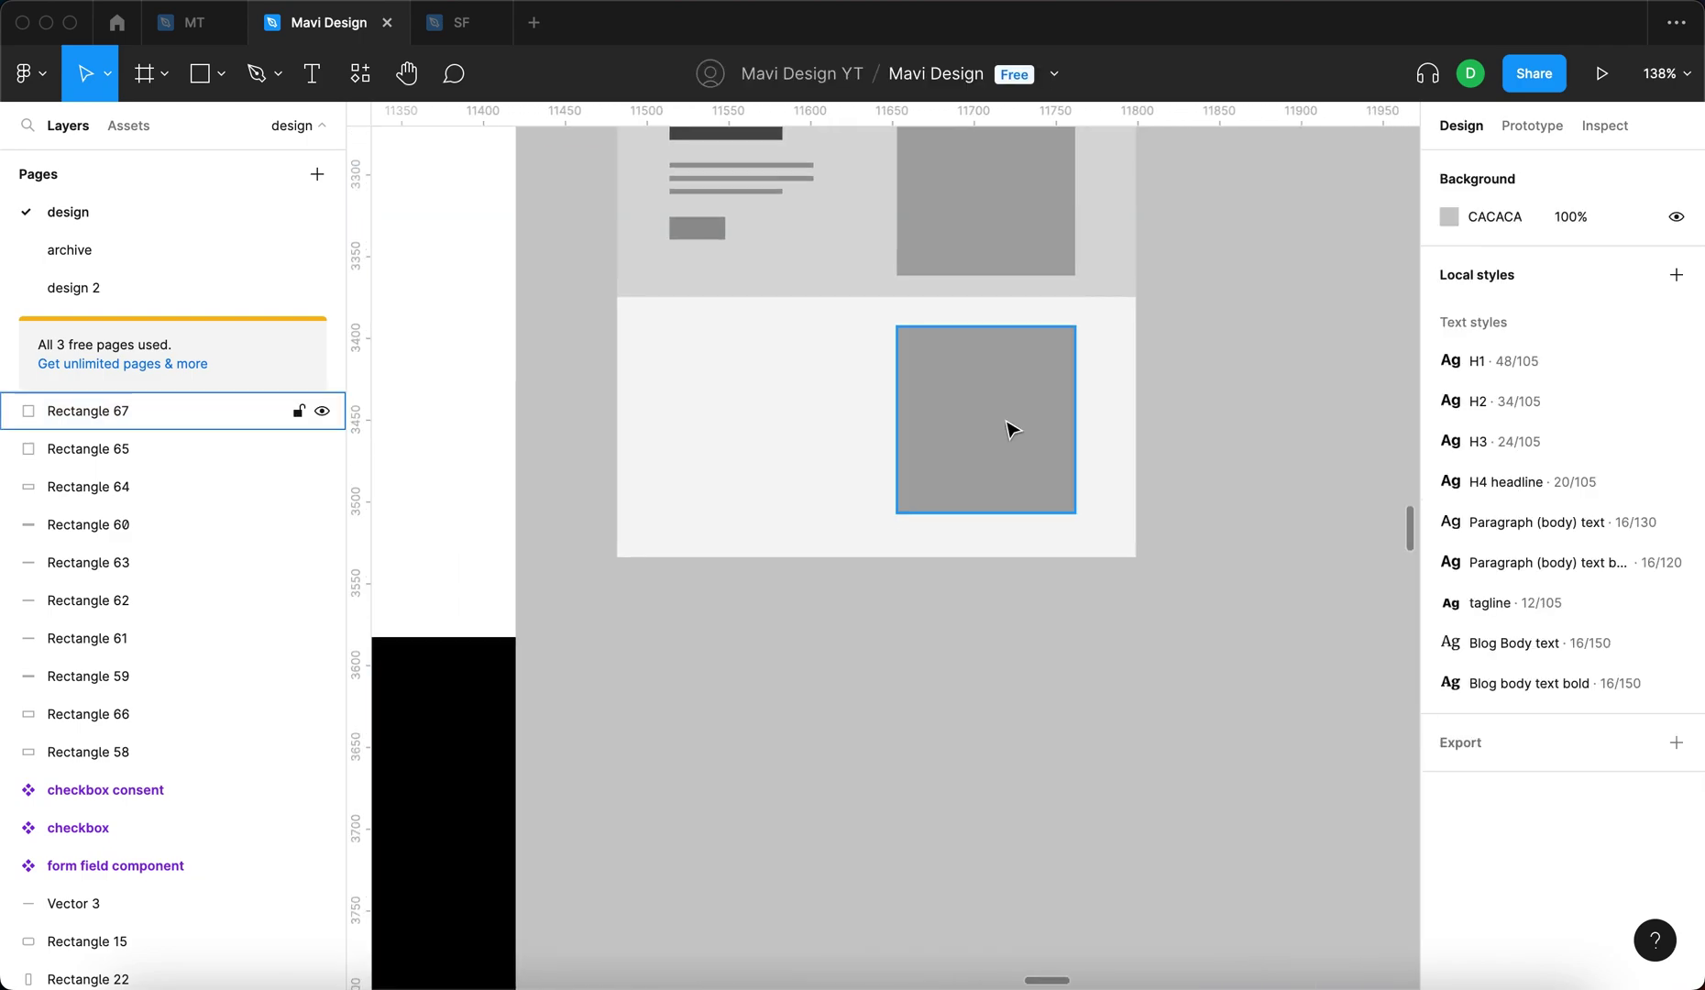
Resize the lower section's placeholder to about 74 × 60 and duplicate it into an evenly spaced row of three cards
{"action": "left_click", "coordinate": [1012, 429]}
{"action": "scroll", "coordinate": [1011, 429], "scroll_direction": "up", "scroll_amount": 5}
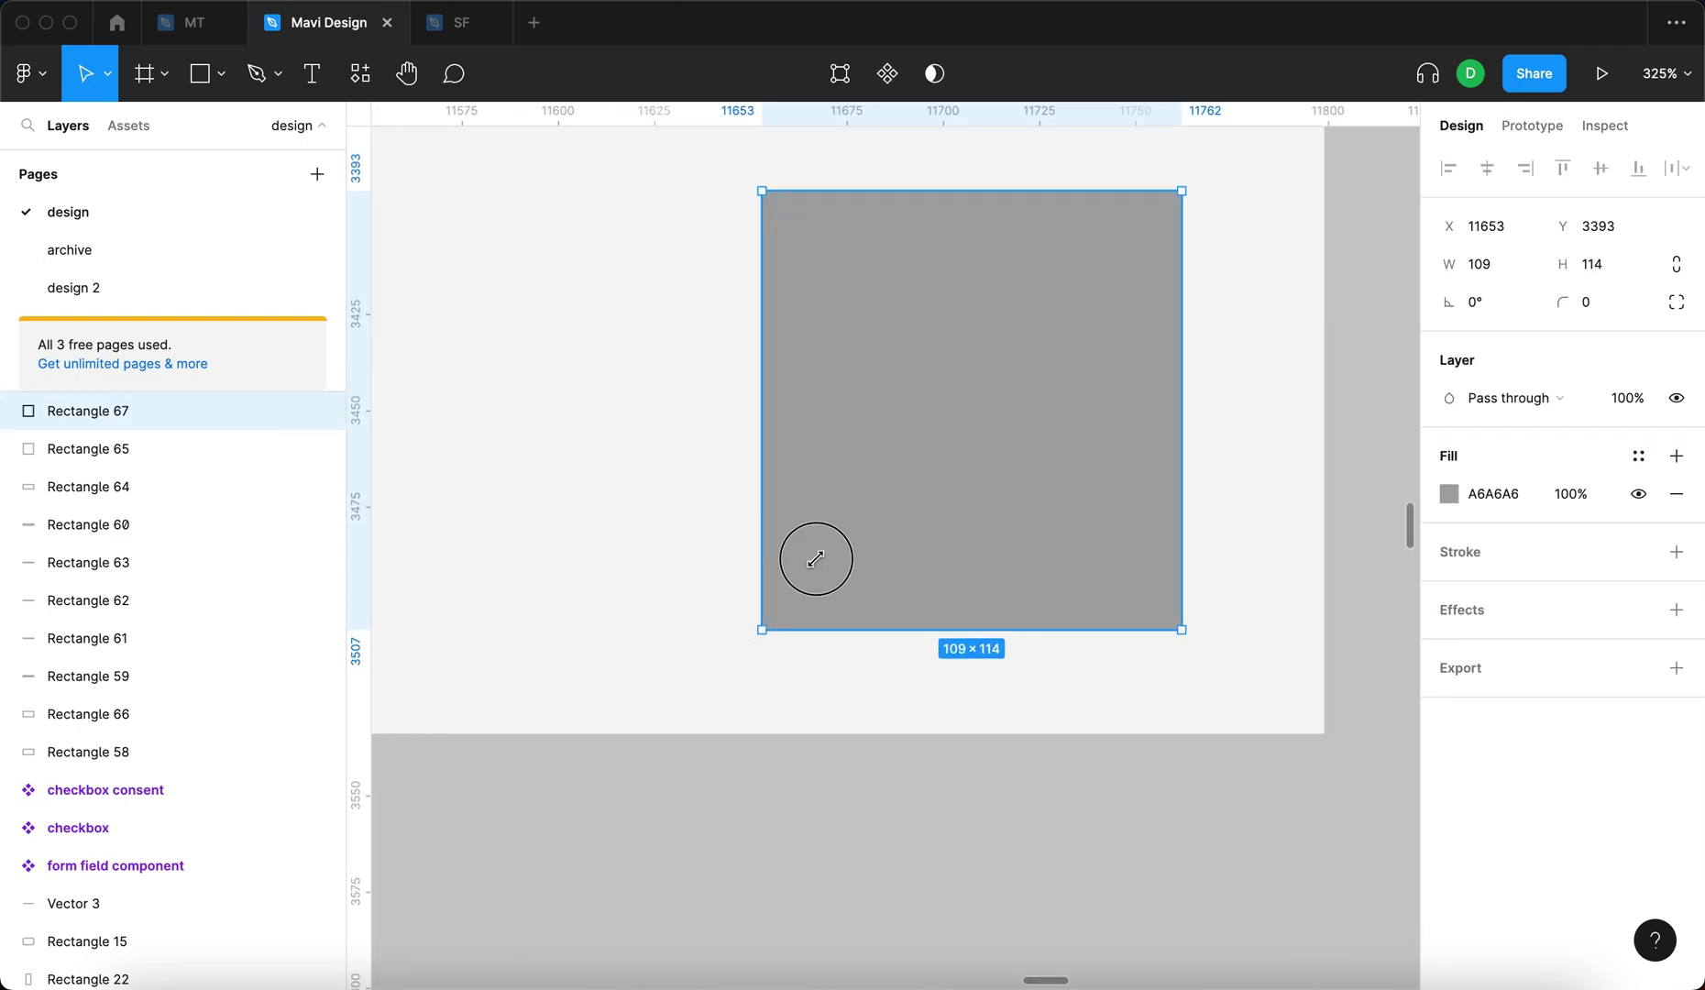
{"action": "left_click_drag", "start_coordinate": [816, 559], "coordinate": [953, 420]}
{"action": "scroll", "coordinate": [1134, 488], "scroll_direction": "down", "scroll_amount": 4}
{"action": "left_click_drag", "start_coordinate": [1087, 389], "coordinate": [791, 403]}
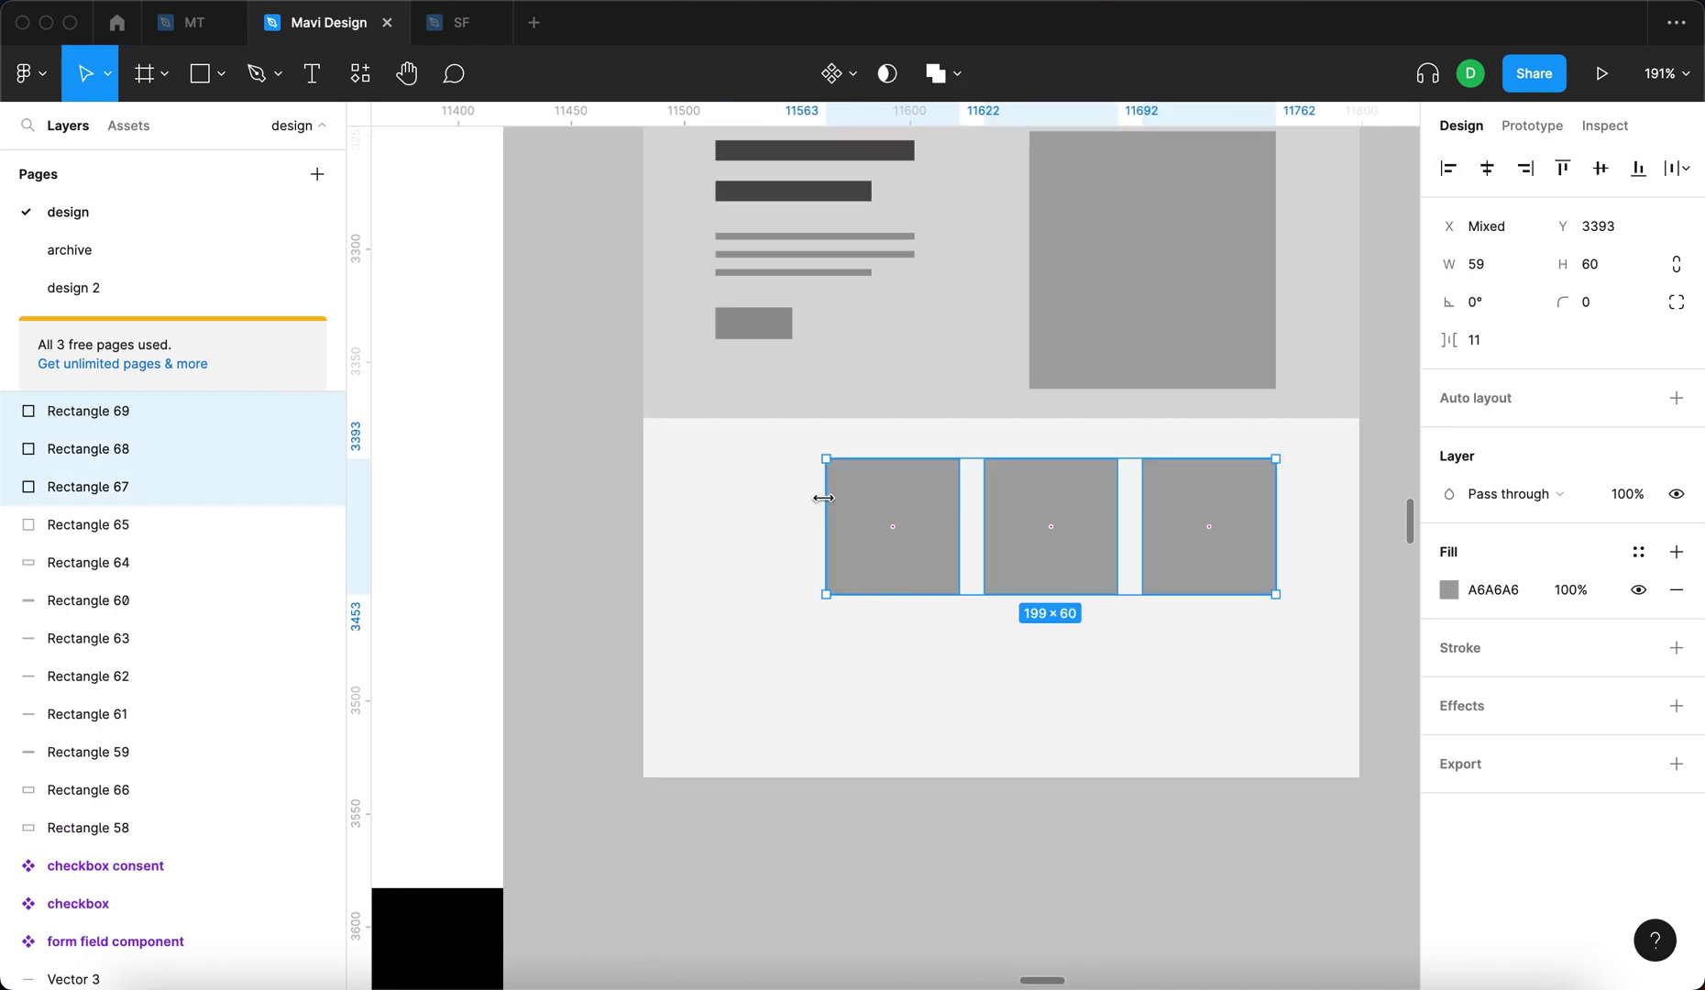
{"action": "left_click_drag", "start_coordinate": [823, 498], "coordinate": [719, 506]}
{"action": "left_click", "coordinate": [587, 403]}
{"action": "scroll", "coordinate": [587, 404], "scroll_direction": "down", "scroll_amount": 3}
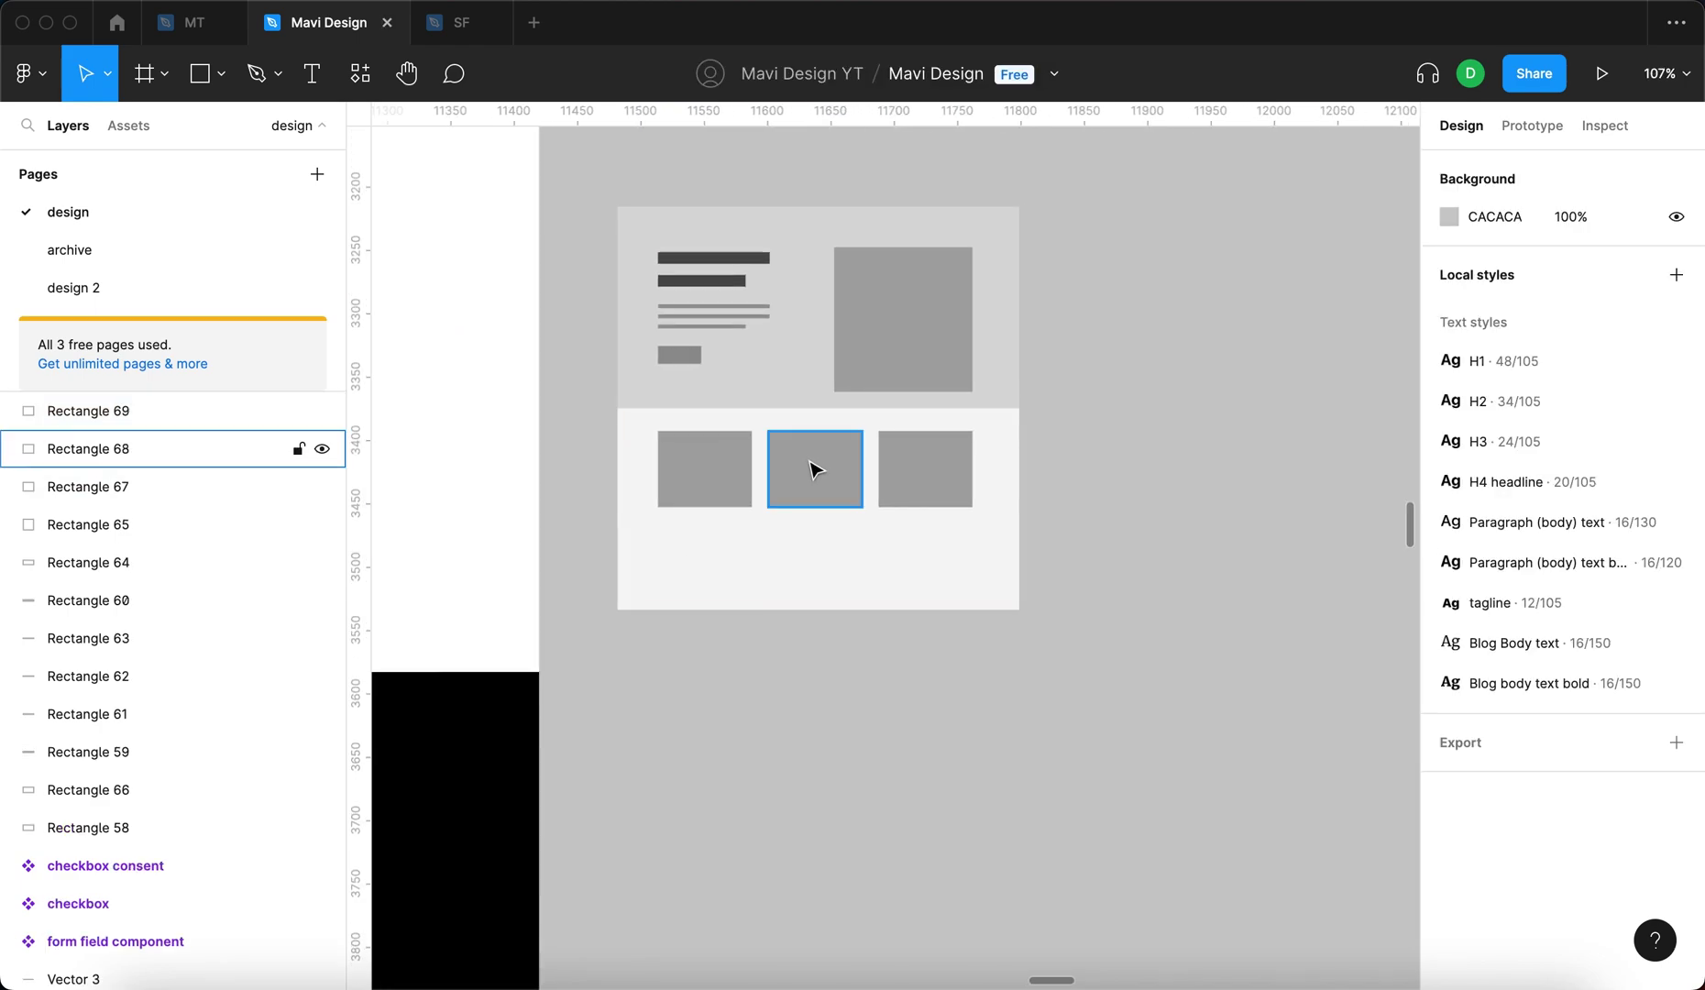
Duplicate the row of three cards twice beneath itself to form an evenly spaced three-by-three grid
{"action": "scroll", "coordinate": [959, 475], "scroll_direction": "up", "scroll_amount": 2}
{"action": "left_click", "coordinate": [1207, 498]}
{"action": "left_click", "coordinate": [1127, 528]}
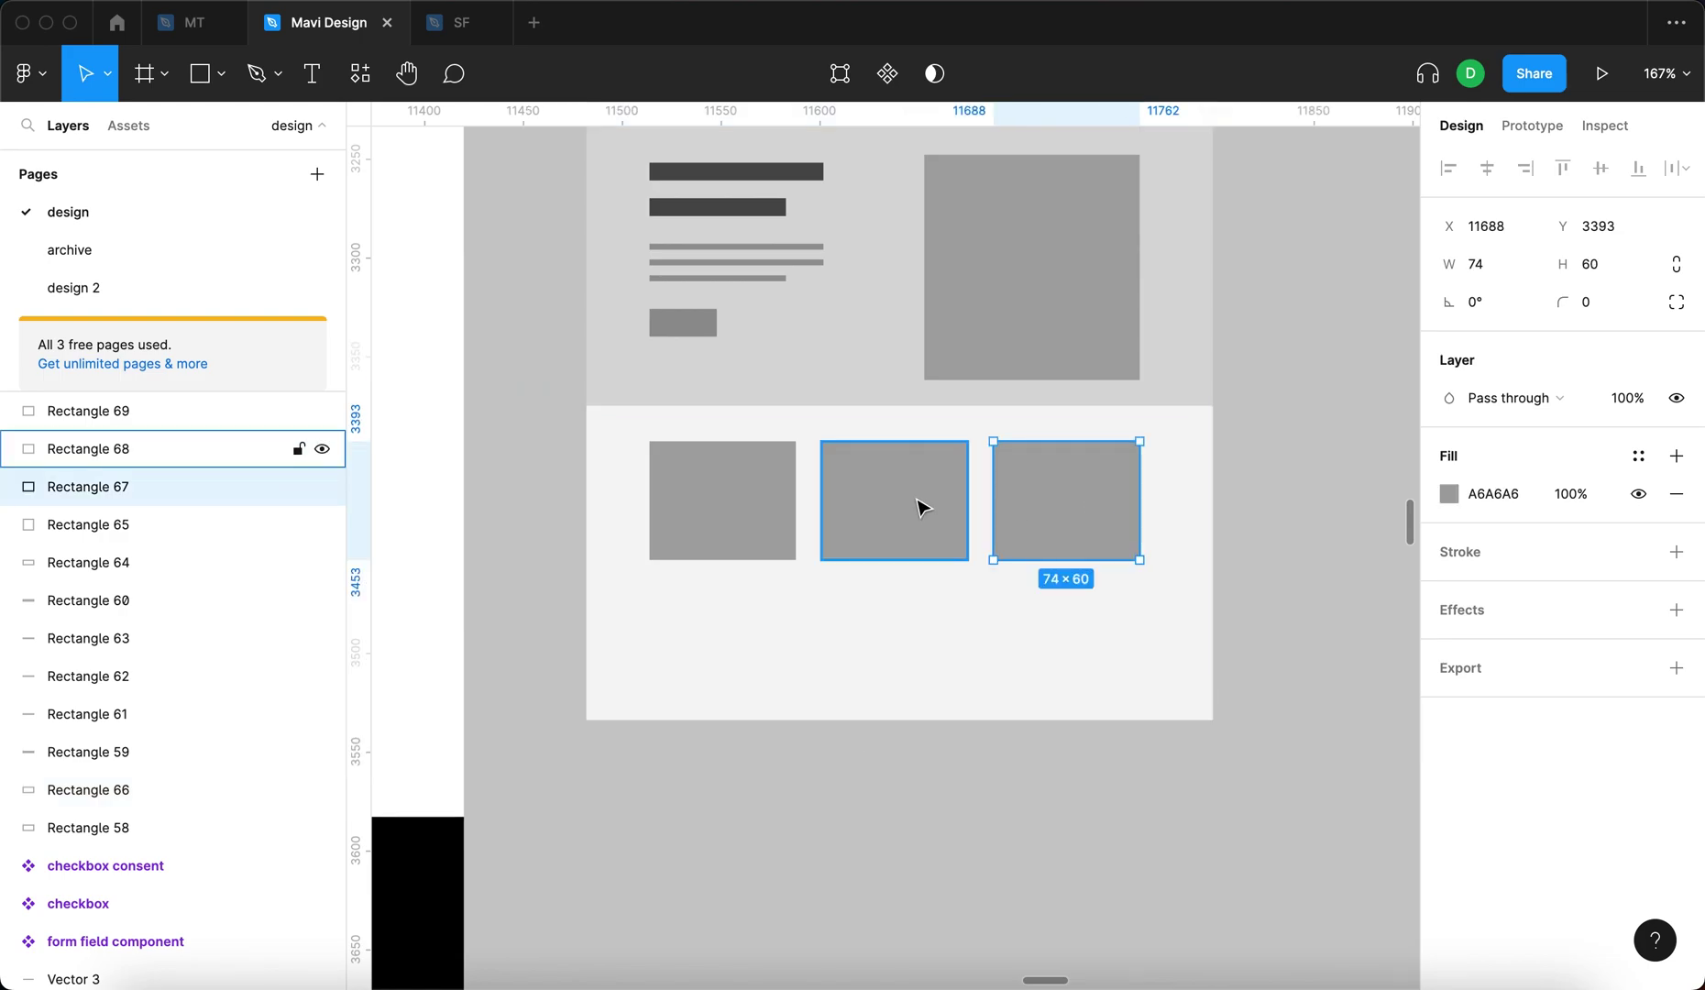
{"action": "left_click", "coordinate": [921, 502], "text": "shift"}
{"action": "left_click", "coordinate": [692, 500], "text": "shift"}
{"action": "left_click_drag", "start_coordinate": [788, 474], "coordinate": [787, 611]}
{"action": "left_click", "coordinate": [733, 642], "text": "shift"}
{"action": "left_click", "coordinate": [734, 642], "text": "shift"}
{"action": "left_click_drag", "start_coordinate": [917, 628], "coordinate": [940, 752]}
{"action": "left_click", "coordinate": [1270, 639]}
{"action": "scroll", "coordinate": [1270, 639], "scroll_direction": "down", "scroll_amount": 5}
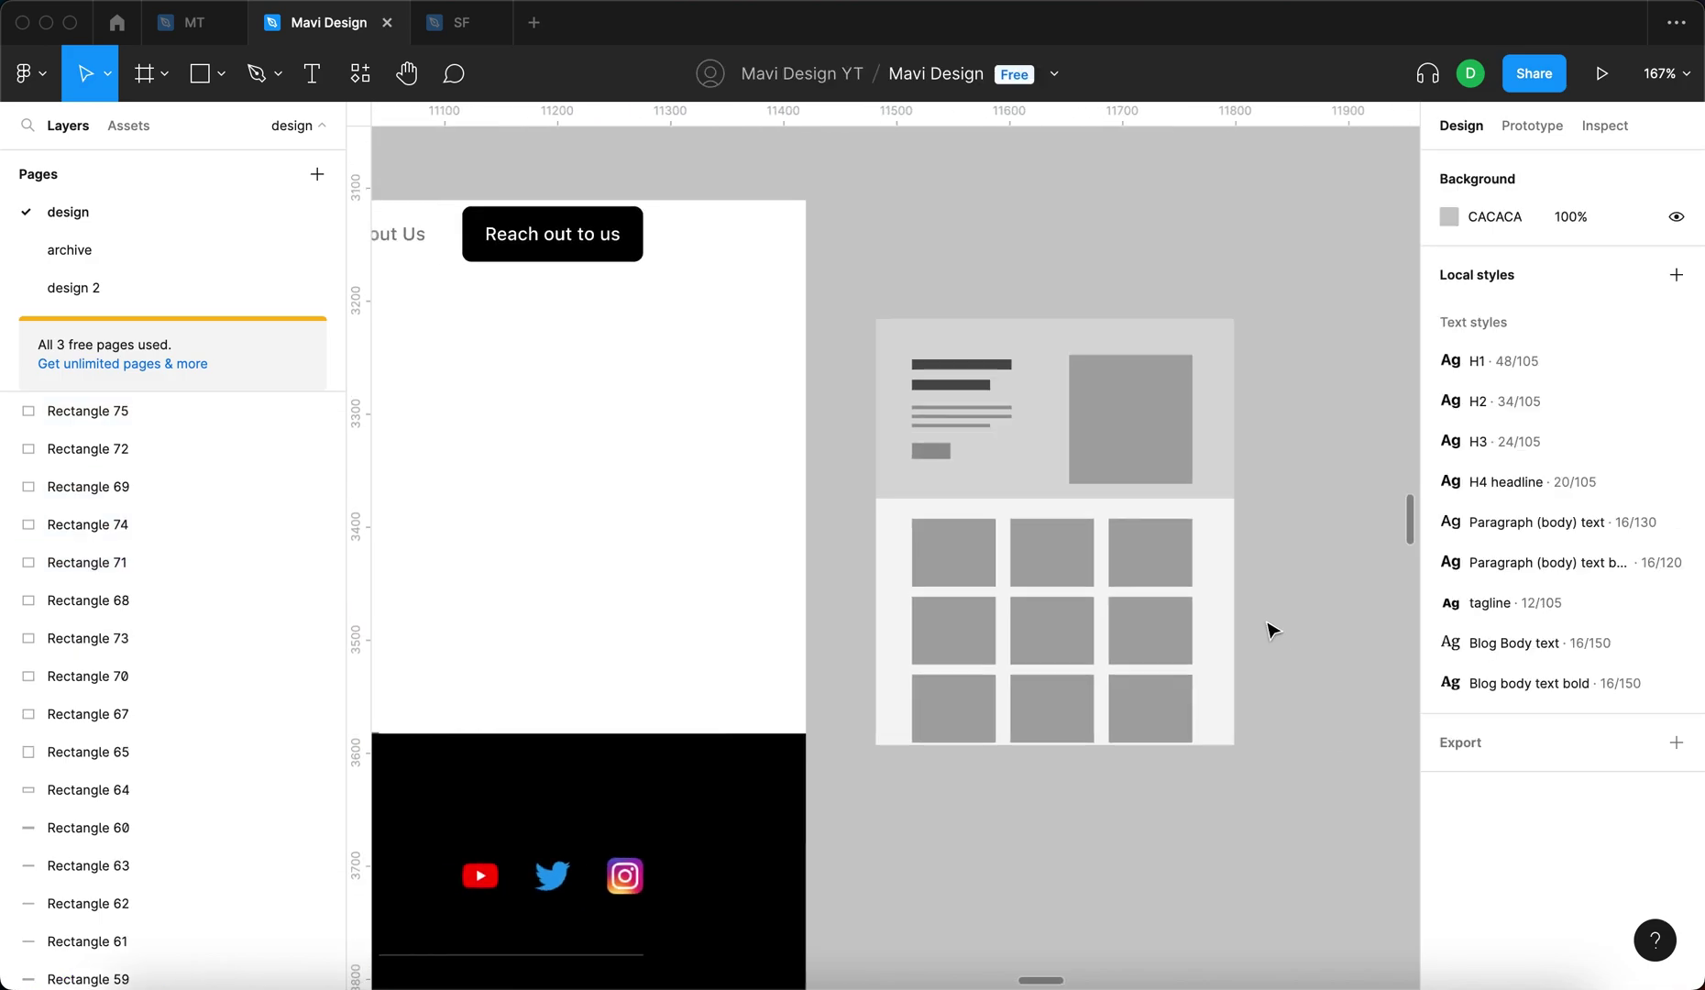
Extend the card section's light background downward to about 317 × 253 so it surrounds the whole grid
{"action": "left_click", "coordinate": [1191, 541]}
{"action": "left_click_drag", "start_coordinate": [1135, 660], "coordinate": [1142, 698]}
{"action": "left_click", "coordinate": [1330, 577]}
Duplicate a dark headline bar to the front over the hero image placeholder's left edge and resize it to about 31 × 21
{"action": "scroll", "coordinate": [1179, 261], "scroll_direction": "up", "scroll_amount": 5}
{"action": "left_click_drag", "start_coordinate": [722, 301], "coordinate": [950, 417]}
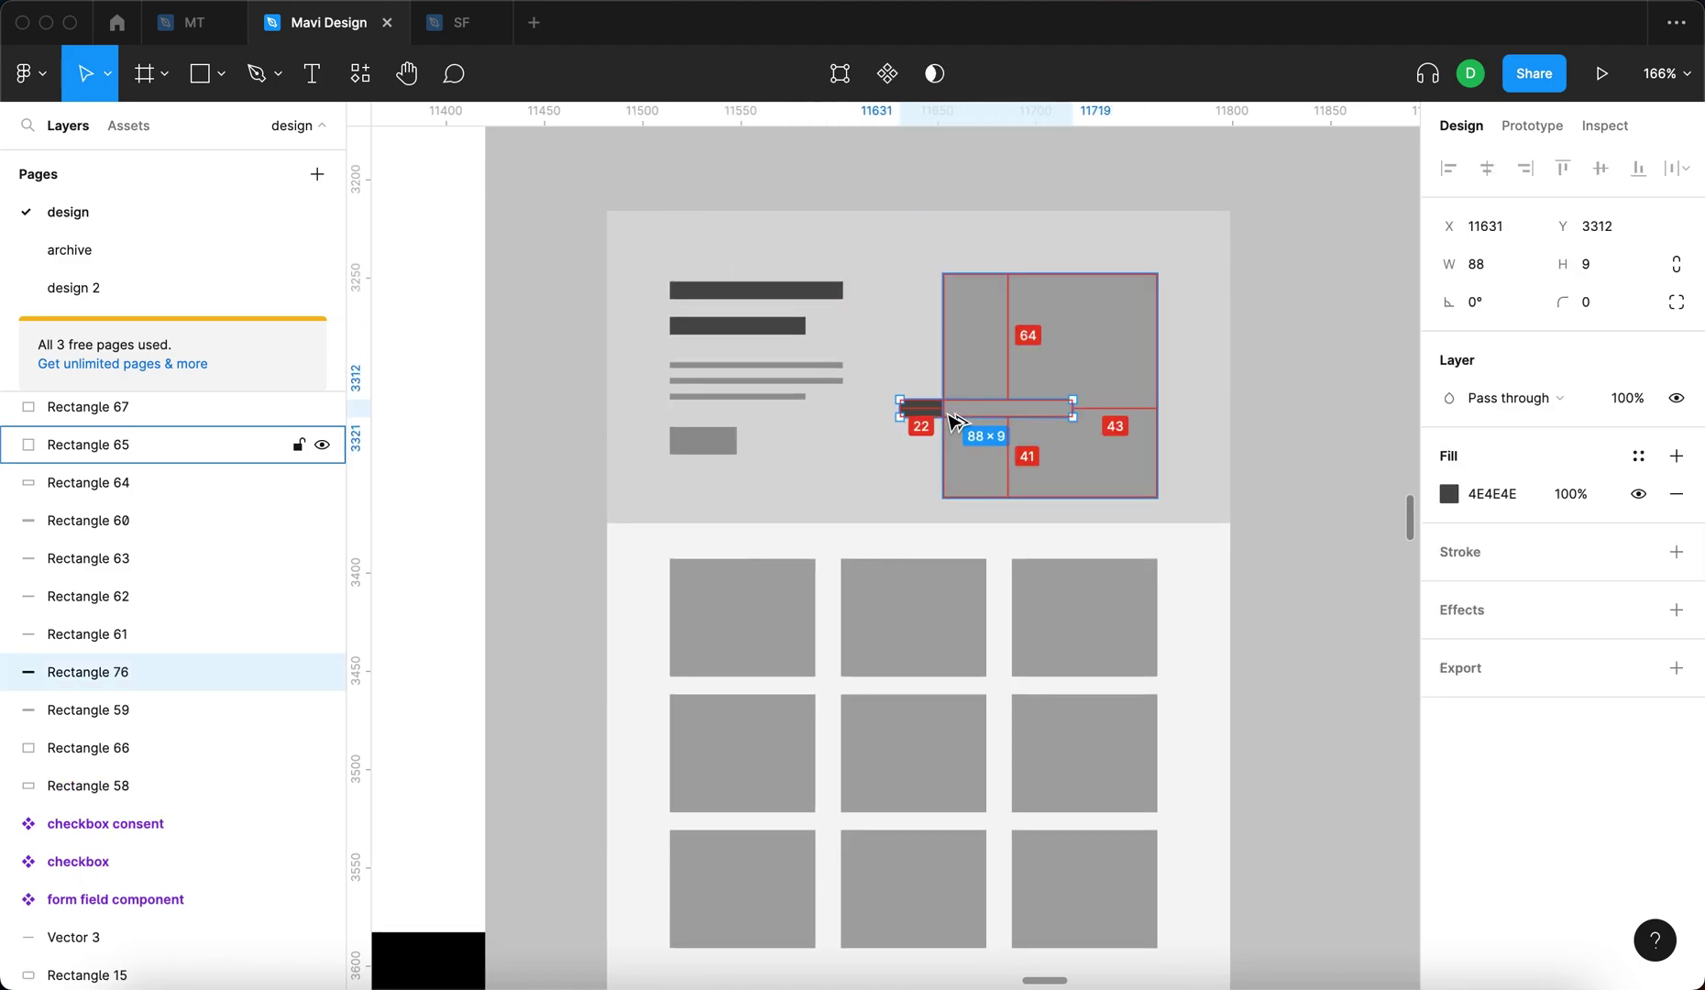
{"action": "key", "text": "alt+super+bracketright"}
{"action": "scroll", "coordinate": [946, 414], "scroll_direction": "up", "scroll_amount": 7}
{"action": "left_click_drag", "start_coordinate": [1246, 424], "coordinate": [991, 472]}
Set the small overlapping block's fill to the mid-dark grey 6F6F6F
{"action": "left_click", "coordinate": [1568, 495]}
{"action": "left_click", "coordinate": [1451, 500]}
{"action": "left_click_drag", "start_coordinate": [1256, 487], "coordinate": [1121, 558]}
{"action": "left_click", "coordinate": [1400, 376]}
Duplicate the small grey block to the image placeholder's right edge and lower area, resizing the lower copy to about 35 × 18
{"action": "scroll", "coordinate": [1180, 408], "scroll_direction": "down", "scroll_amount": 4}
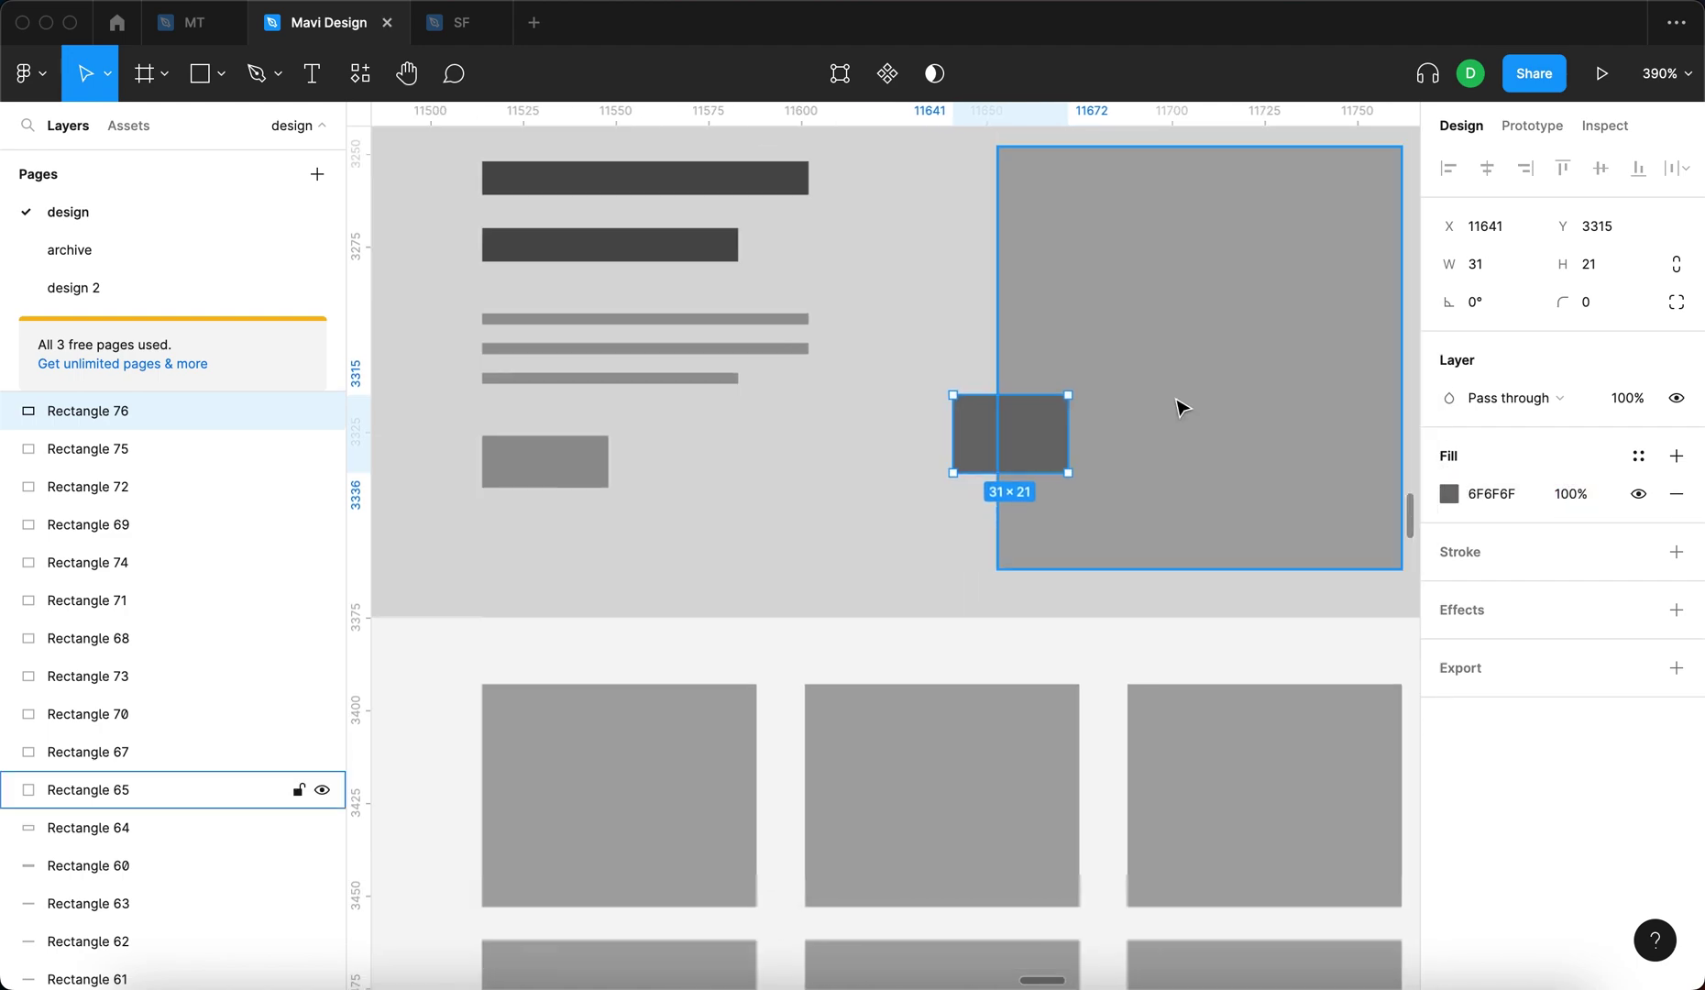
{"action": "left_click_drag", "start_coordinate": [811, 469], "coordinate": [1126, 523]}
{"action": "left_click", "coordinate": [1221, 372]}
{"action": "left_click", "coordinate": [1188, 363]}
{"action": "left_click", "coordinate": [1336, 489]}
{"action": "scroll", "coordinate": [1336, 488], "scroll_direction": "left", "scroll_amount": 3}
{"action": "mouse_move", "coordinate": [1271, 537]}
{"action": "left_mouse_down"}
{"action": "mouse_move", "coordinate": [1346, 520]}
{"action": "mouse_move", "coordinate": [1250, 552]}
{"action": "left_mouse_up"}
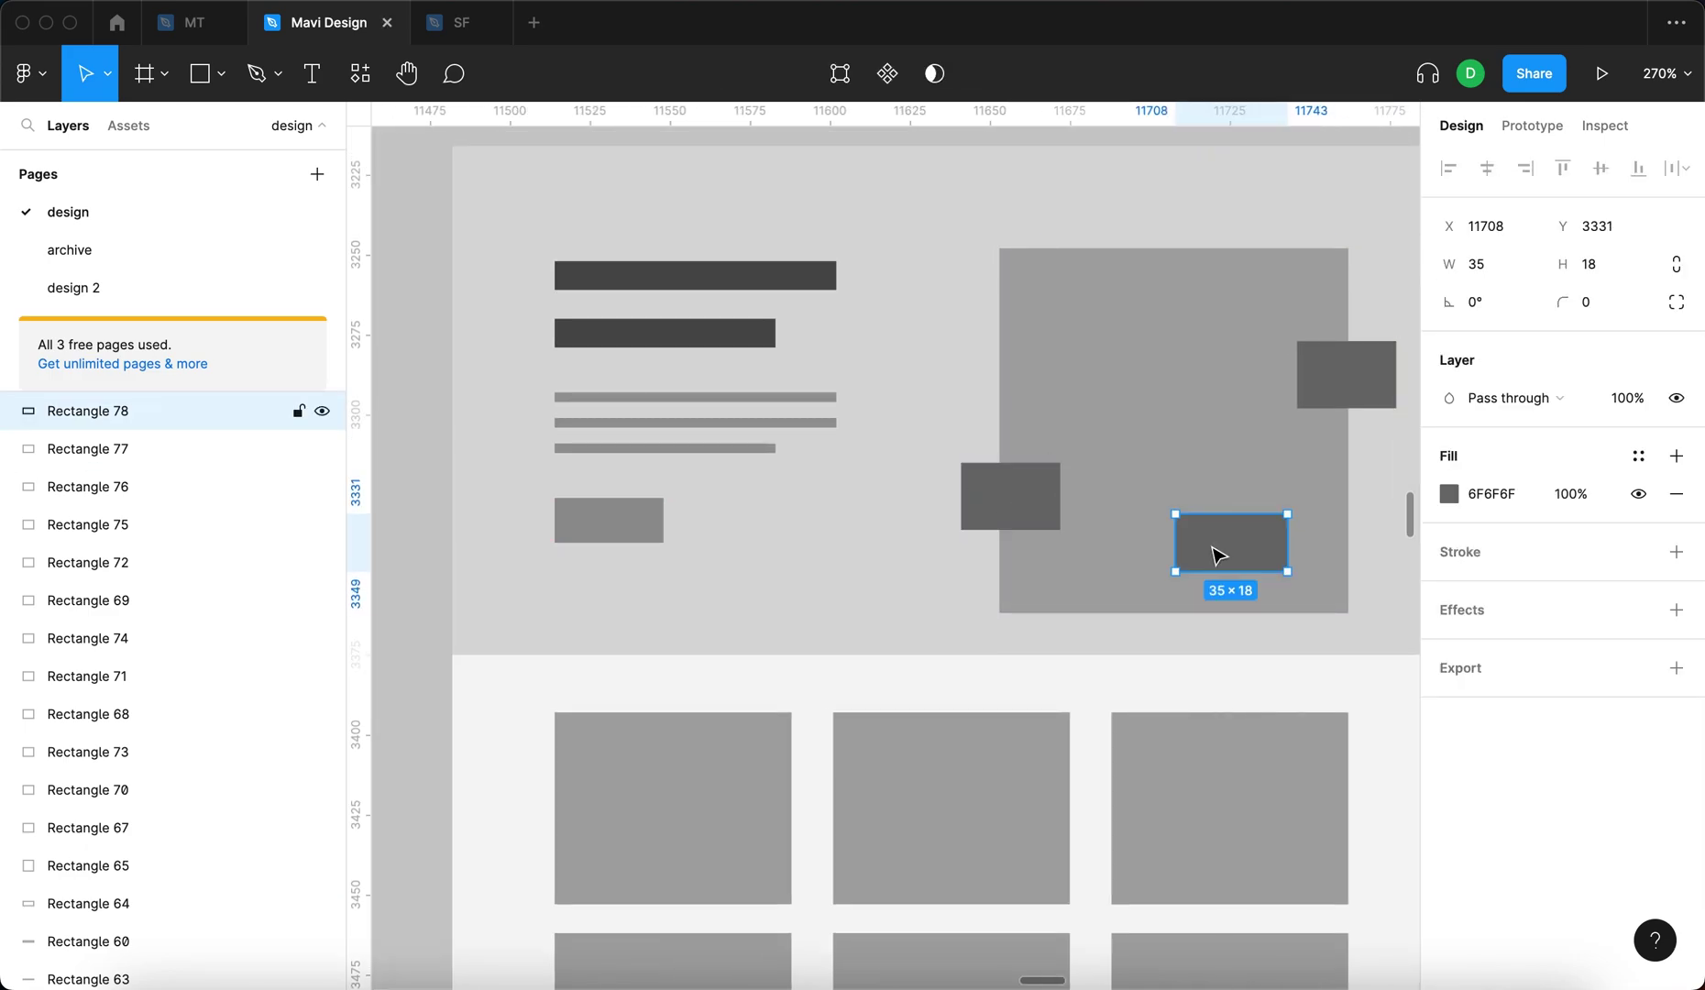
{"action": "scroll", "coordinate": [1228, 547], "scroll_direction": "down", "scroll_amount": 5}
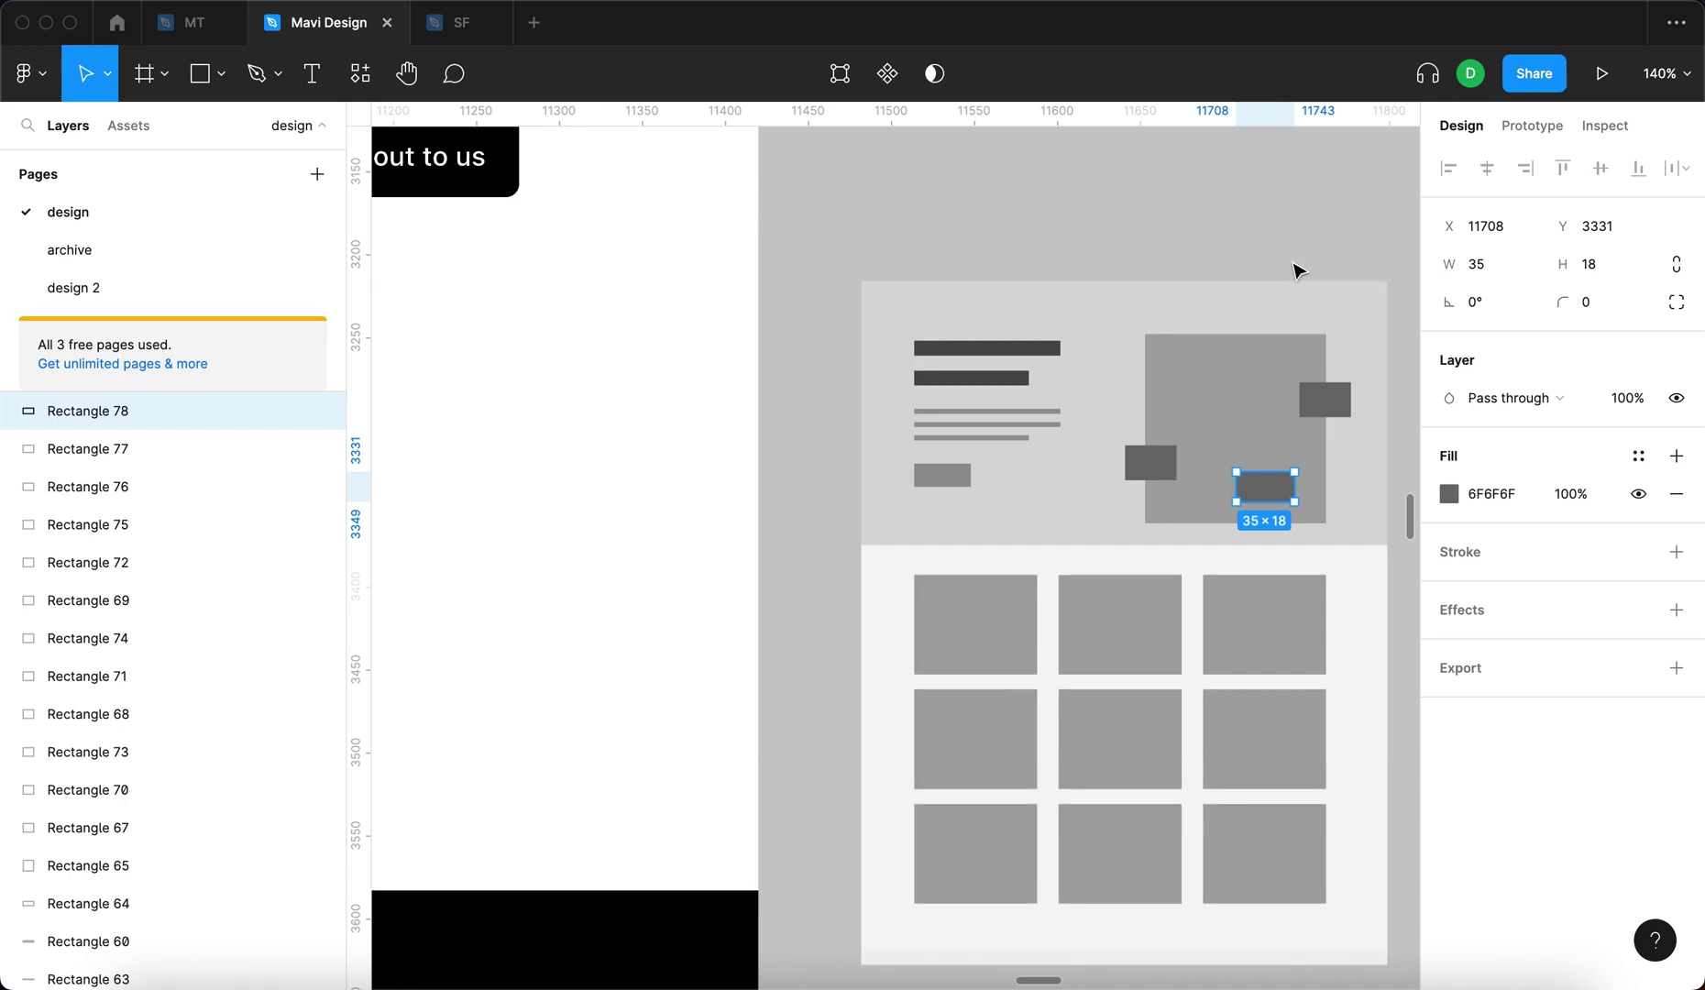
{"action": "left_click", "coordinate": [1291, 260]}
Add the text "On average, our customers see a 30% increase in some measurable metric" above the hero headline and reduce it to size 10
{"action": "scroll", "coordinate": [1288, 270], "scroll_direction": "up", "scroll_amount": 4}
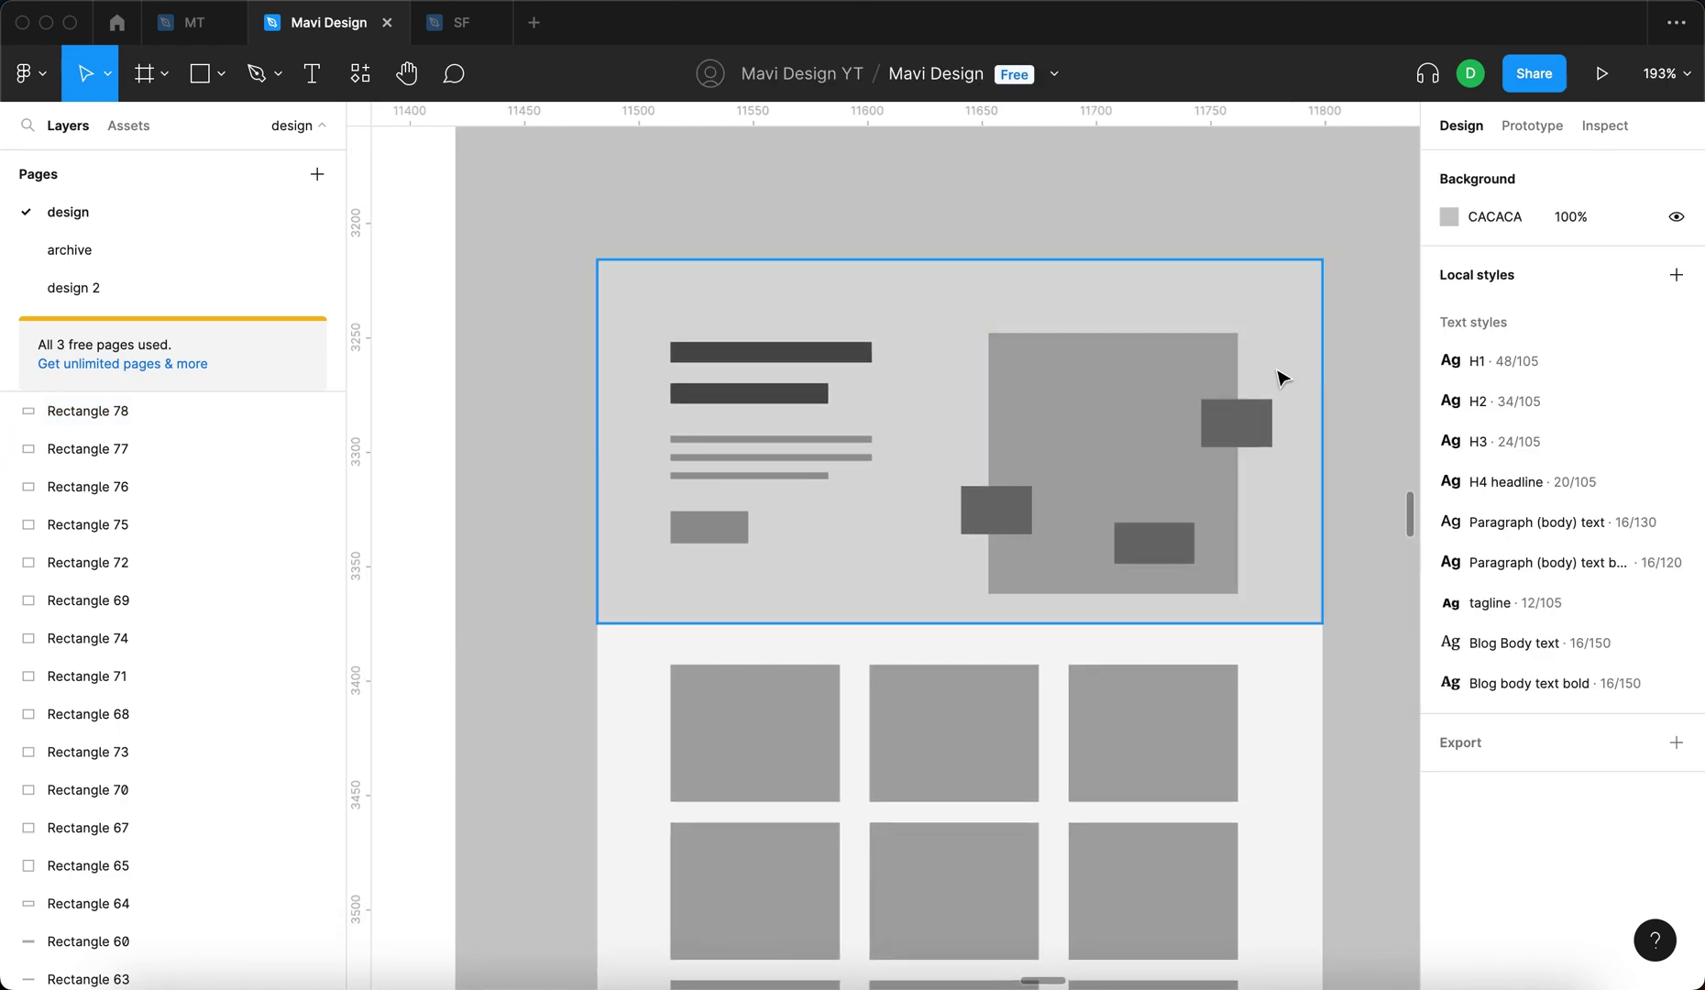
{"action": "scroll", "coordinate": [1381, 649], "scroll_direction": "down", "scroll_amount": 5}
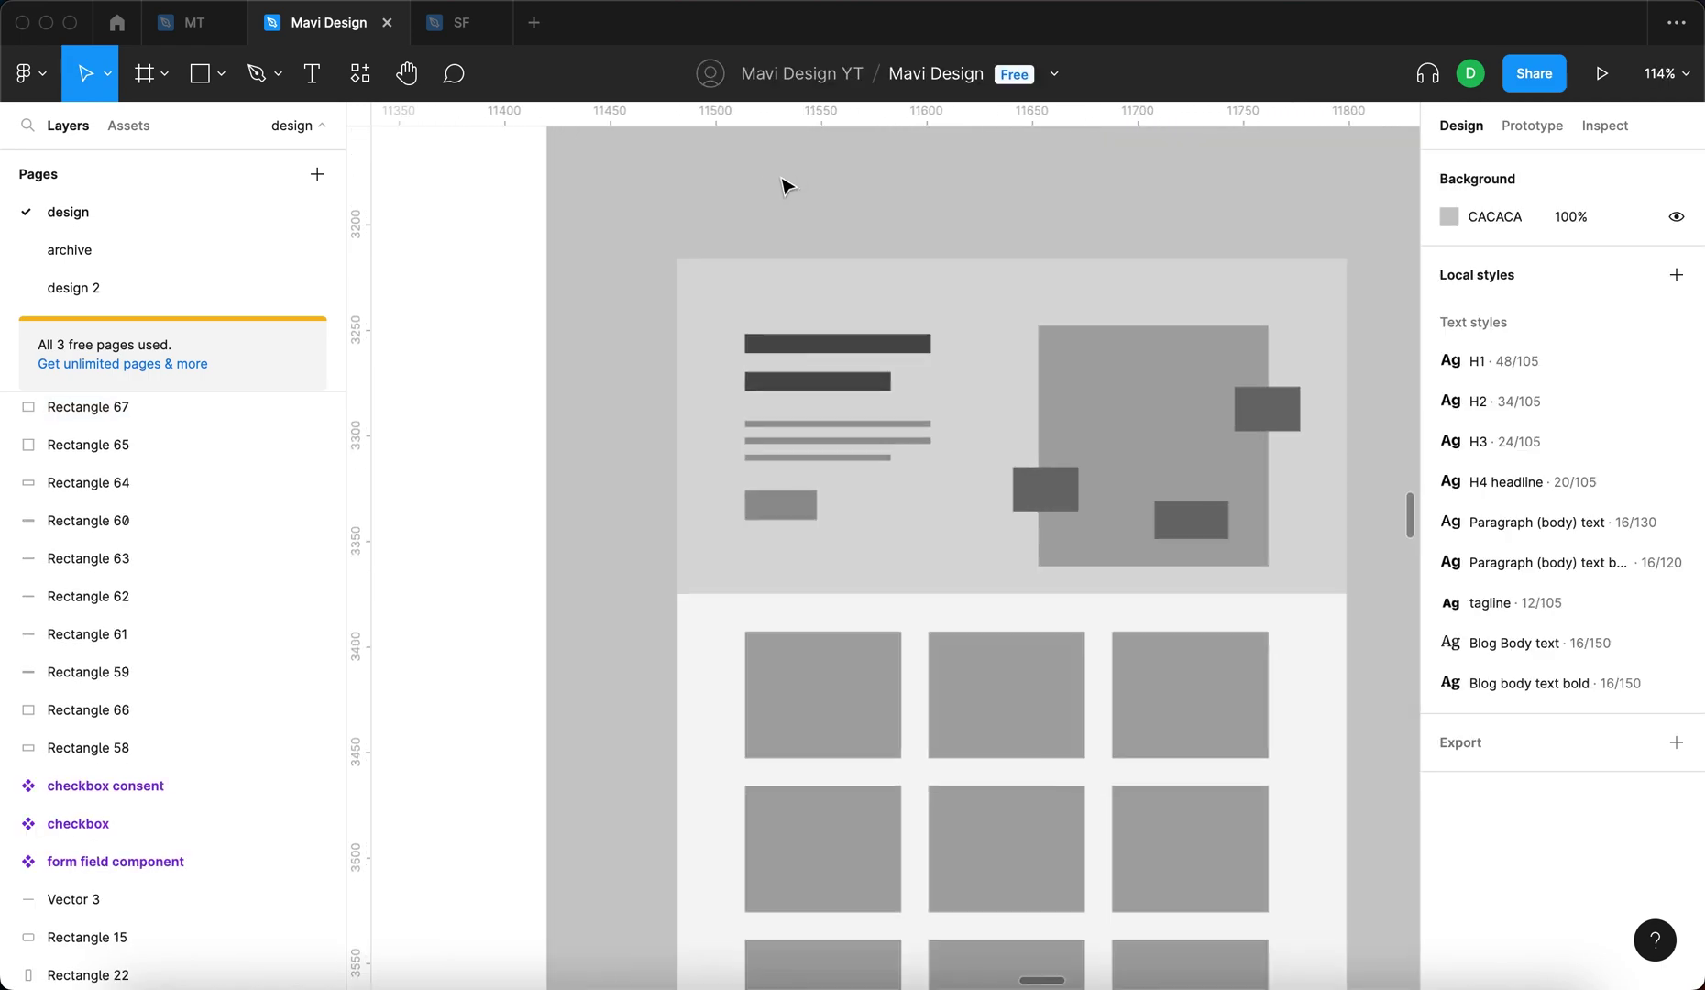
{"action": "scroll", "coordinate": [783, 190], "scroll_direction": "up", "scroll_amount": 5}
{"action": "key", "text": "t"}
{"action": "left_click", "coordinate": [747, 231]}
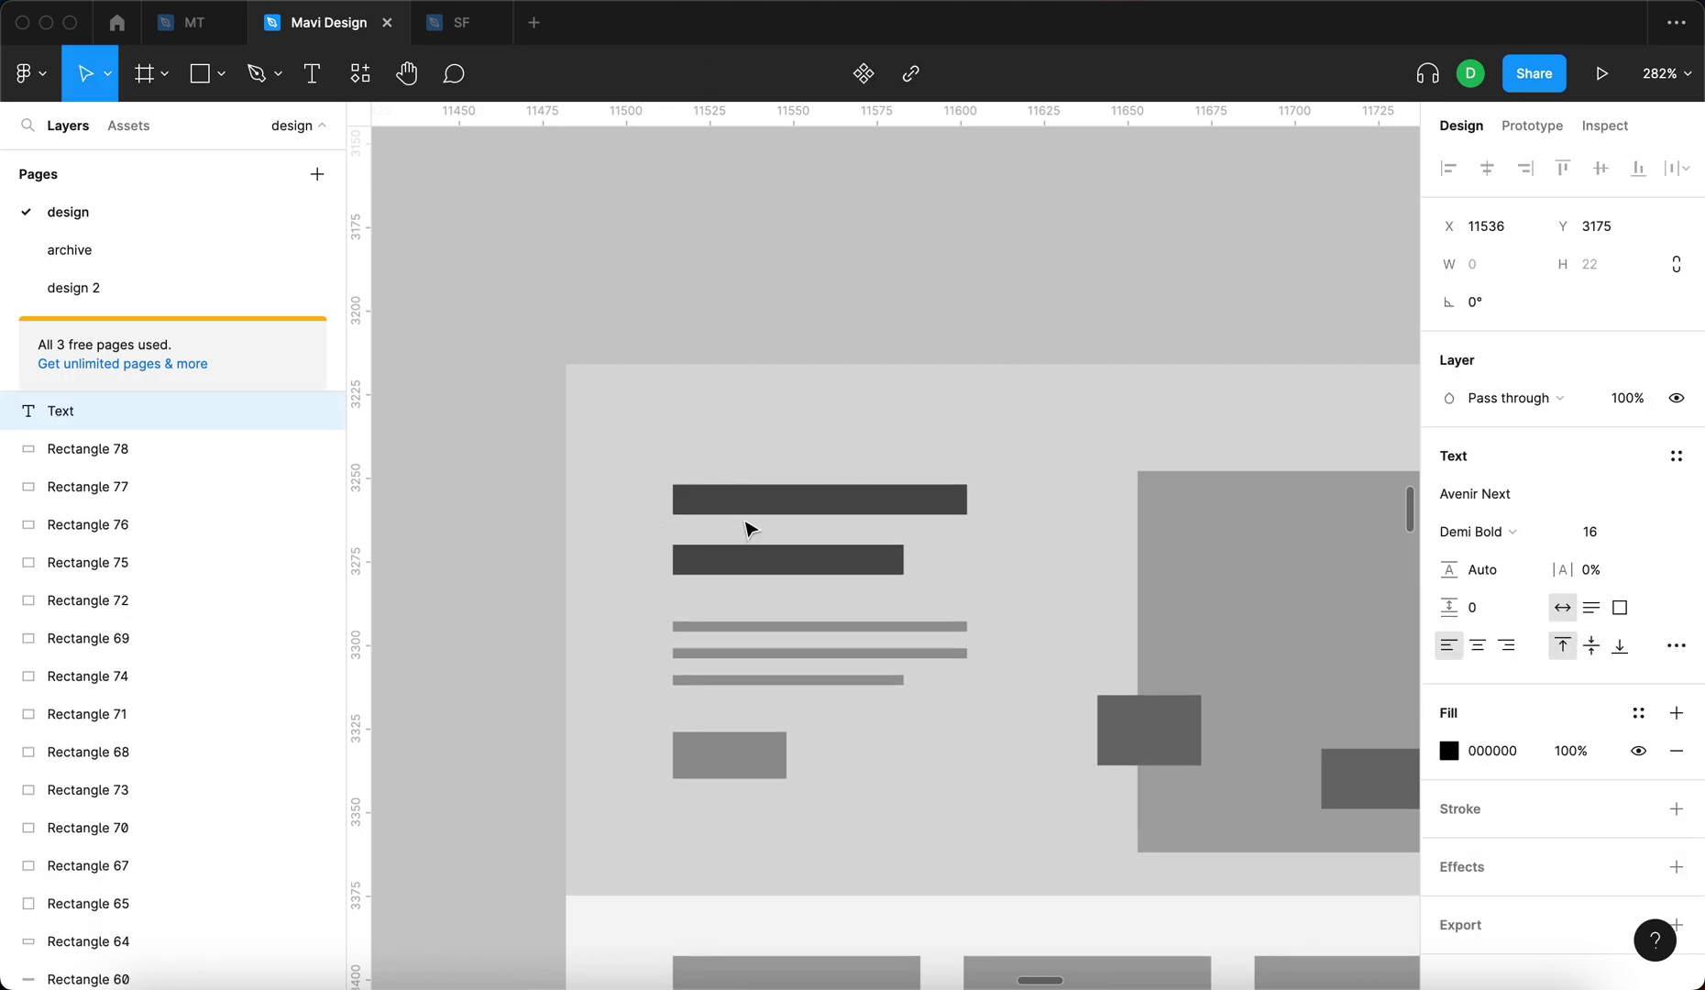
{"action": "type", "text": "On a"}
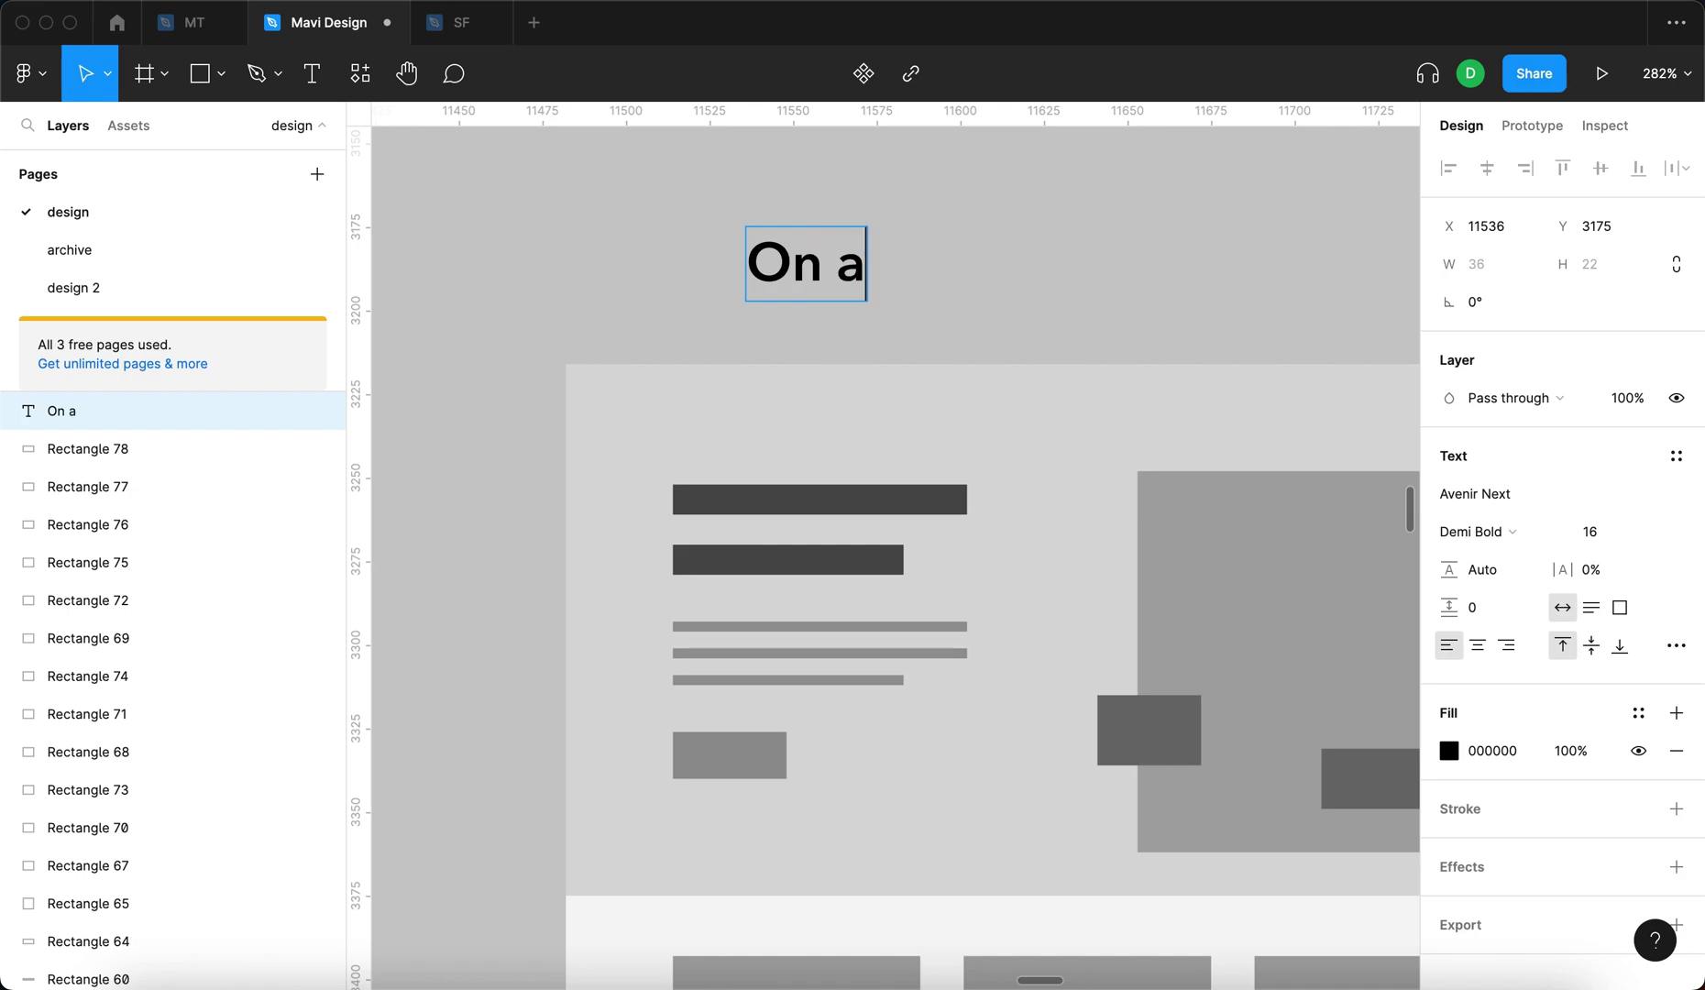
{"action": "type", "text": "verage, our custo"}
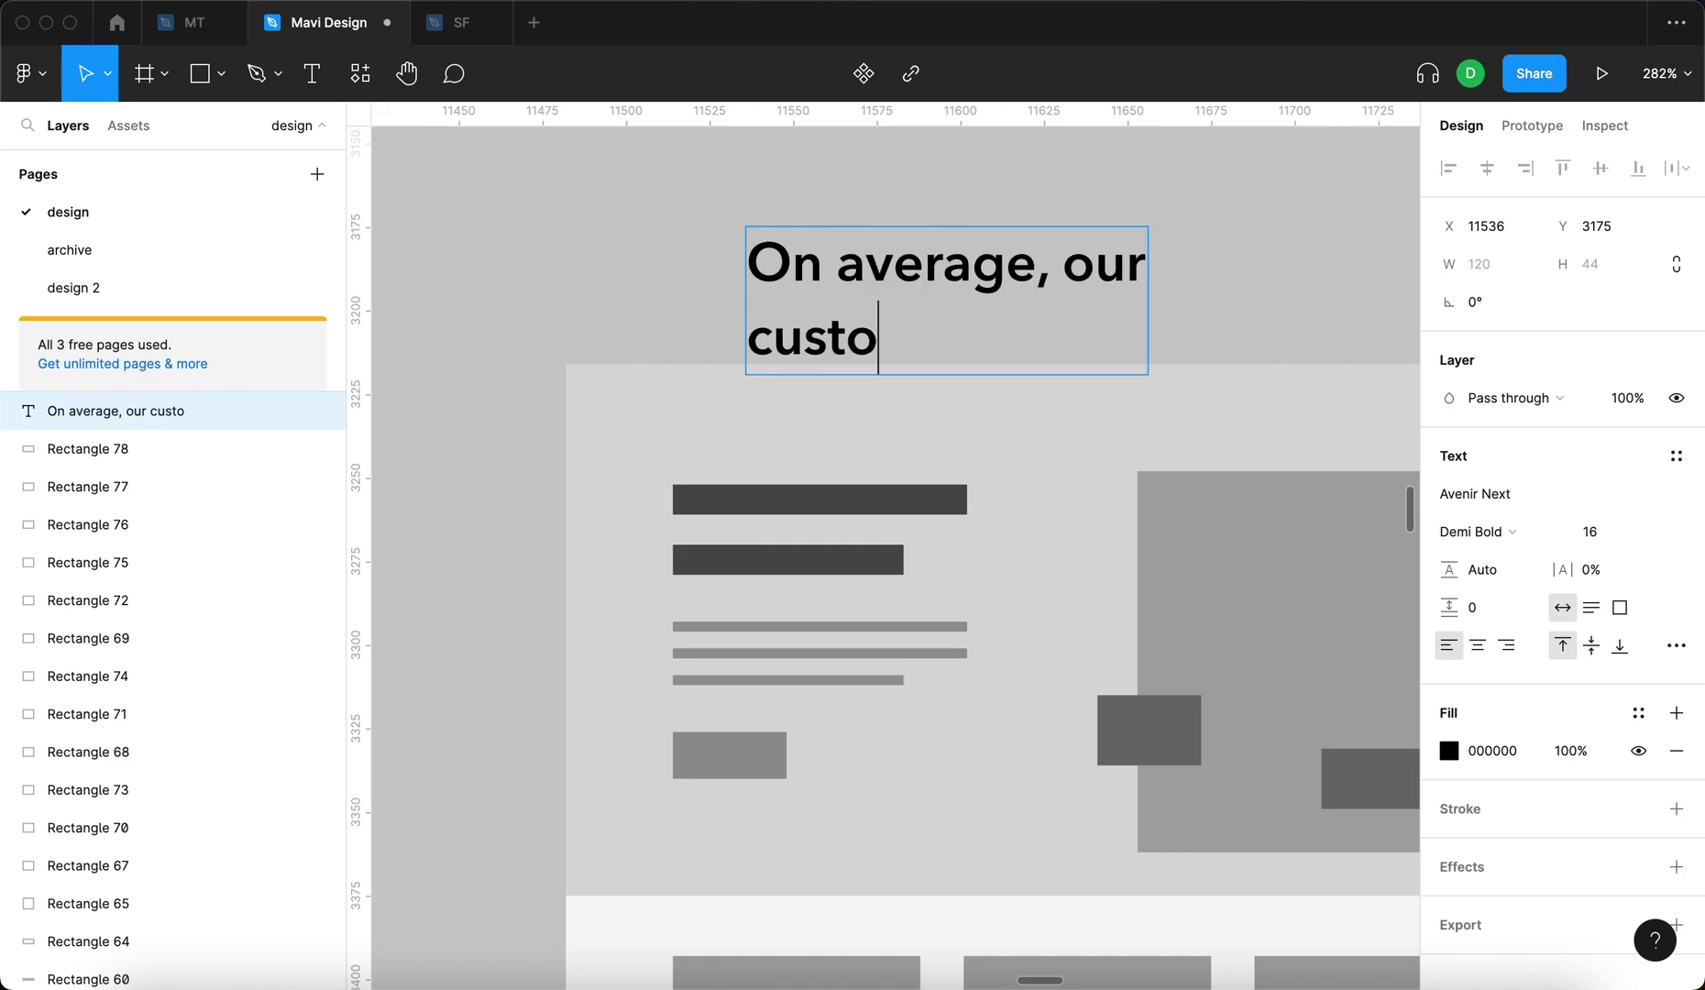
{"action": "type", "text": "mers see a 30%"}
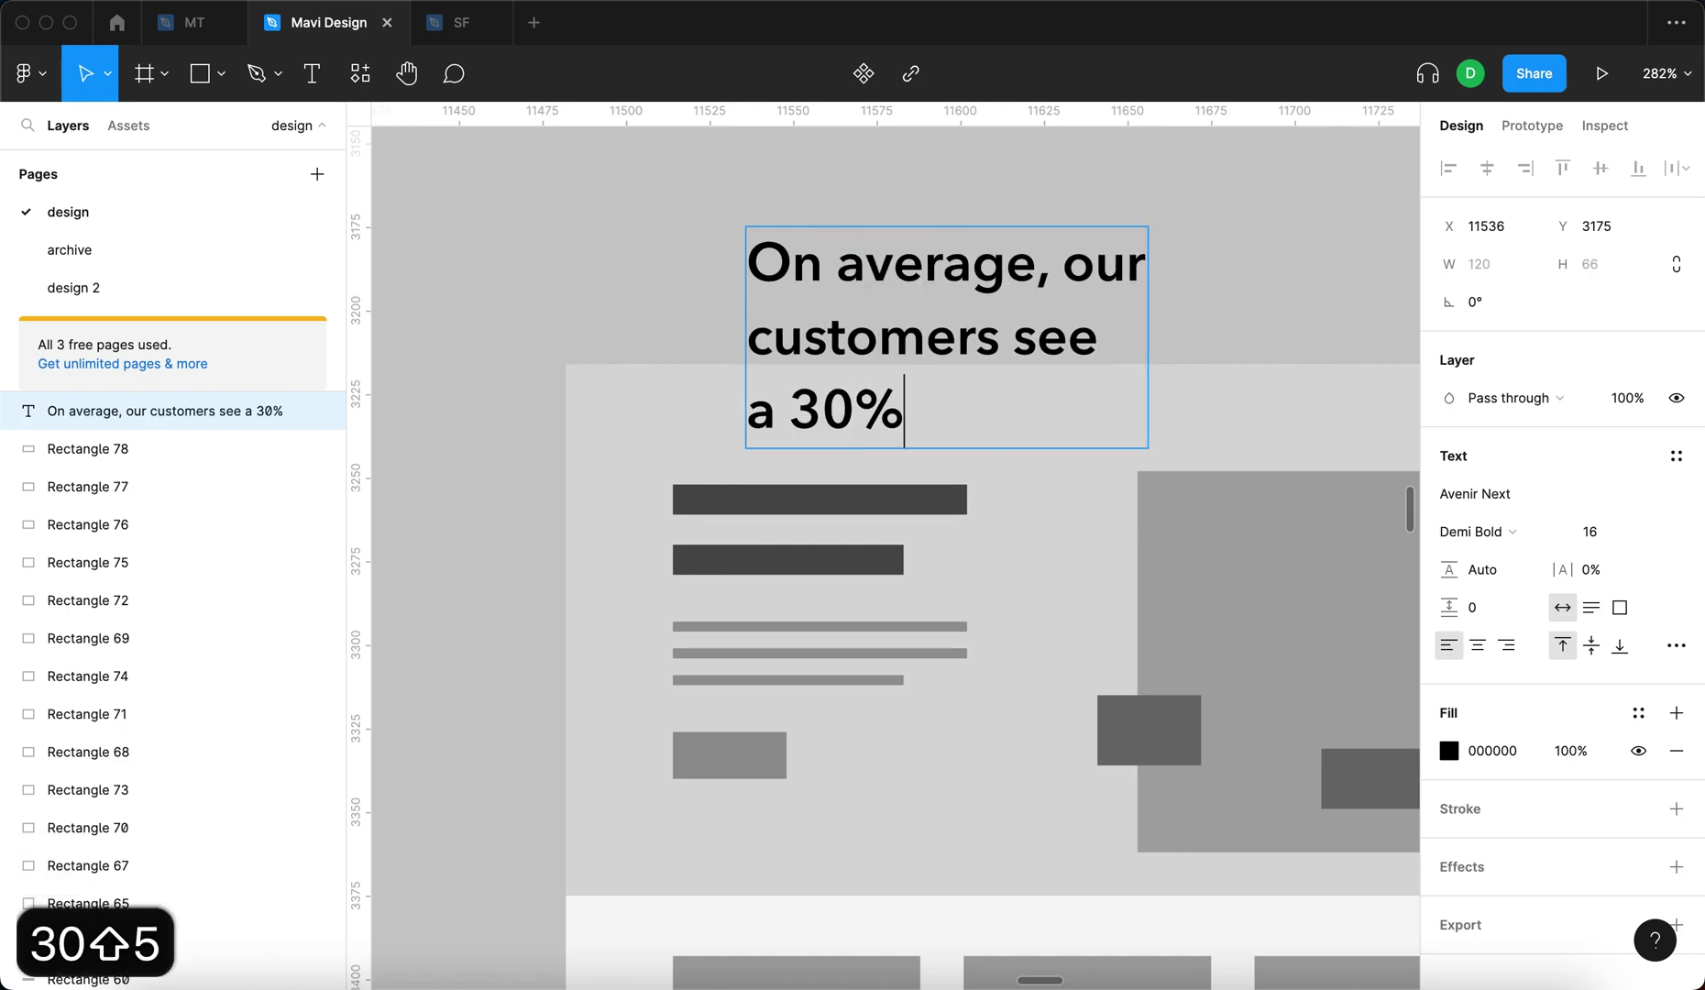
{"action": "type", "text": " increase in some "}
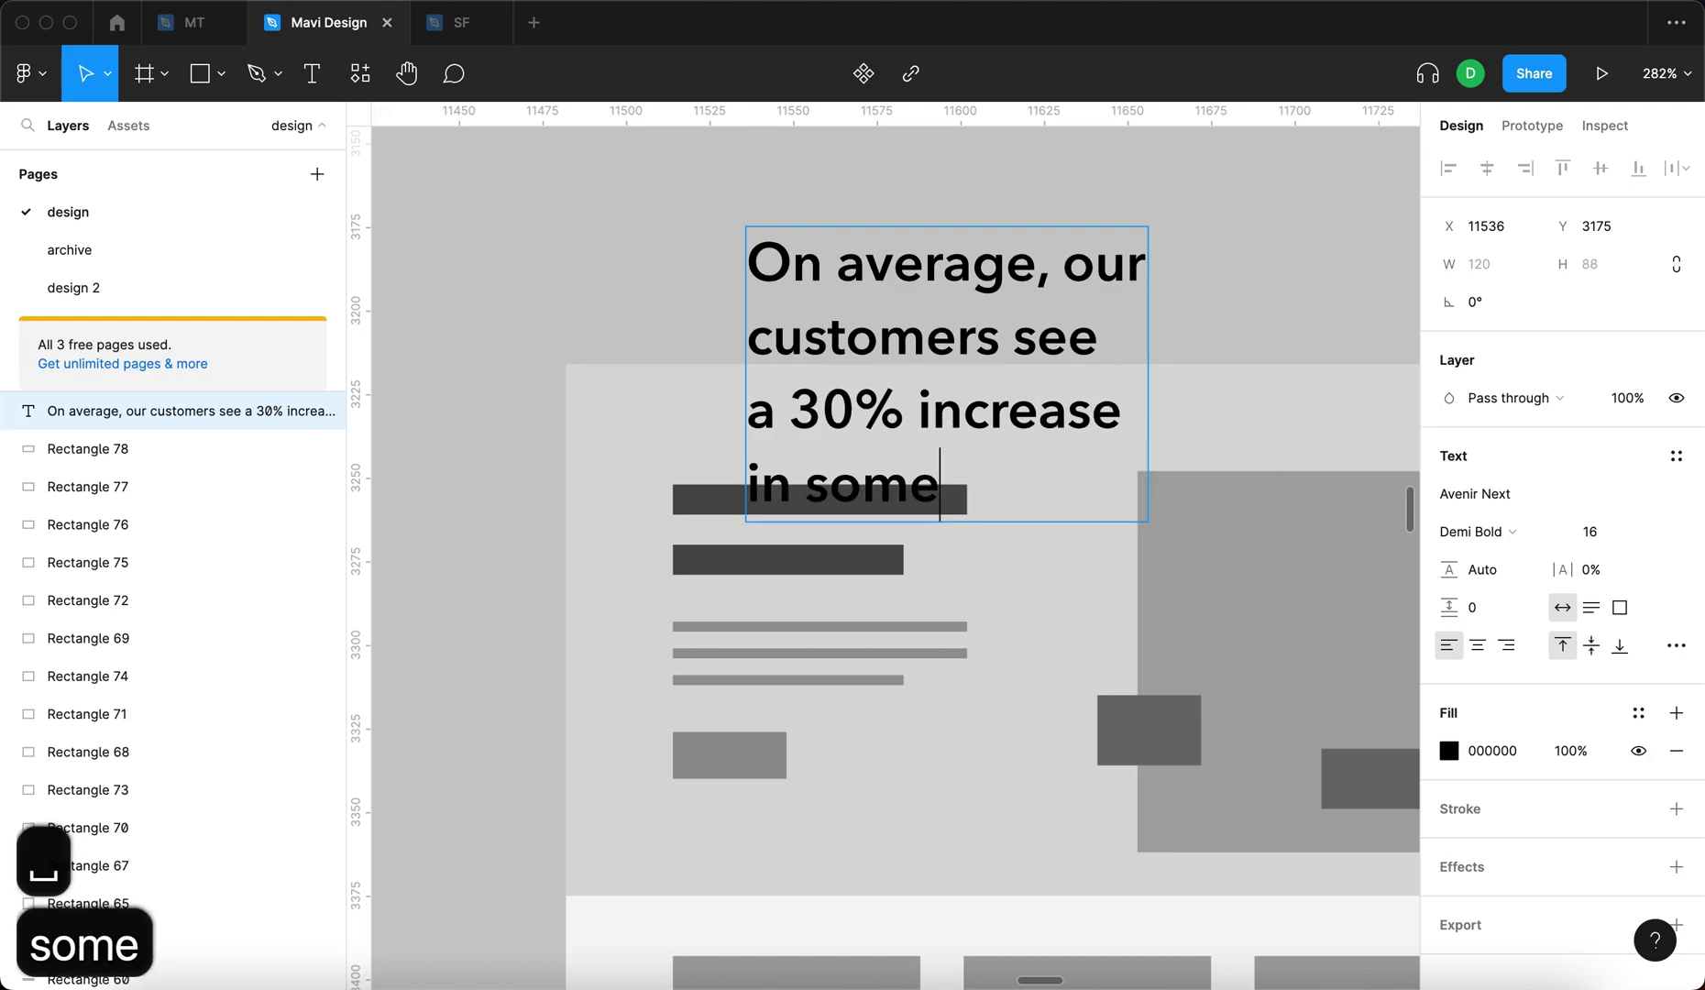
{"action": "type", "text": "measurable metric"}
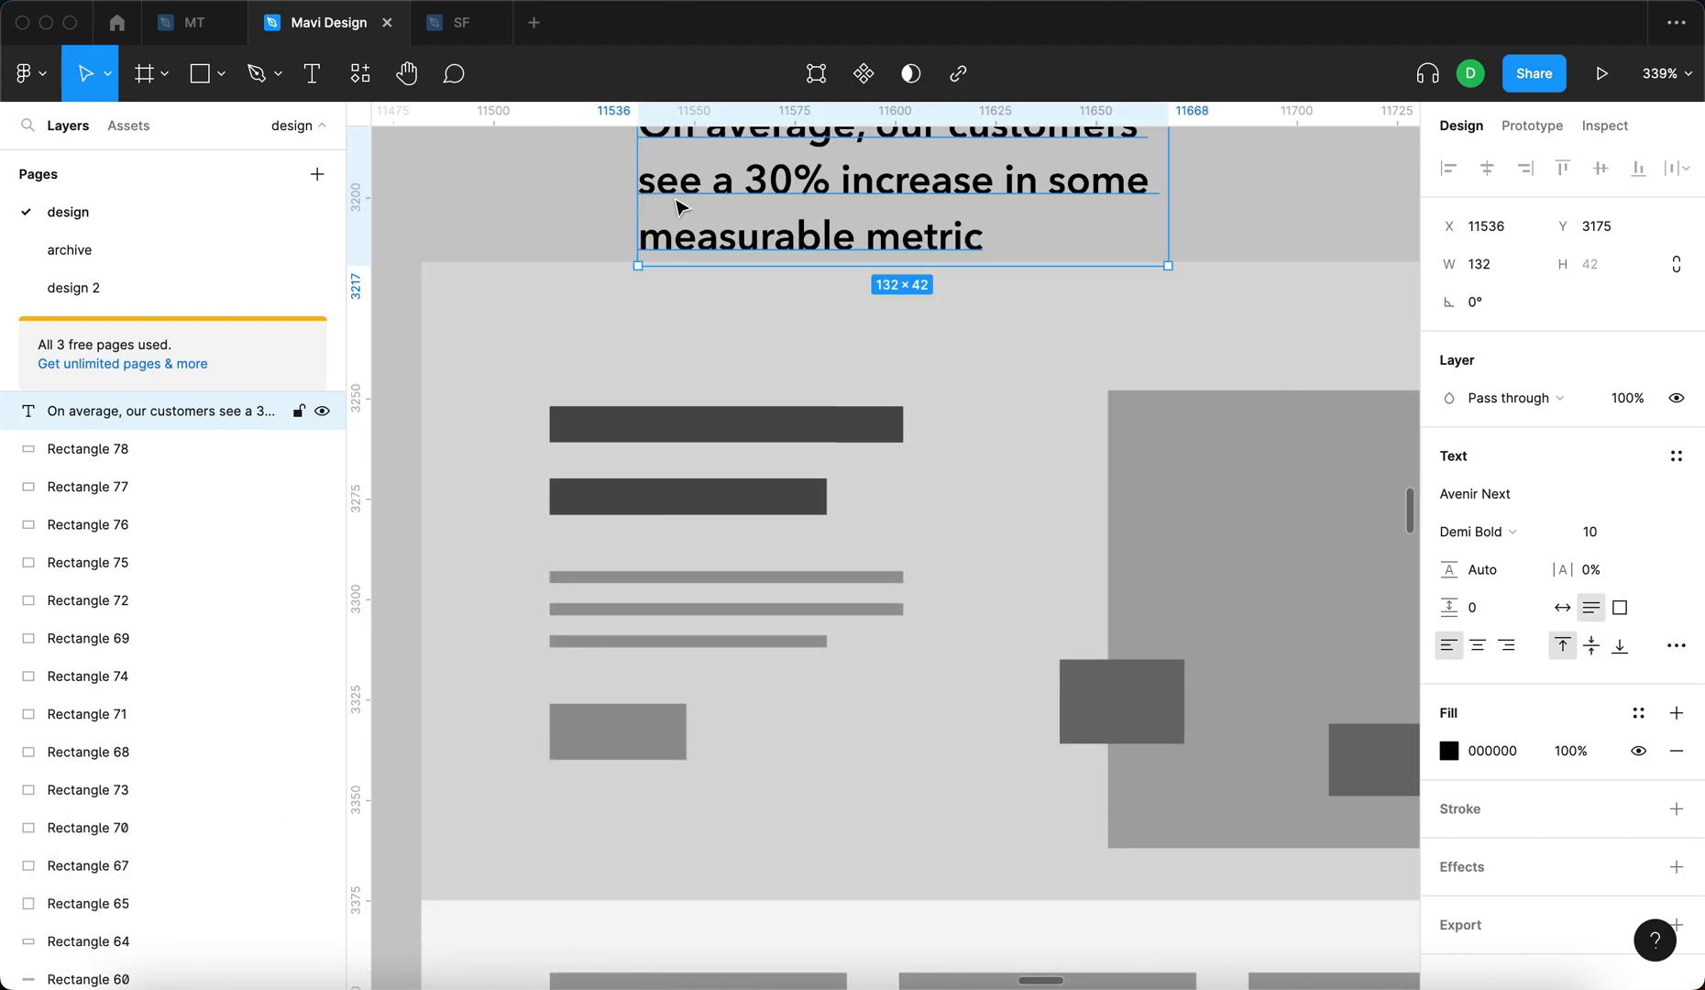
{"action": "left_click_drag", "start_coordinate": [679, 200], "coordinate": [709, 299]}
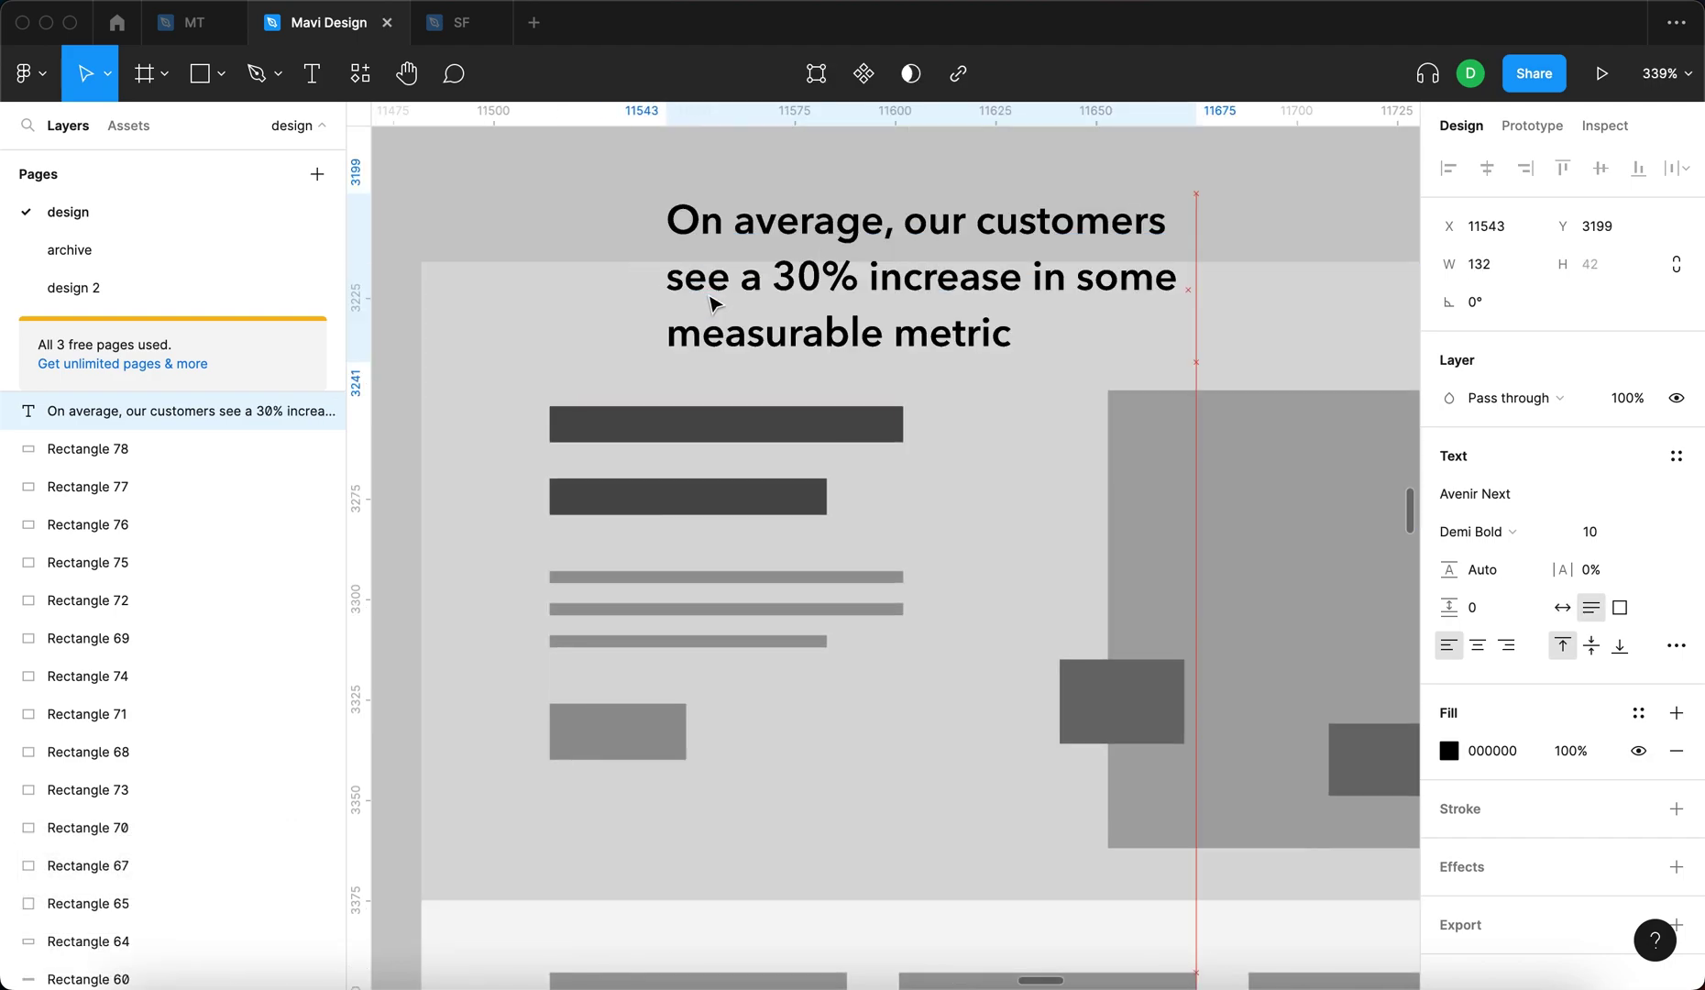
Delete the two dark headline placeholder bars from the hero section
{"action": "left_click", "coordinate": [626, 423]}
{"action": "left_click", "coordinate": [623, 507], "text": "shift"}
{"action": "key", "text": "BackSpace"}
{"action": "key", "text": "BackSpace"}
Scale the headline text down to about 98 wide and place it above the hero's paragraph lines
{"action": "left_click", "coordinate": [843, 280]}
{"action": "key", "text": "k"}
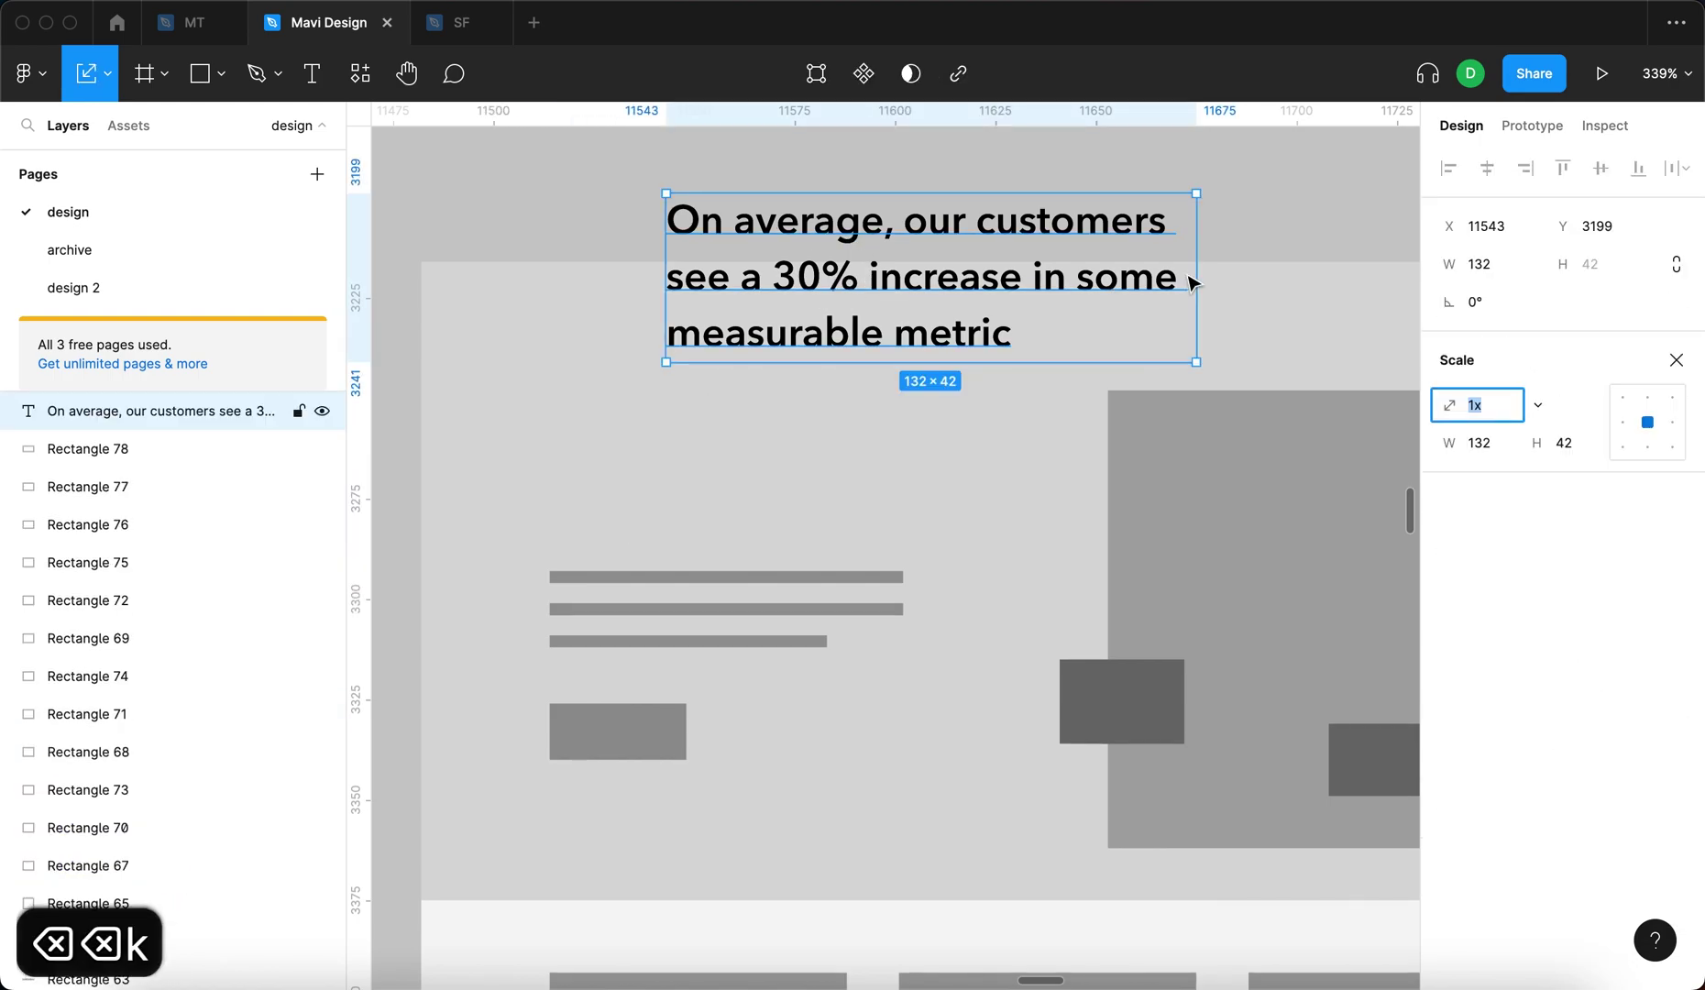
{"action": "left_click_drag", "start_coordinate": [1192, 280], "coordinate": [1059, 285]}
{"action": "left_click_drag", "start_coordinate": [836, 308], "coordinate": [725, 489]}
{"action": "left_click", "coordinate": [755, 189]}
{"action": "scroll", "coordinate": [754, 189], "scroll_direction": "down", "scroll_amount": 5}
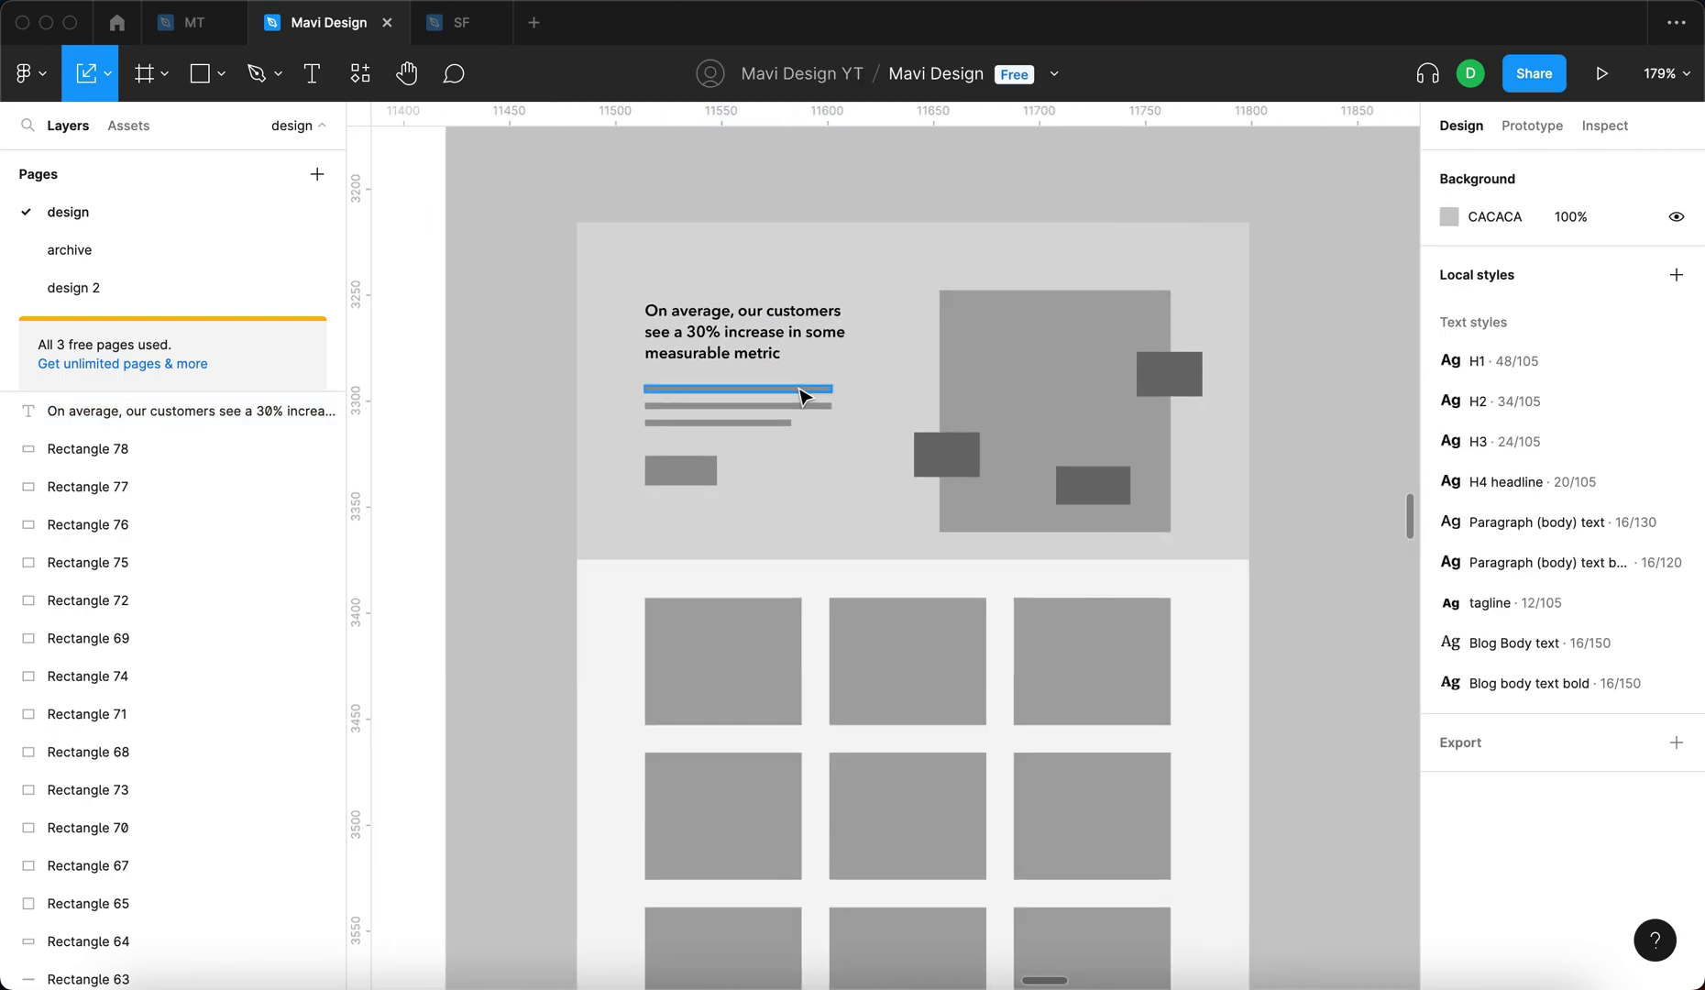
{"action": "scroll", "coordinate": [844, 374], "scroll_direction": "up", "scroll_amount": 5}
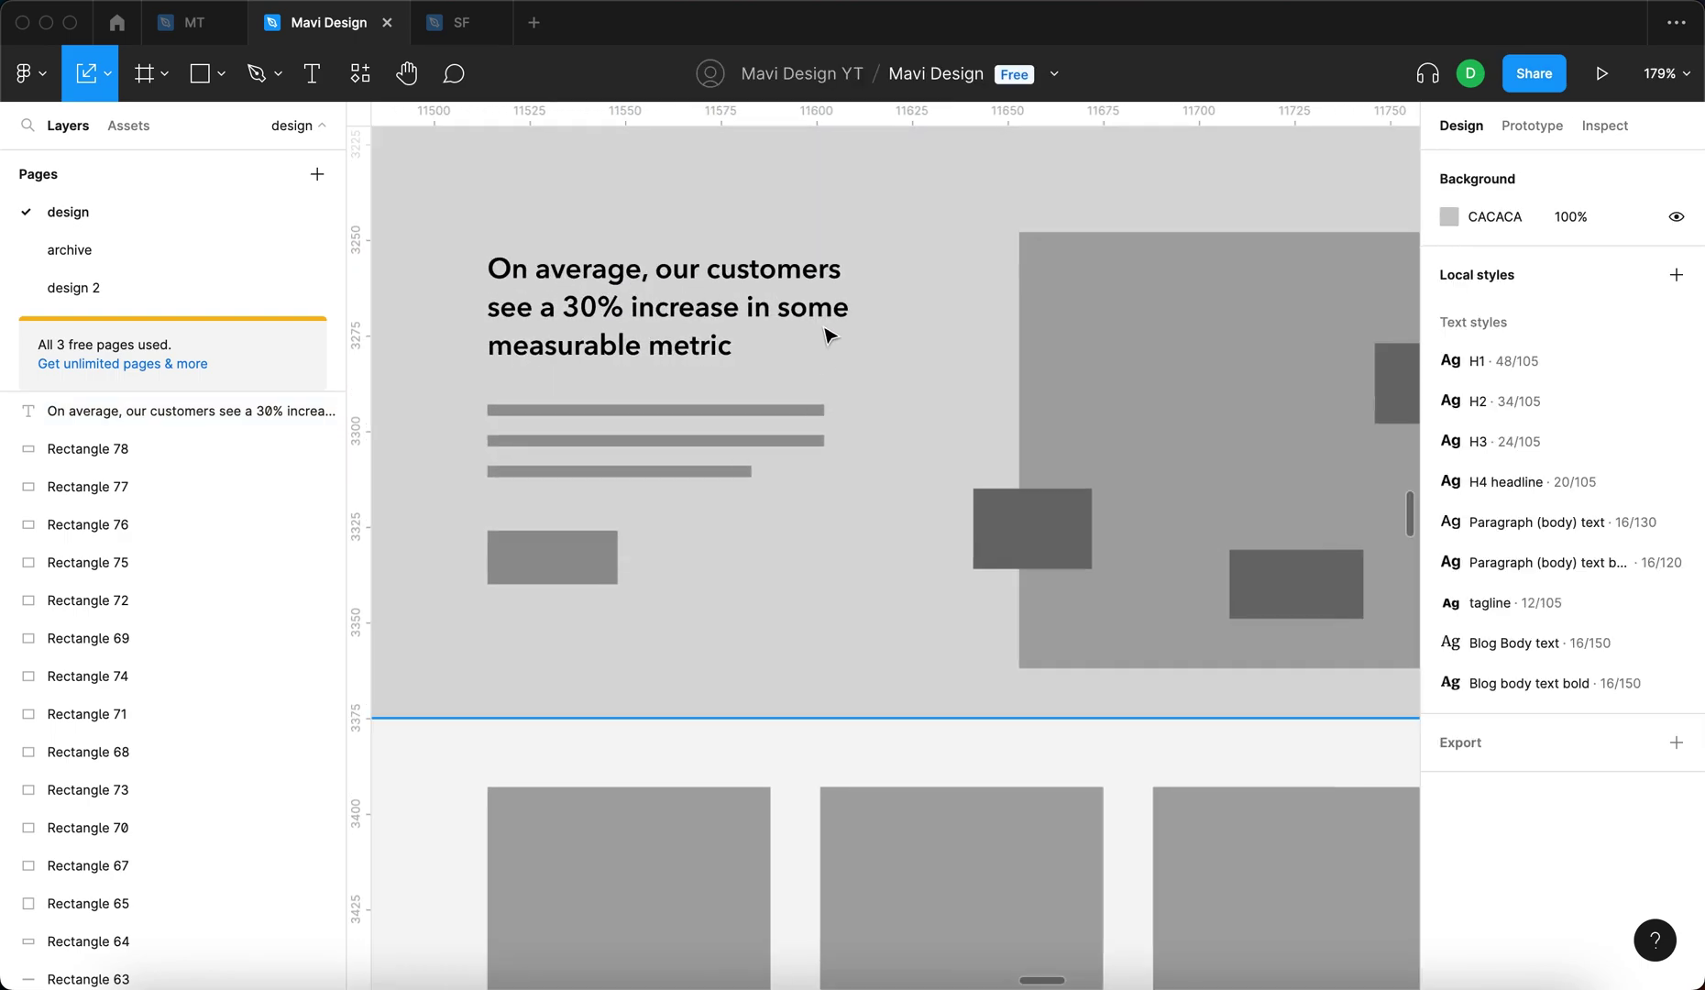
{"action": "scroll", "coordinate": [1287, 575], "scroll_direction": "down", "scroll_amount": 2}
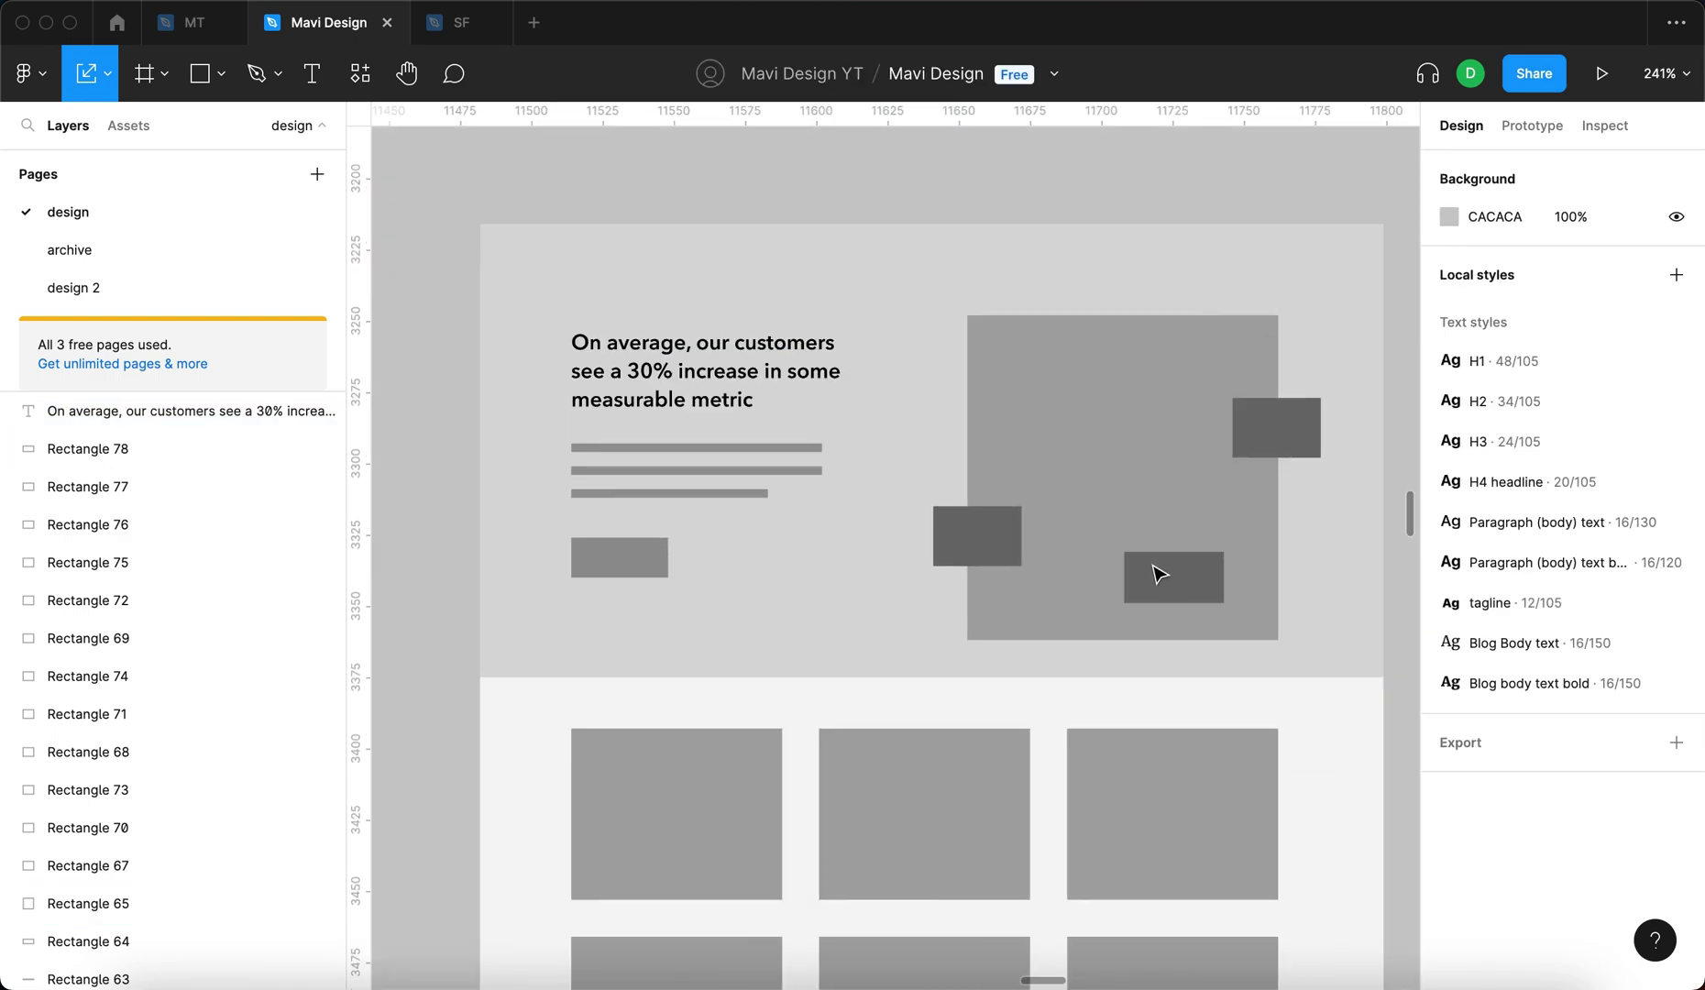
Duplicate the headline text onto the block at the image's left edge, change it to "5%" and centre it there
{"action": "left_click", "coordinate": [651, 360]}
{"action": "left_click_drag", "start_coordinate": [651, 360], "coordinate": [1004, 568]}
{"action": "type", "text": "!"}
{"action": "key", "text": "BackSpace"}
{"action": "type", "text": "5"}
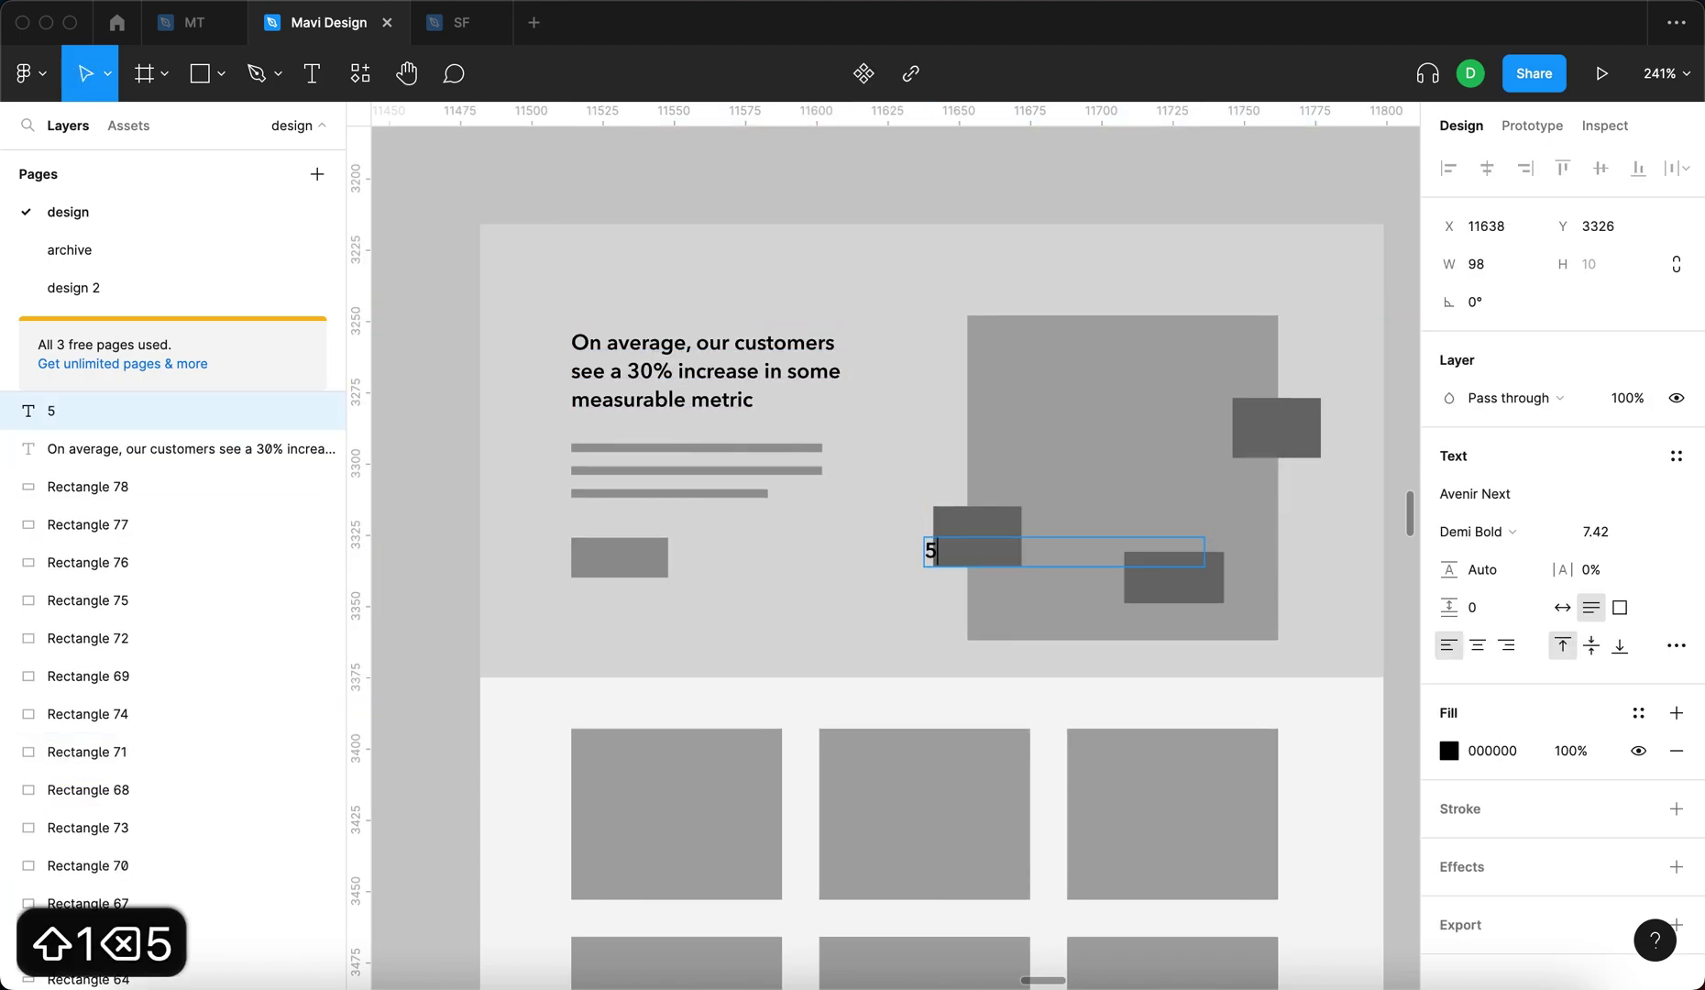
{"action": "type", "text": "%"}
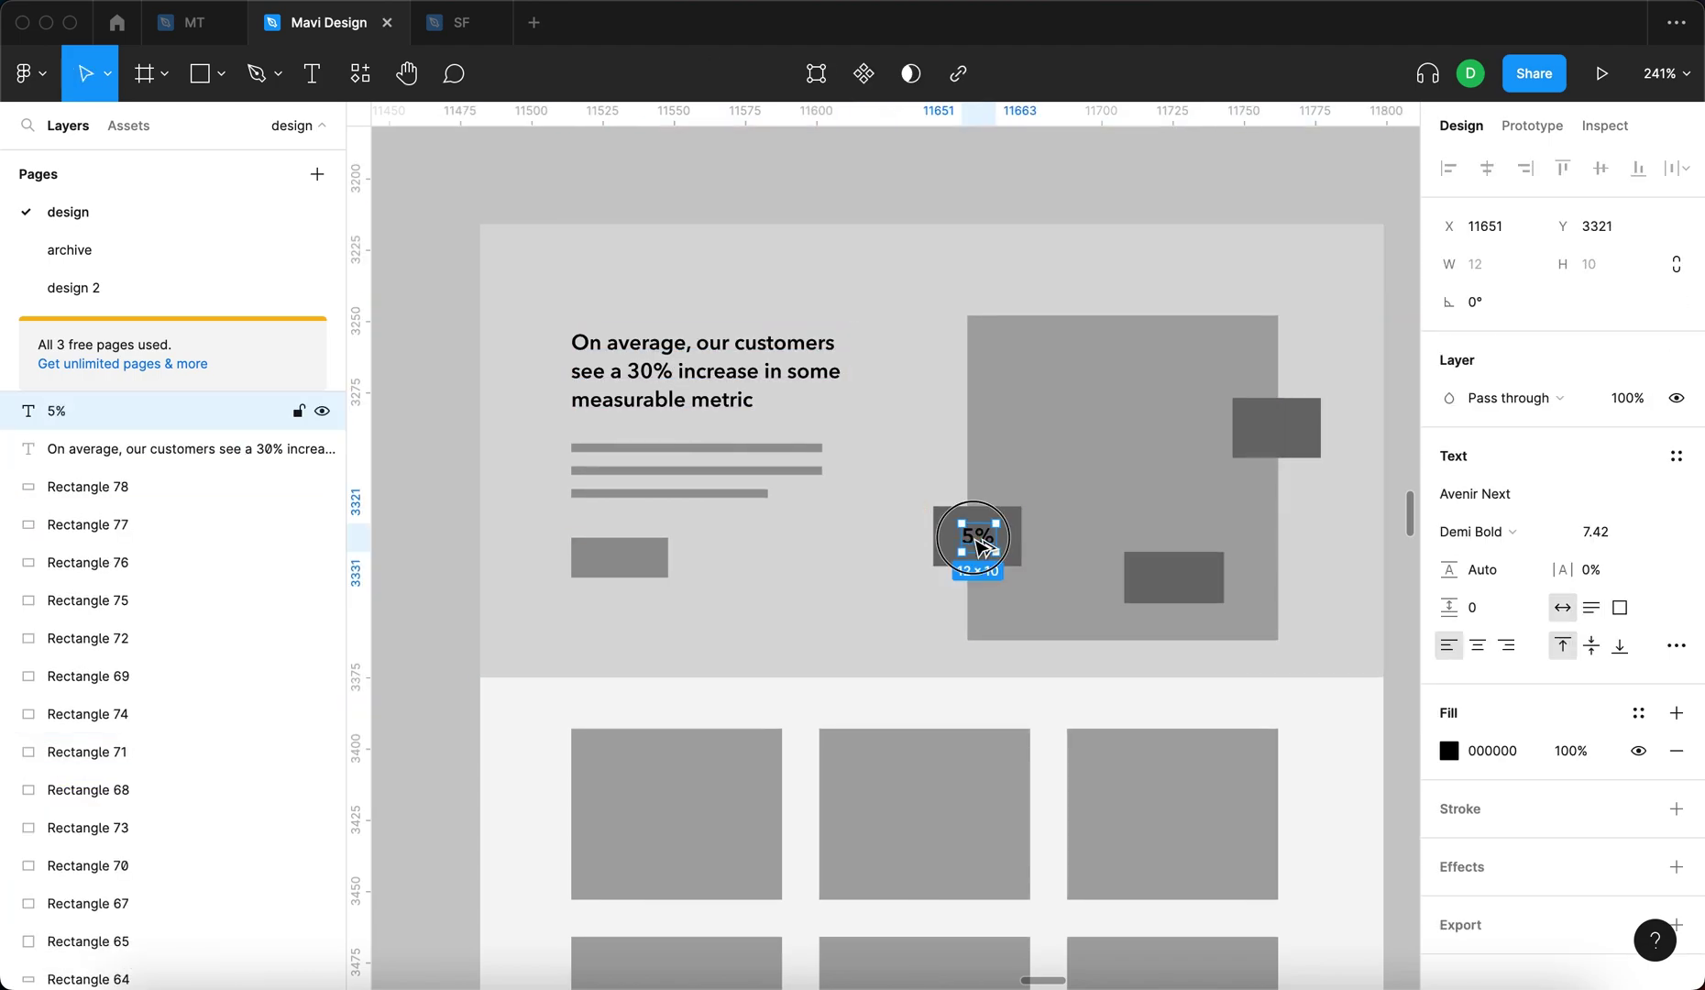
Duplicate the "5%" label onto the other two blocks, changing the lower copy to "3x" and the upper one to "Half"
{"action": "left_click_drag", "start_coordinate": [976, 538], "coordinate": [1170, 578]}
{"action": "double_click", "coordinate": [1173, 577]}
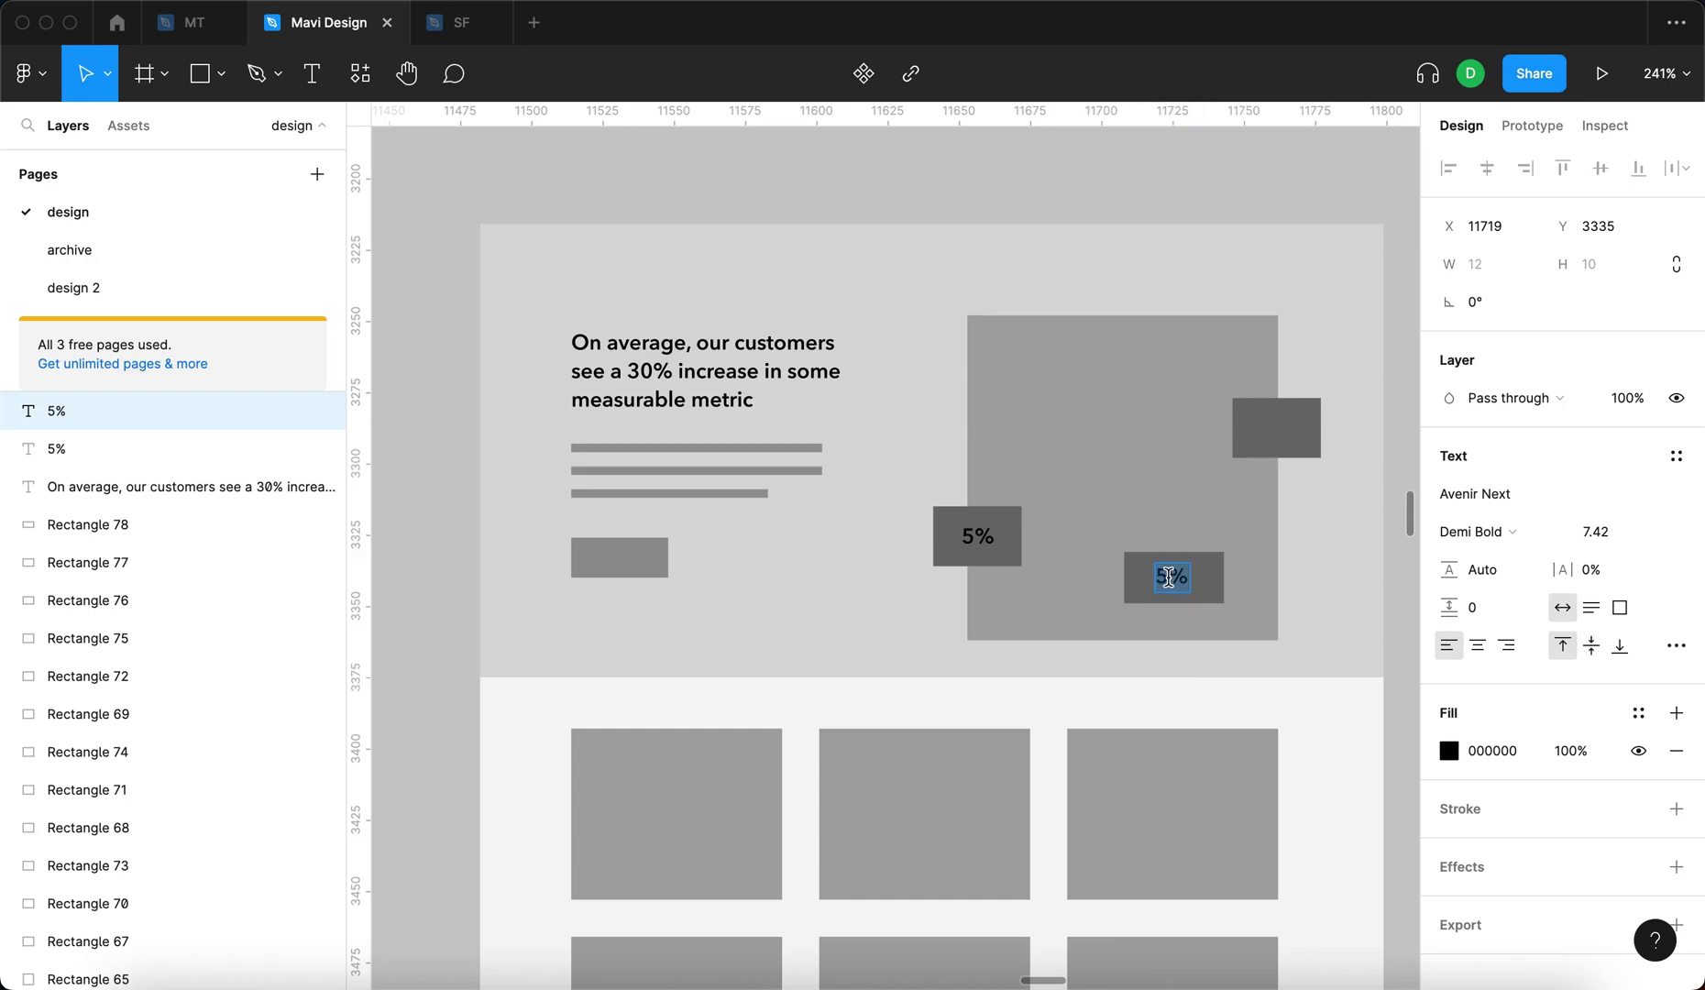
{"action": "type", "text": "3x"}
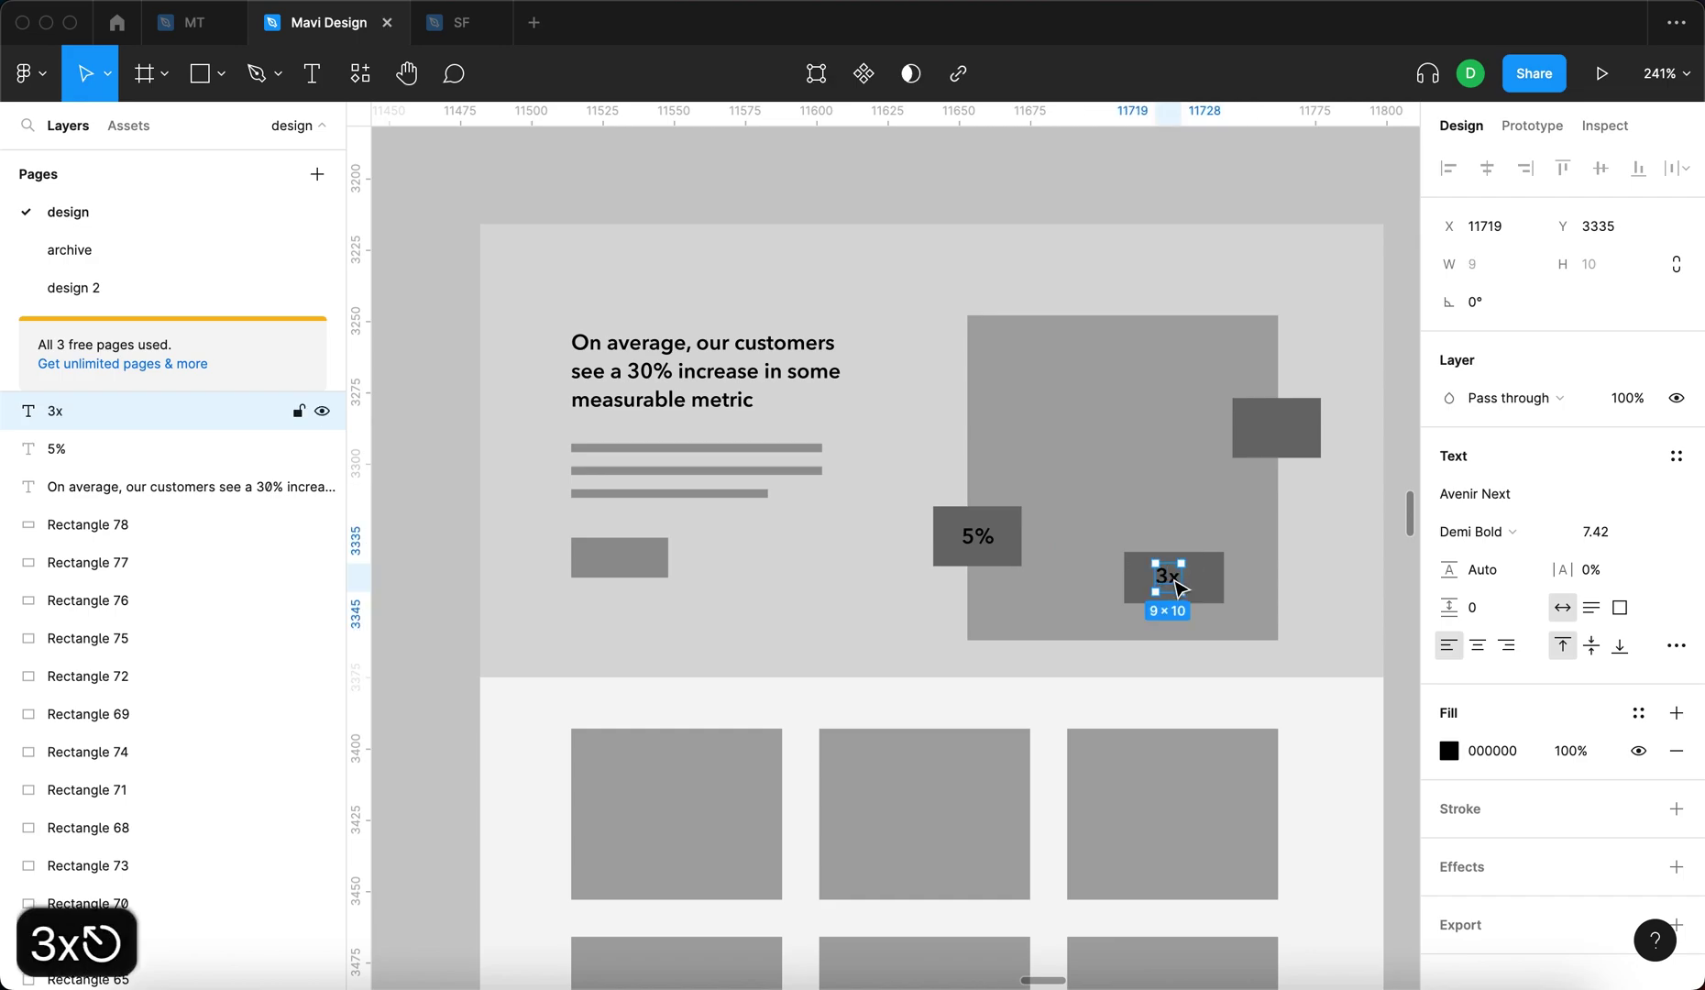
{"action": "left_click_drag", "start_coordinate": [1178, 588], "coordinate": [1286, 437]}
{"action": "double_click", "coordinate": [1282, 432]}
{"action": "type", "text": "Half"}
{"action": "key", "text": "Escape"}
{"action": "left_click", "coordinate": [1255, 254]}
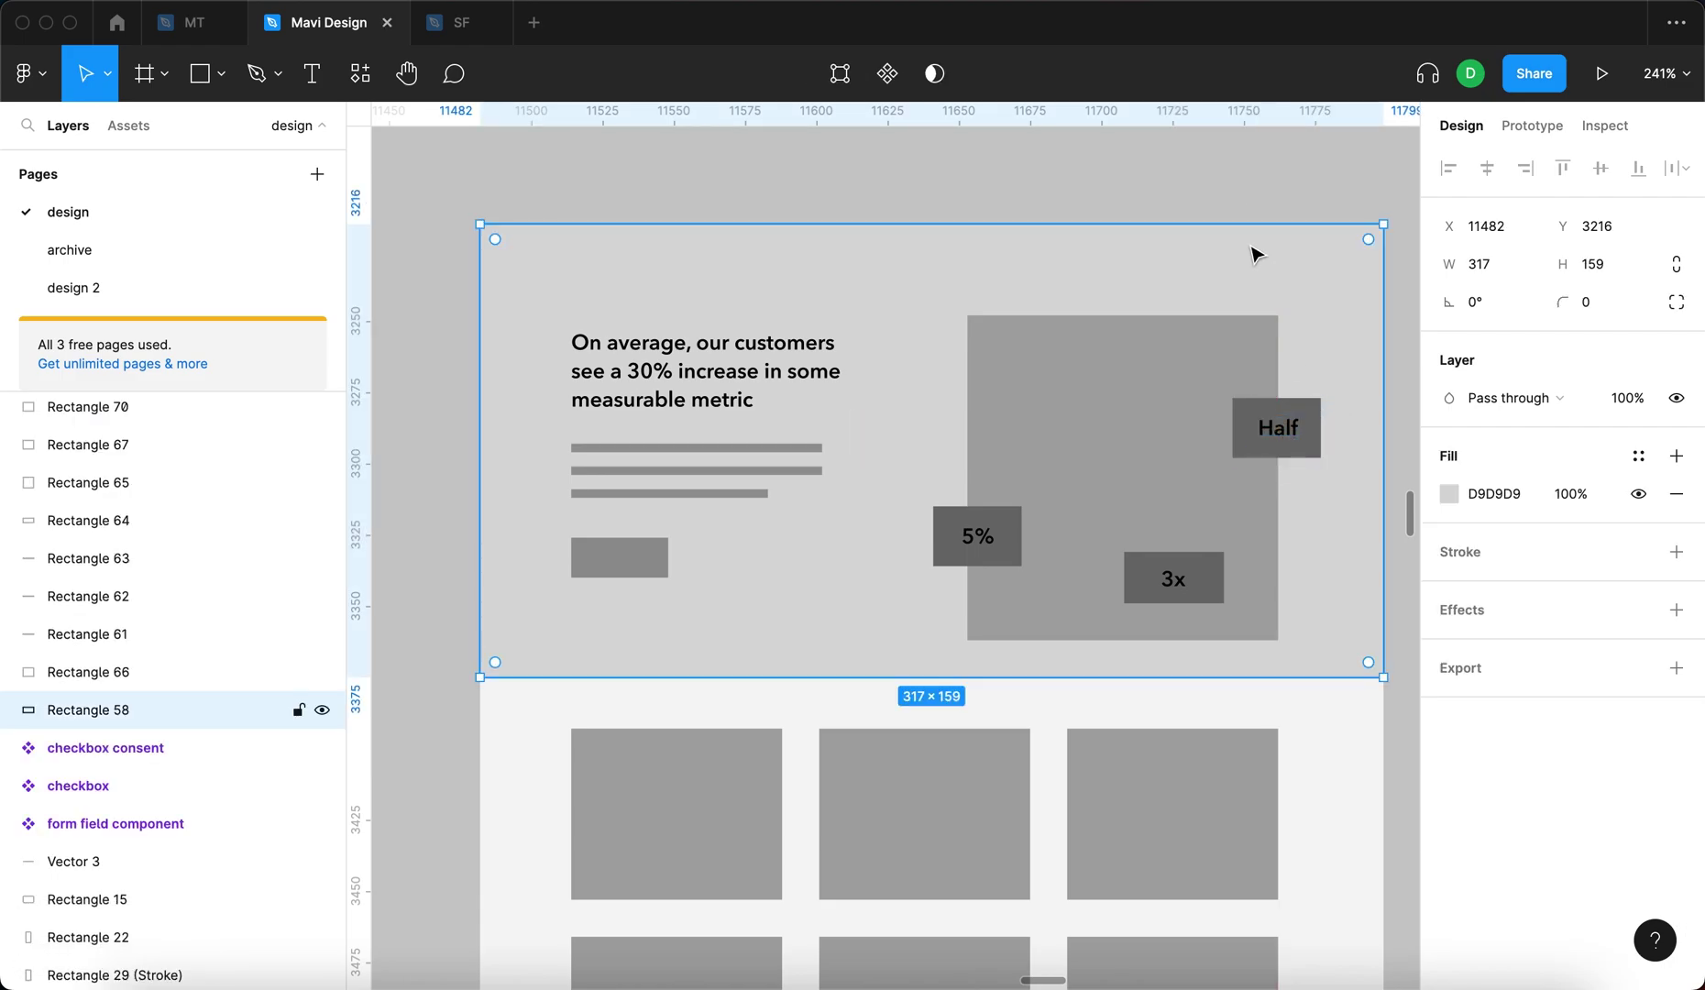
{"action": "left_click", "coordinate": [1259, 182]}
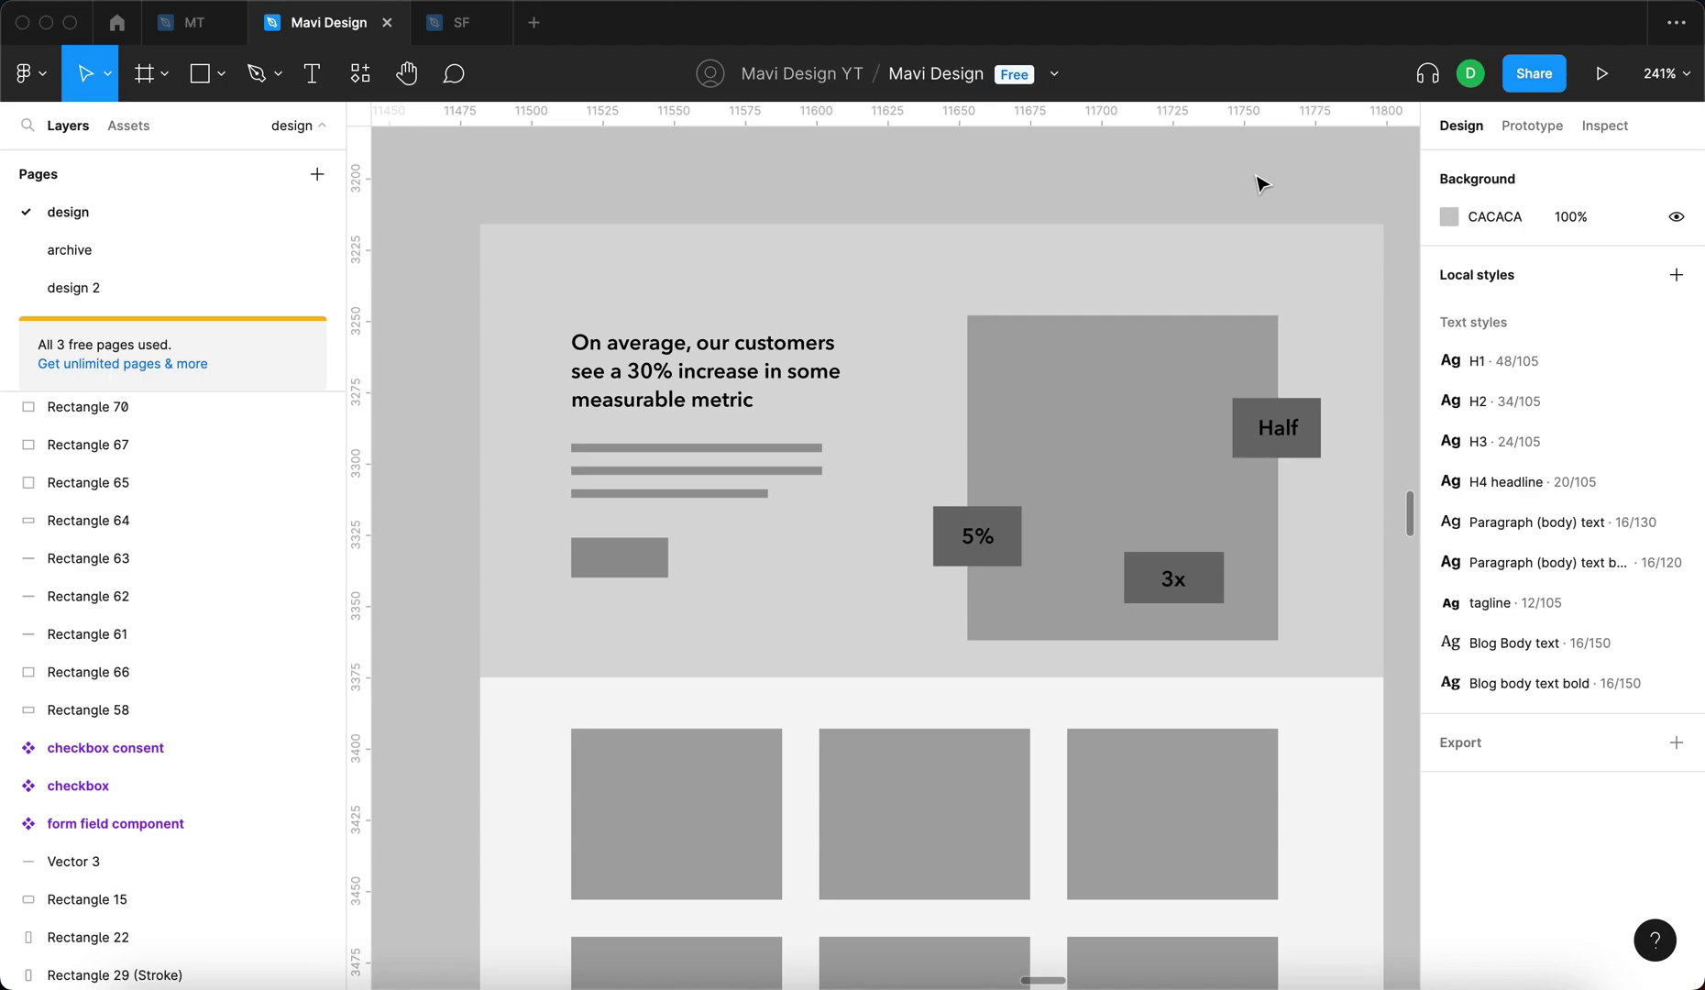
Duplicate the hero section's background rectangle directly beneath the card section
{"action": "scroll", "coordinate": [1134, 255], "scroll_direction": "down", "scroll_amount": 4}
{"action": "scroll", "coordinate": [1134, 258], "scroll_direction": "down", "scroll_amount": 5}
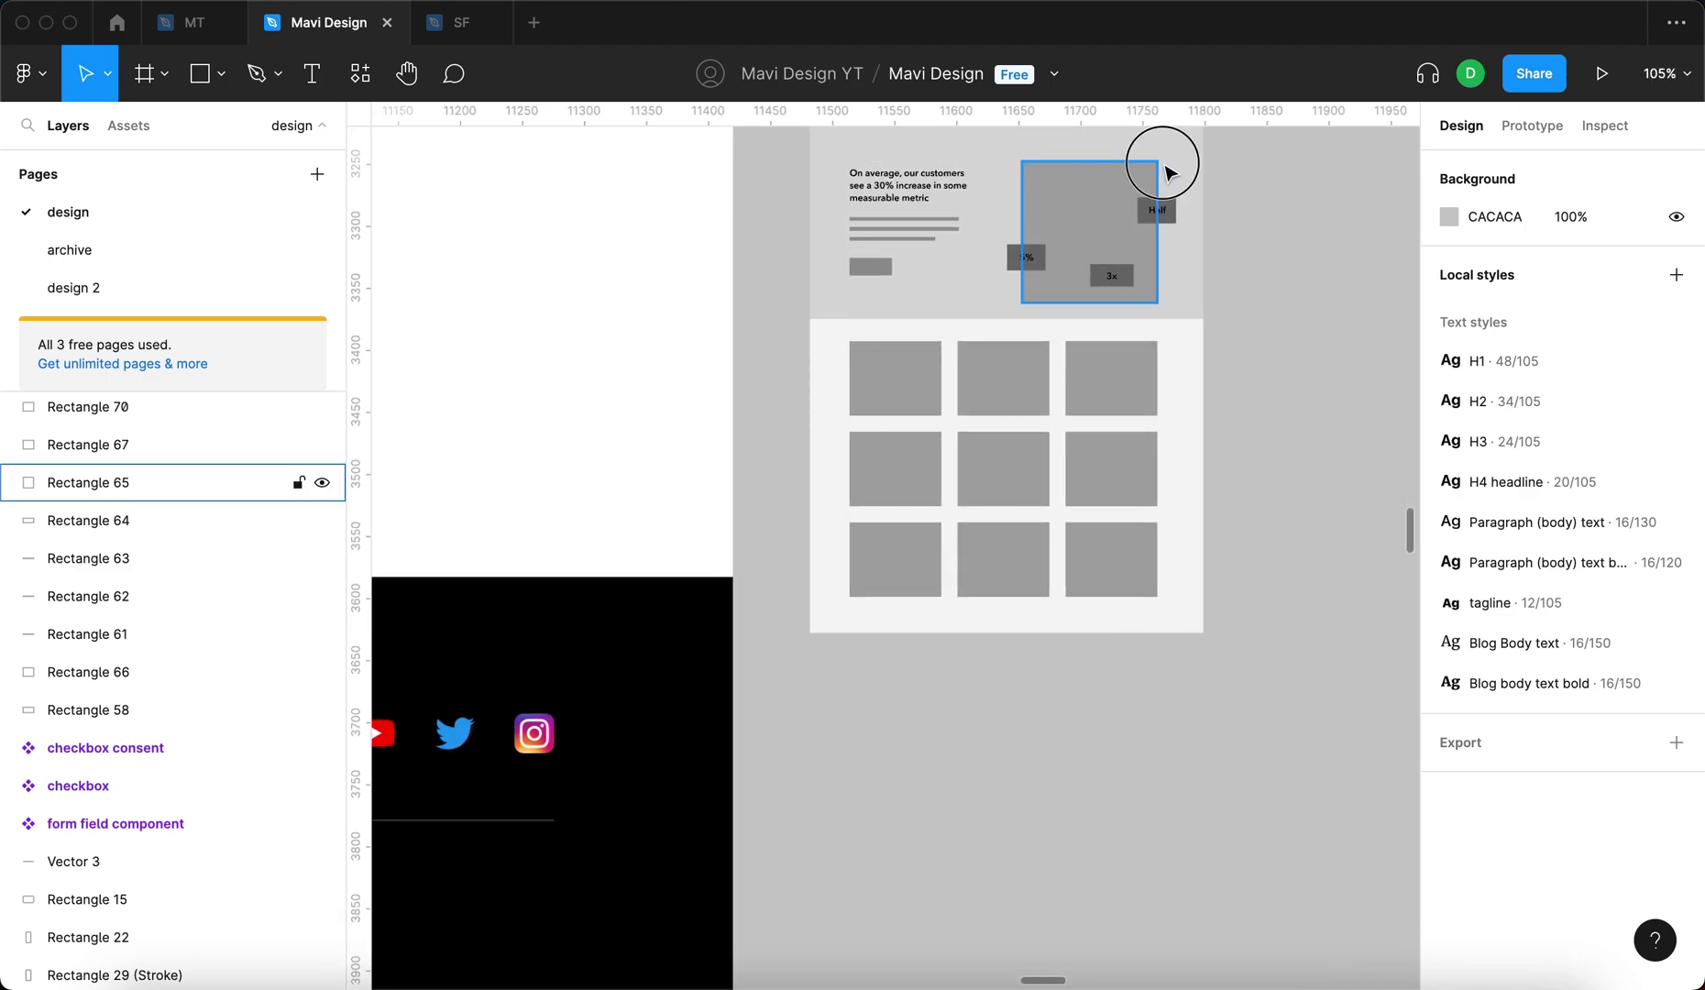
{"action": "left_click", "coordinate": [1168, 172]}
{"action": "scroll", "coordinate": [1167, 174], "scroll_direction": "up", "scroll_amount": 1}
{"action": "left_click", "coordinate": [1166, 183]}
{"action": "left_click", "coordinate": [1164, 550]}
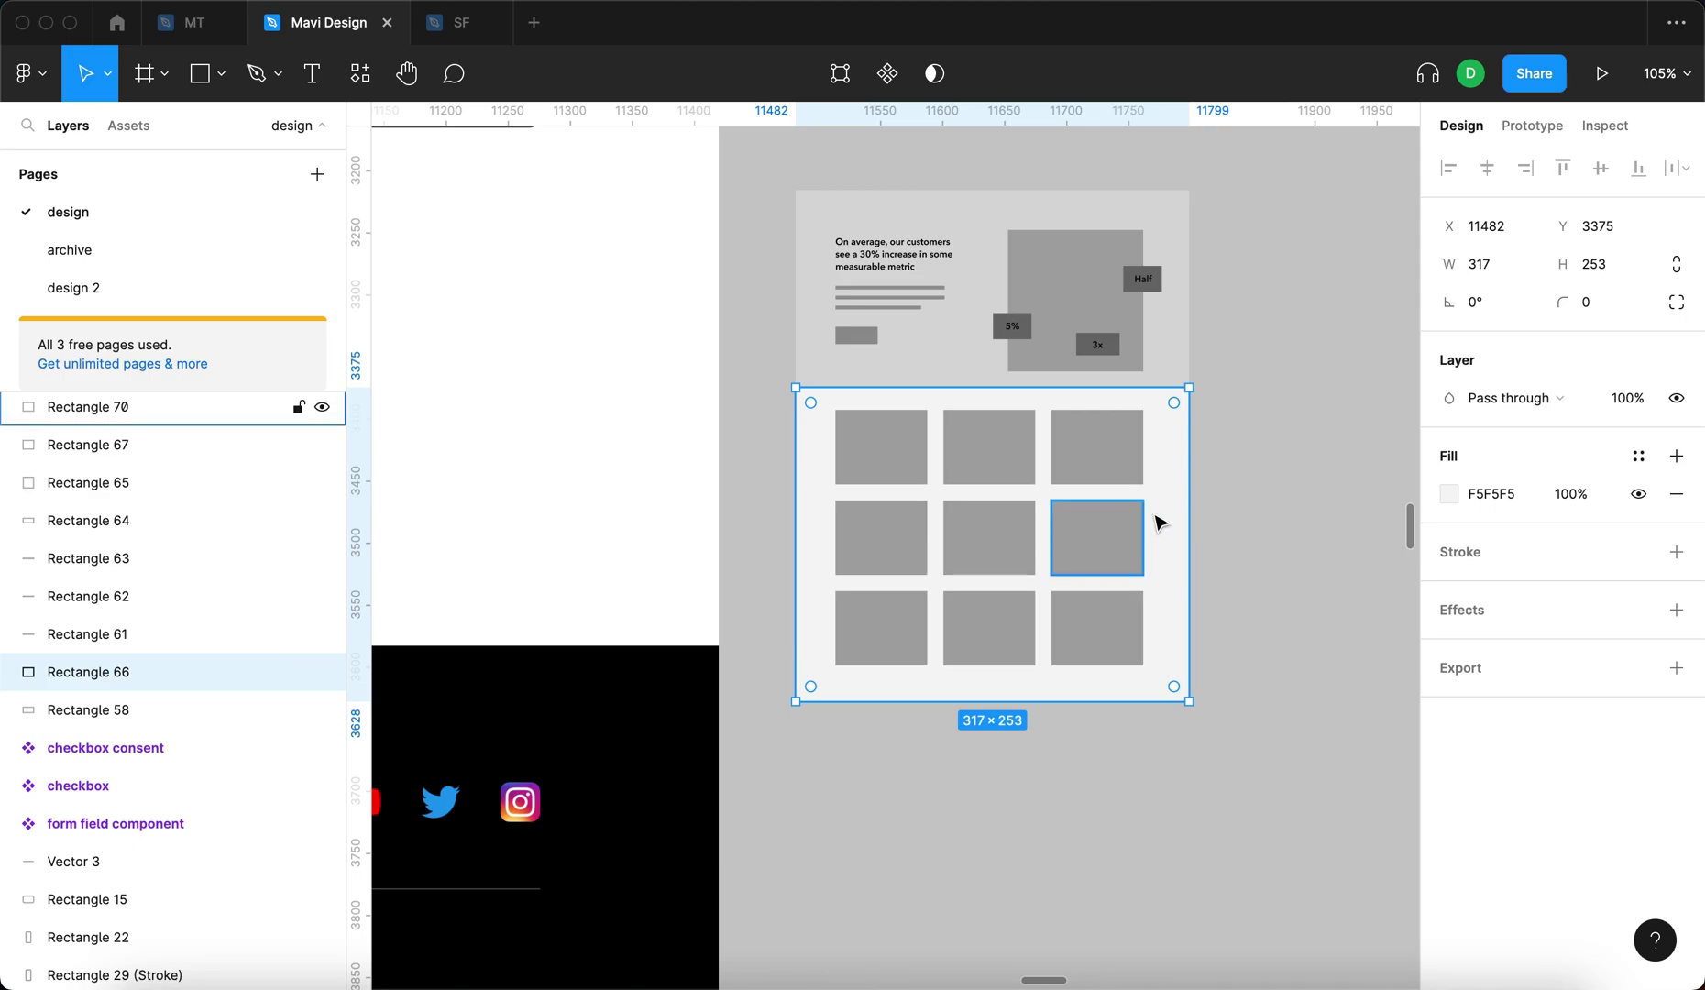
{"action": "left_click", "coordinate": [1169, 249]}
{"action": "left_click_drag", "start_coordinate": [1158, 214], "coordinate": [1174, 727], "text": "alt"}
{"action": "key", "text": "BackSpace"}
{"action": "left_click", "coordinate": [1160, 771]}
{"action": "left_click_drag", "start_coordinate": [1143, 794], "coordinate": [1146, 776]}
Extend the card section's background downward and bring the copied hero rectangle in front of it
{"action": "left_click", "coordinate": [1152, 684]}
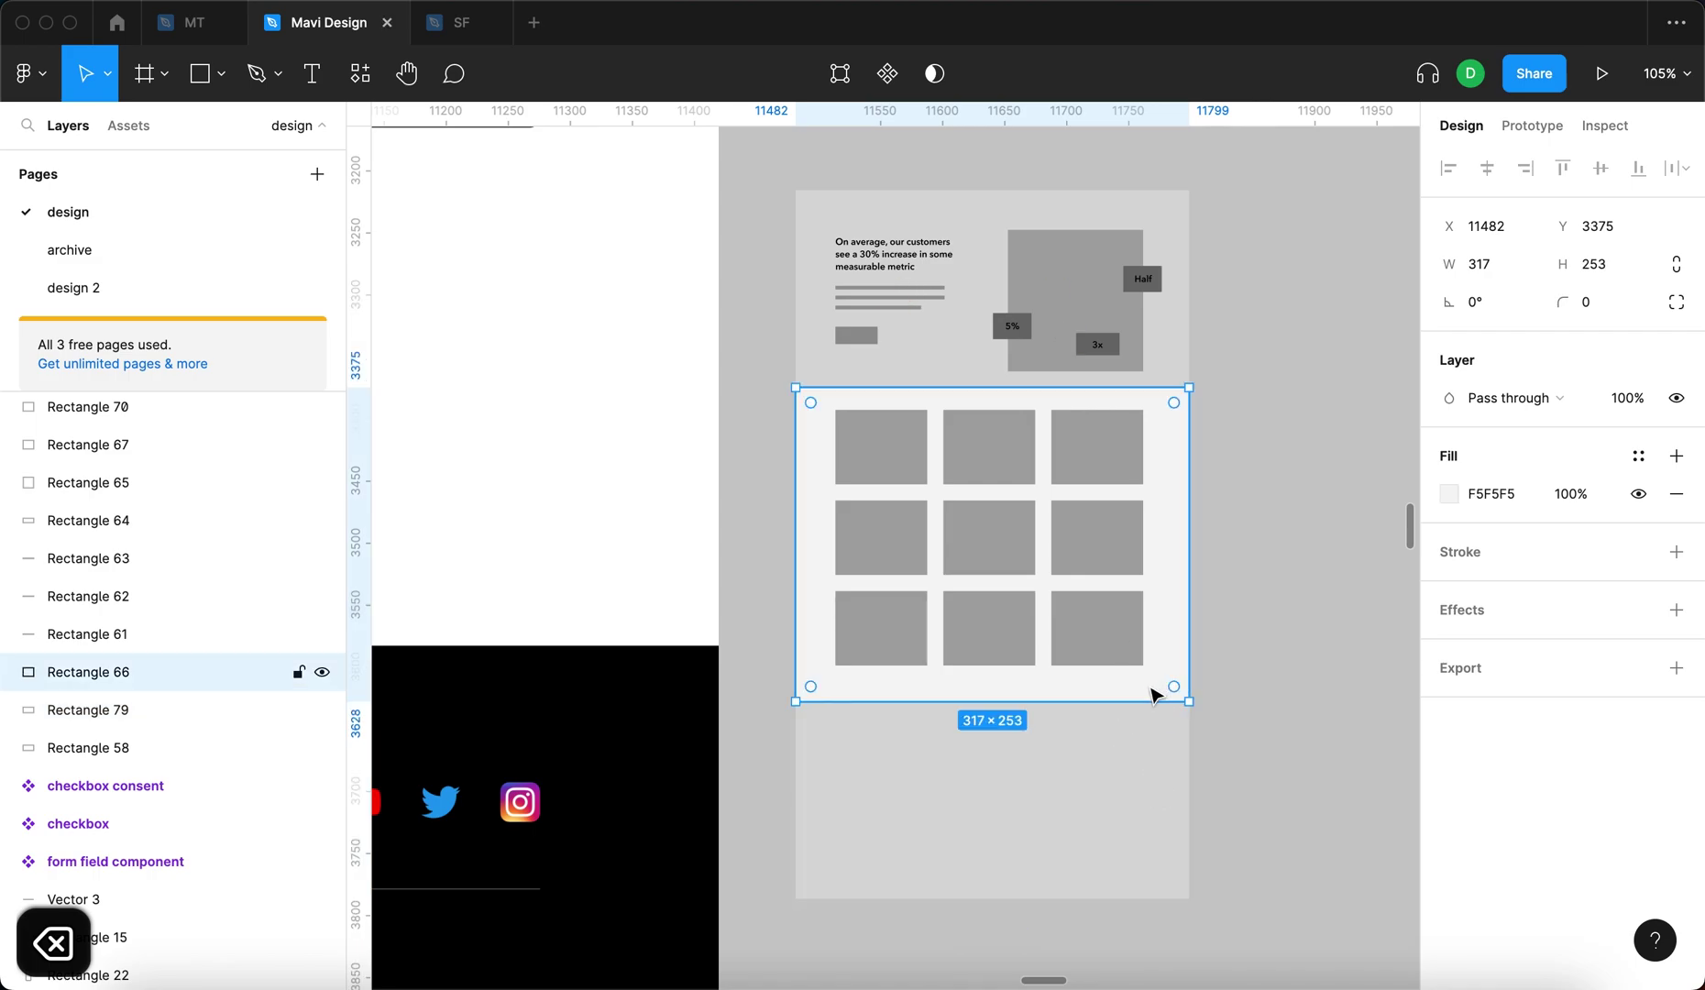
{"action": "left_click_drag", "start_coordinate": [1153, 698], "coordinate": [1142, 838]}
{"action": "left_click", "coordinate": [1153, 867]}
{"action": "key", "text": "super+bracketright"}
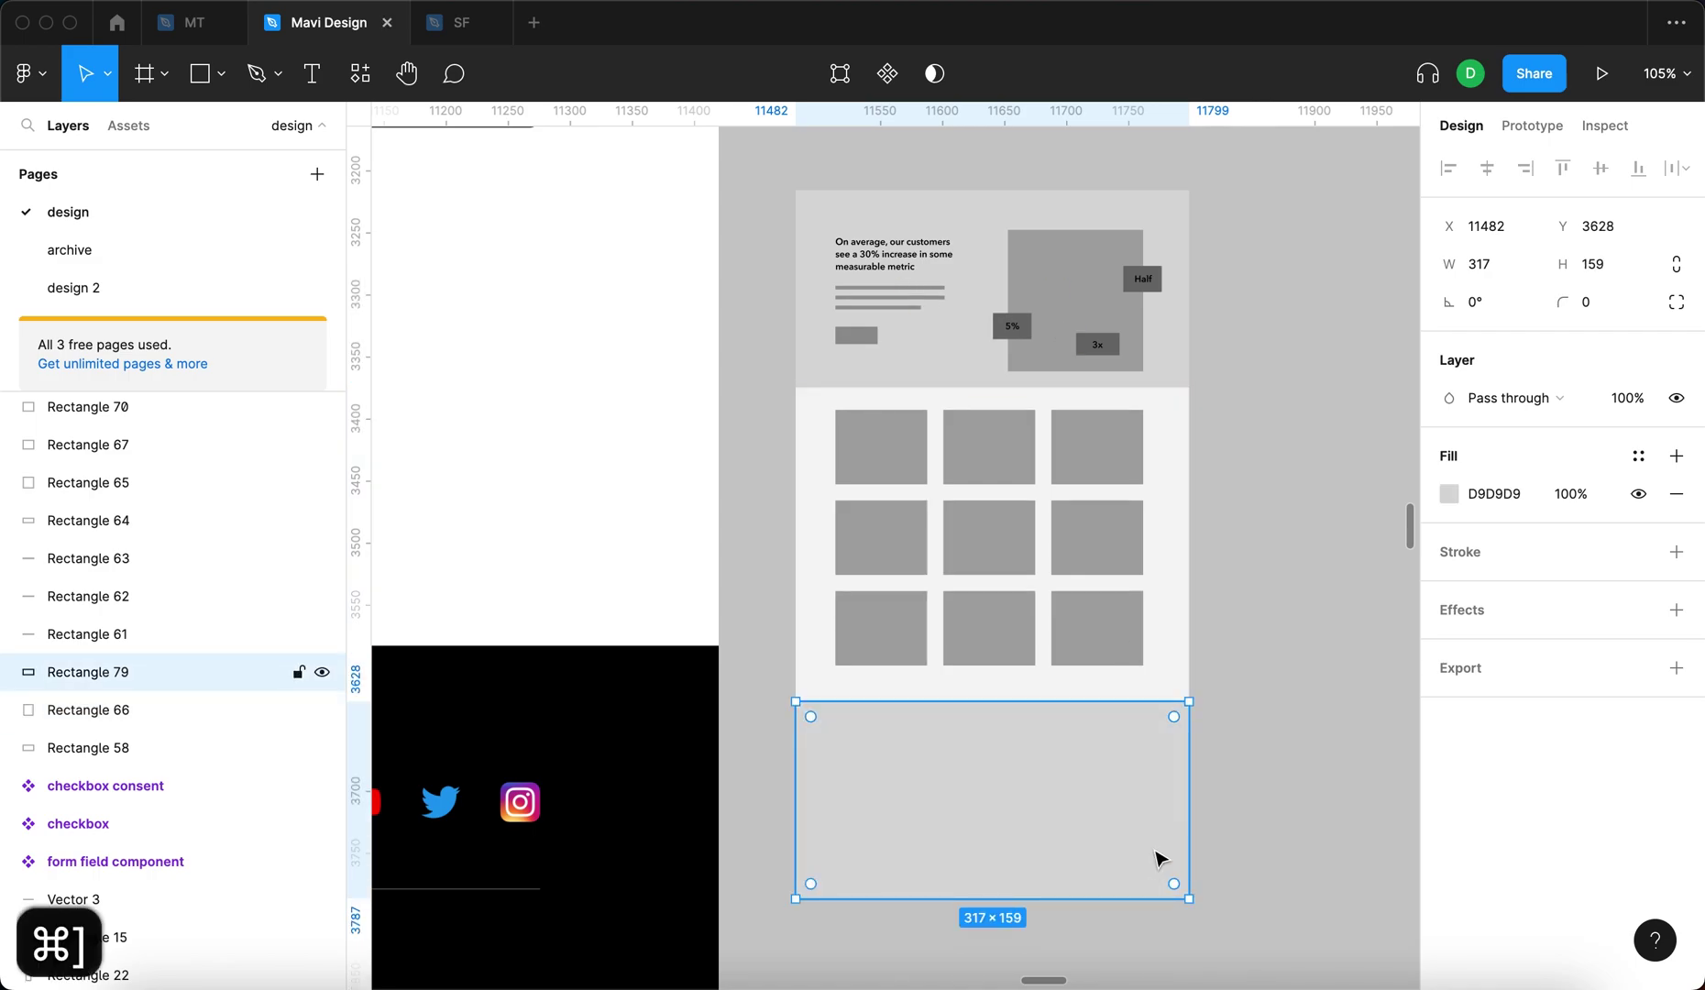
Shrink the copied rectangle to about 243 × 59 as a banner block beneath the card grid
{"action": "left_click_drag", "start_coordinate": [1137, 899], "coordinate": [1147, 768]}
{"action": "left_click", "coordinate": [1267, 750]}
{"action": "left_click", "coordinate": [1078, 757]}
{"action": "key", "text": "Up"}
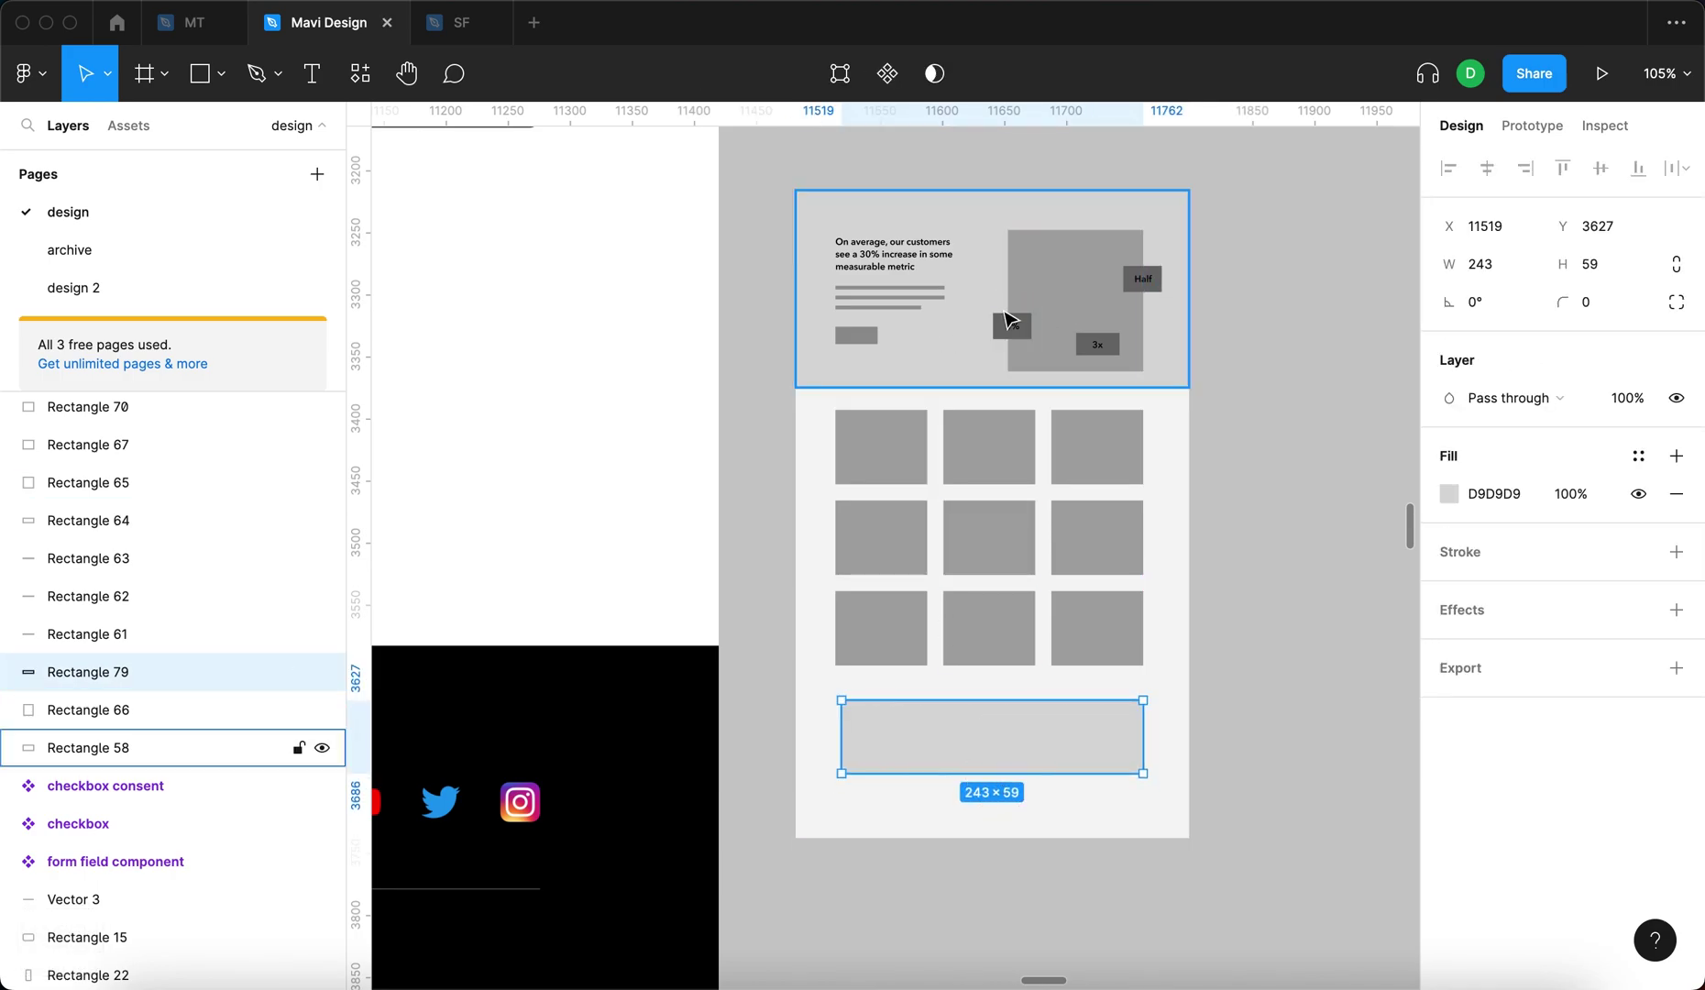
Duplicate the "5%" label into the middle of the banner block and change its text to "cta"
{"action": "left_click", "coordinate": [1020, 336]}
{"action": "left_click_drag", "start_coordinate": [1020, 336], "coordinate": [1009, 741], "text": "alt"}
{"action": "double_click", "coordinate": [1009, 741]}
{"action": "type", "text": "cta"}
{"action": "key", "text": "Escape"}
Duplicate the banner block beneath the card section and widen it to about 317 × 59 as a footer
{"action": "scroll", "coordinate": [970, 743], "scroll_direction": "up", "scroll_amount": 6}
{"action": "scroll", "coordinate": [970, 743], "scroll_direction": "down", "scroll_amount": 6}
{"action": "left_click", "coordinate": [982, 609]}
{"action": "left_click_drag", "start_coordinate": [982, 608], "coordinate": [1079, 712], "text": "alt"}
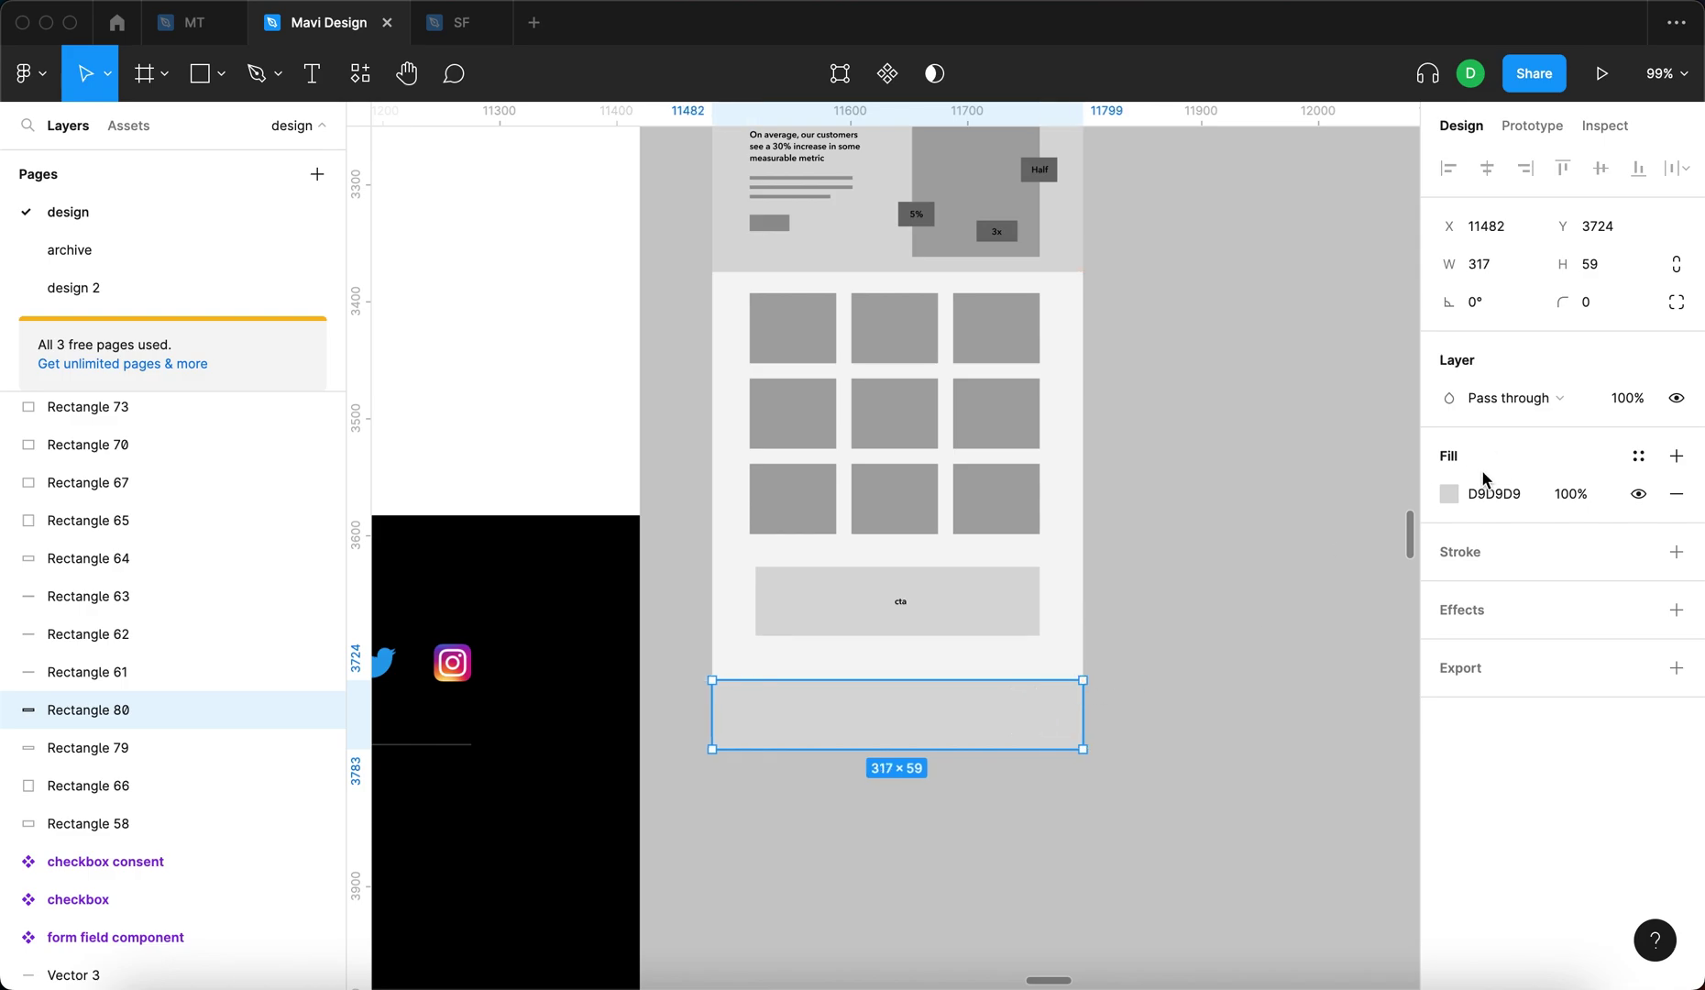
Set the footer block's fill to 000000 and extend its lower edge downward
{"action": "left_click", "coordinate": [1449, 494]}
{"action": "left_click_drag", "start_coordinate": [1365, 504], "coordinate": [1137, 684]}
{"action": "left_click", "coordinate": [1397, 374]}
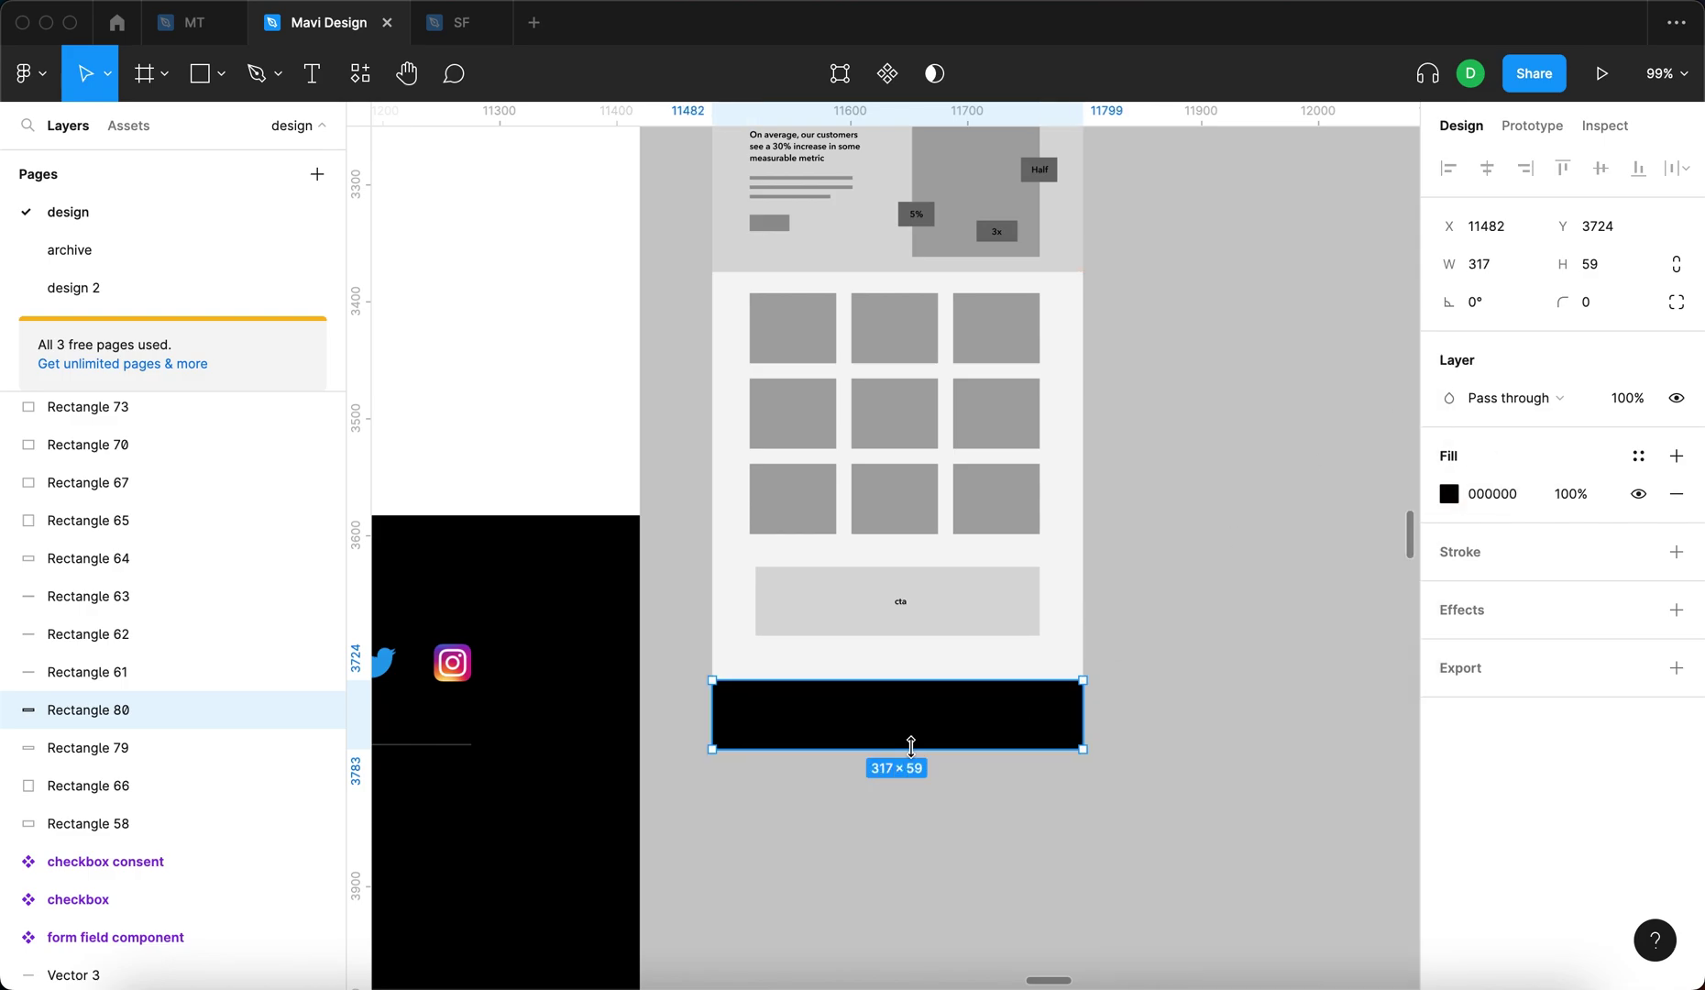
{"action": "left_click", "coordinate": [1161, 594]}
Shorten the light section behind the card grid to about 338 high and move the black footer up against its lower edge
{"action": "scroll", "coordinate": [1161, 594], "scroll_direction": "down", "scroll_amount": 5}
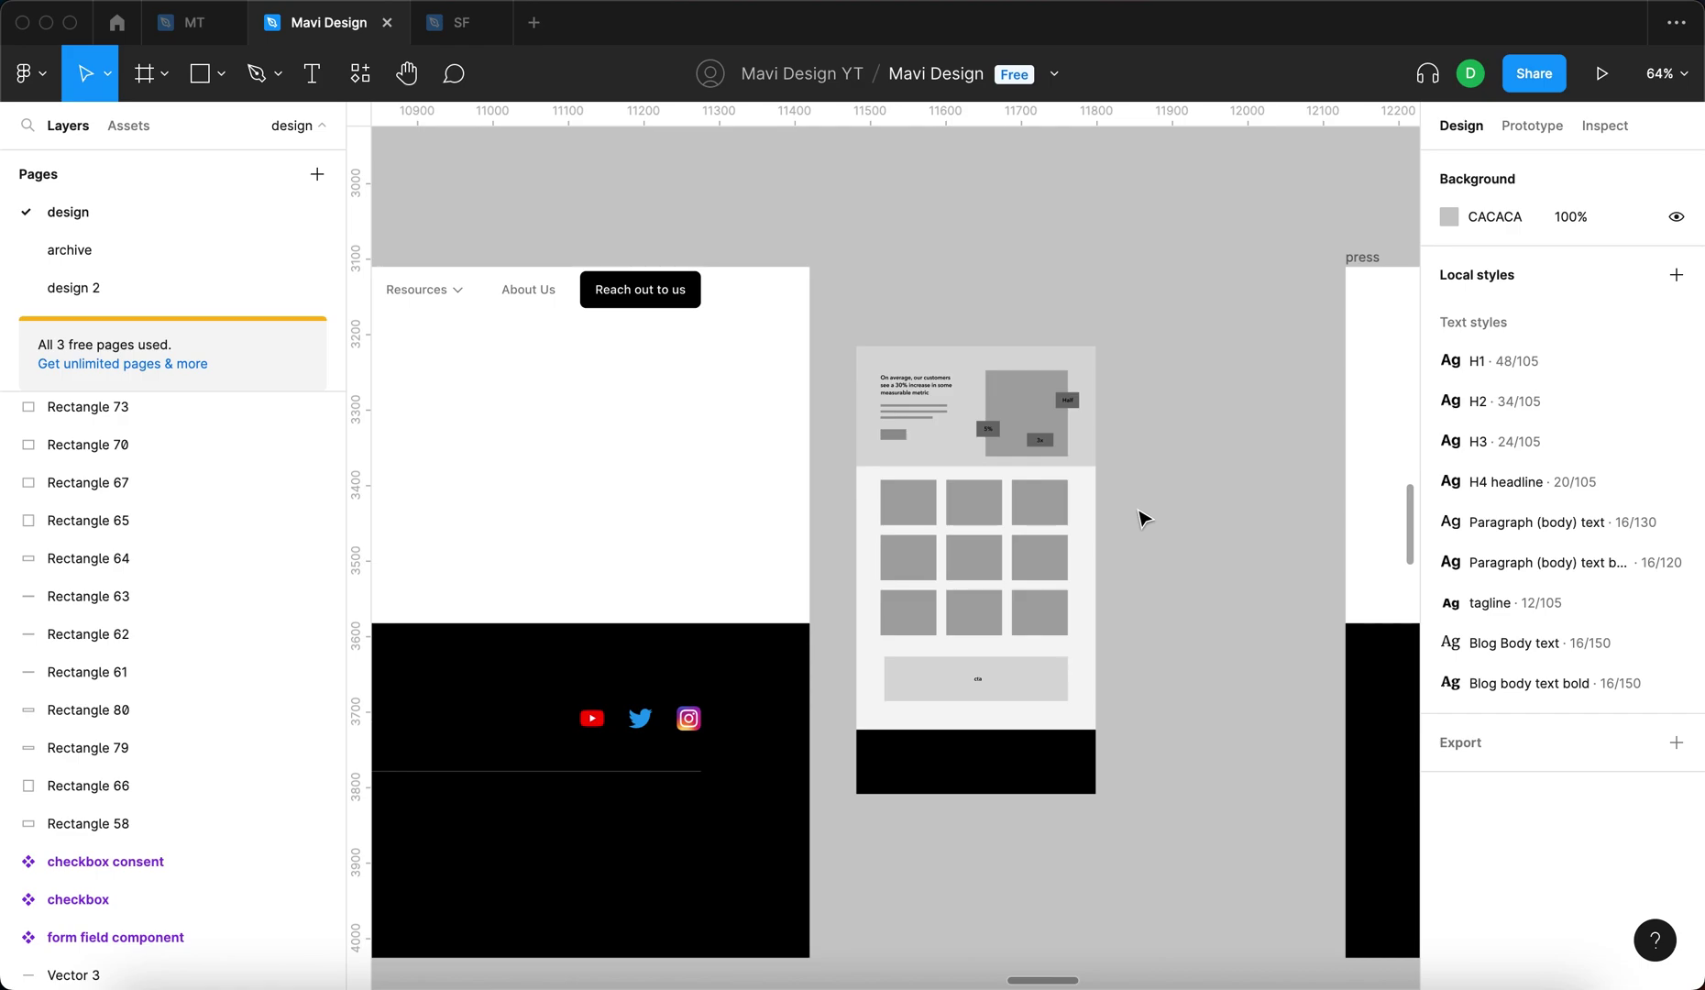
{"action": "scroll", "coordinate": [1035, 677], "scroll_direction": "up", "scroll_amount": 5}
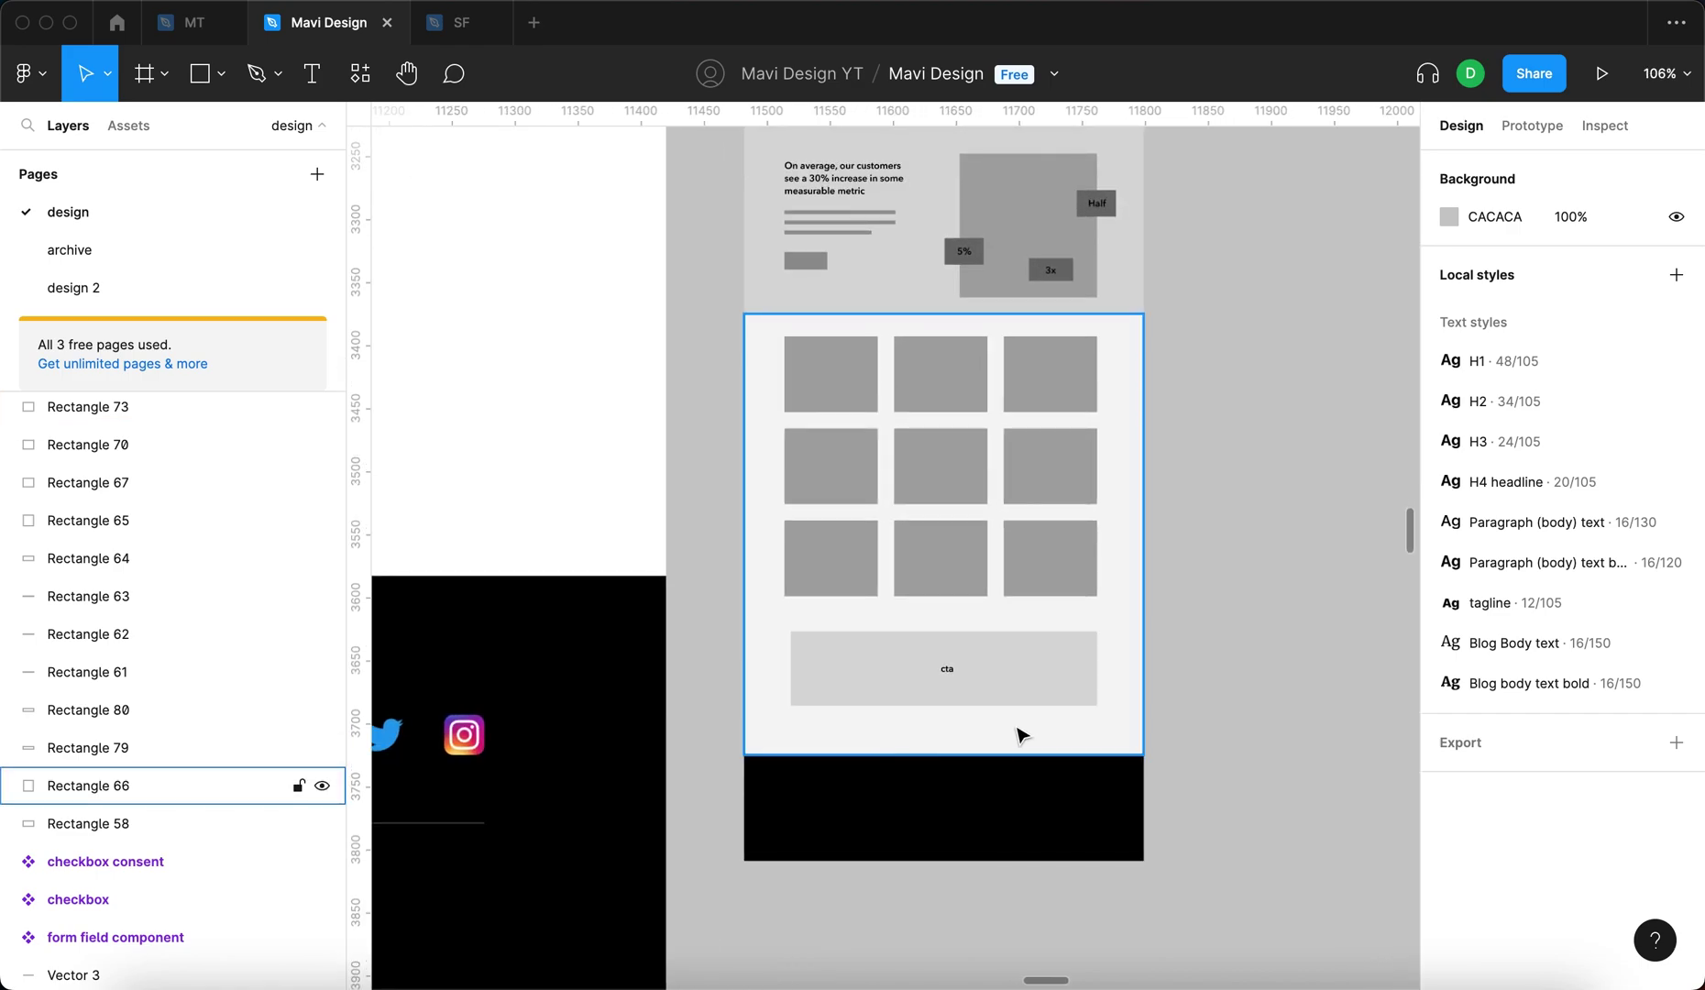
{"action": "left_click", "coordinate": [1019, 741]}
{"action": "left_click_drag", "start_coordinate": [1006, 763], "coordinate": [1008, 742]}
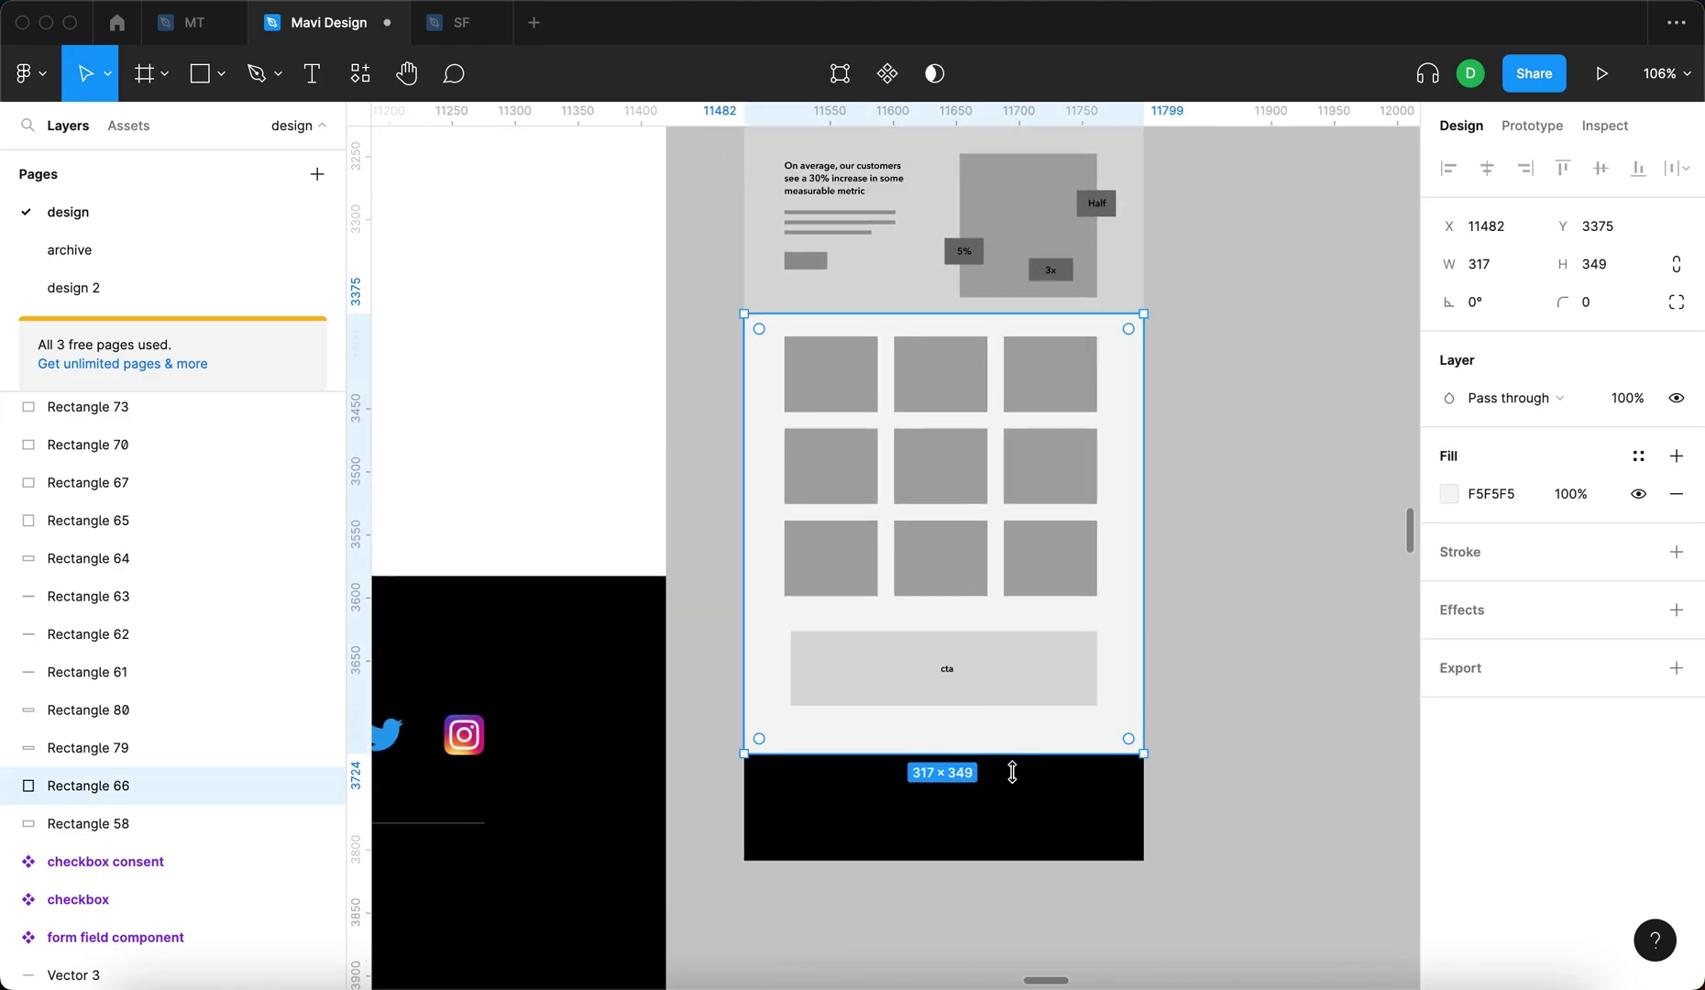
{"action": "left_click", "coordinate": [1015, 787]}
{"action": "left_click", "coordinate": [1032, 740]}
{"action": "left_click", "coordinate": [1031, 785]}
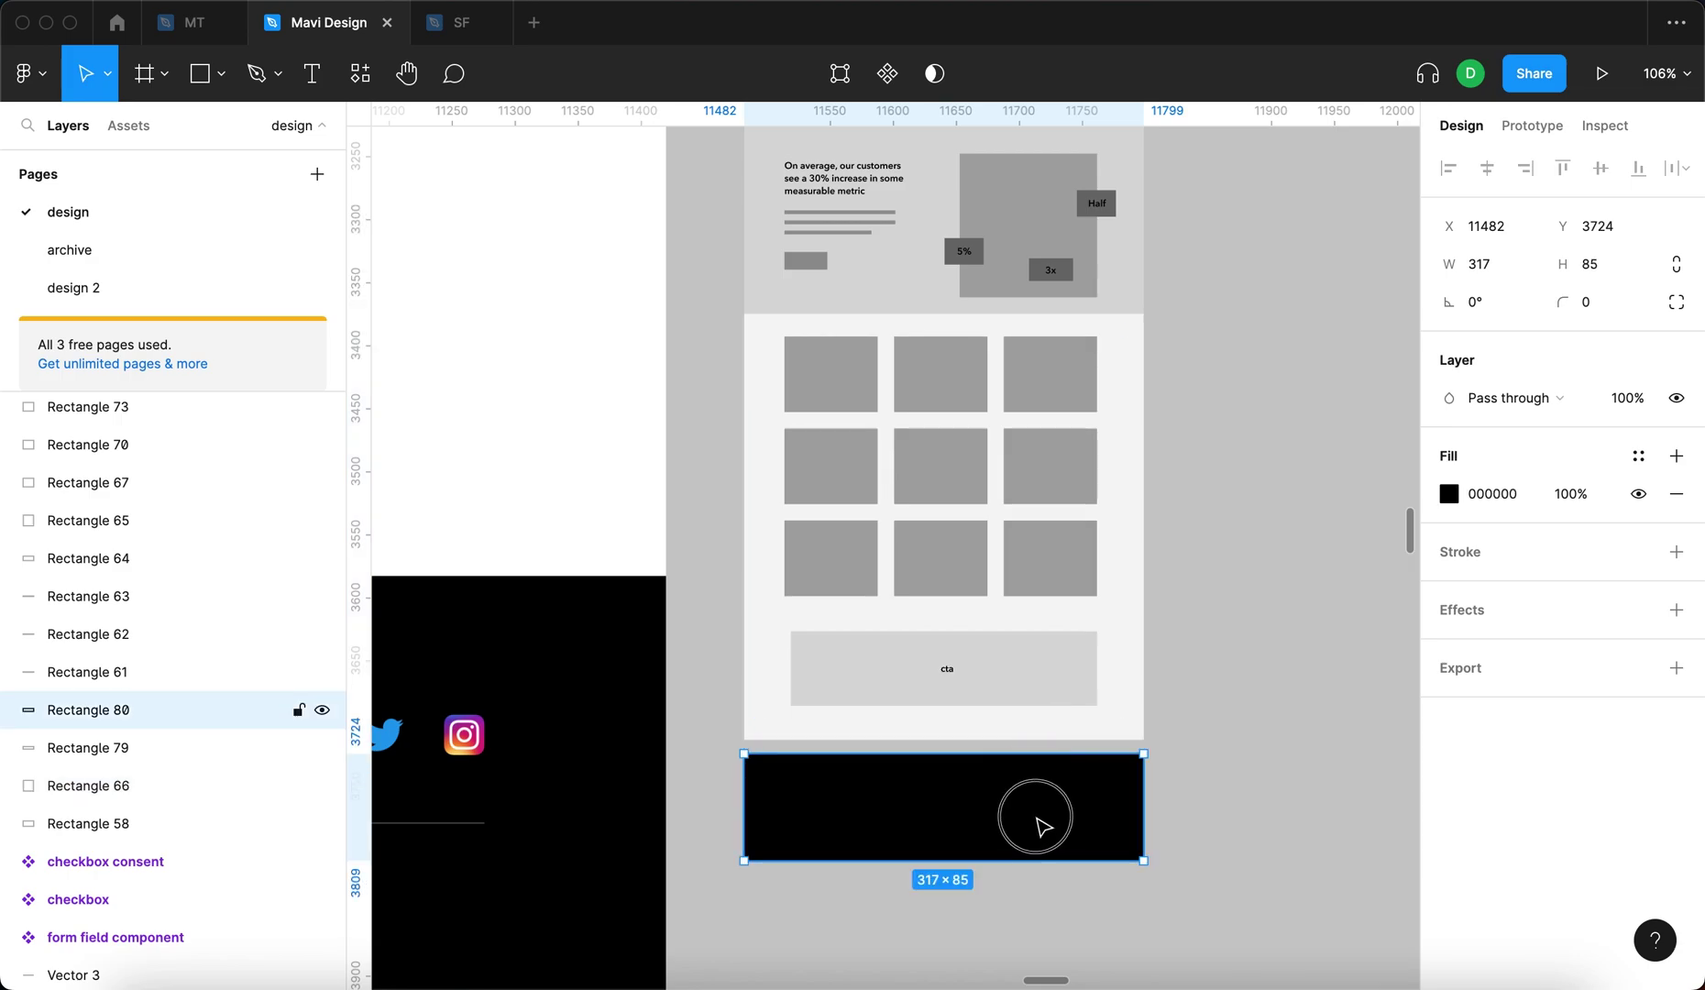
{"action": "left_click_drag", "start_coordinate": [1035, 817], "coordinate": [1043, 801]}
{"action": "left_click", "coordinate": [1208, 669]}
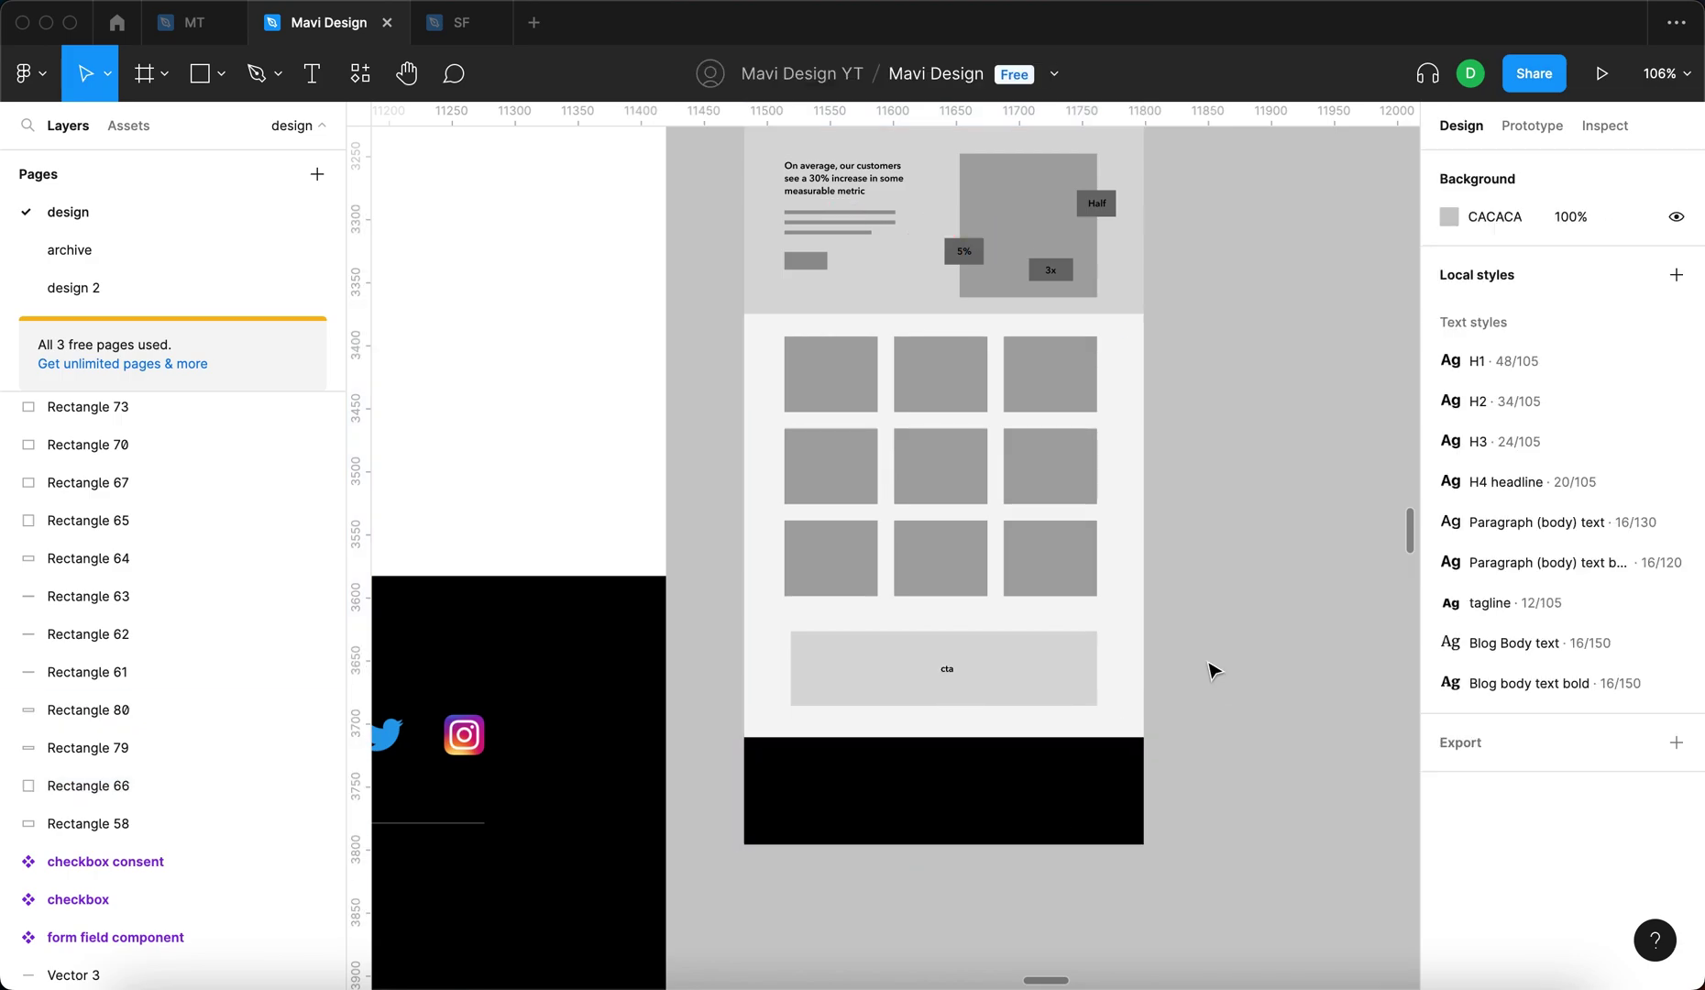
Examine the hero and the case study card grid up close
{"action": "scroll", "coordinate": [1083, 413], "scroll_direction": "up", "scroll_amount": 5}
{"action": "scroll", "coordinate": [1039, 373], "scroll_direction": "up", "scroll_amount": 2}
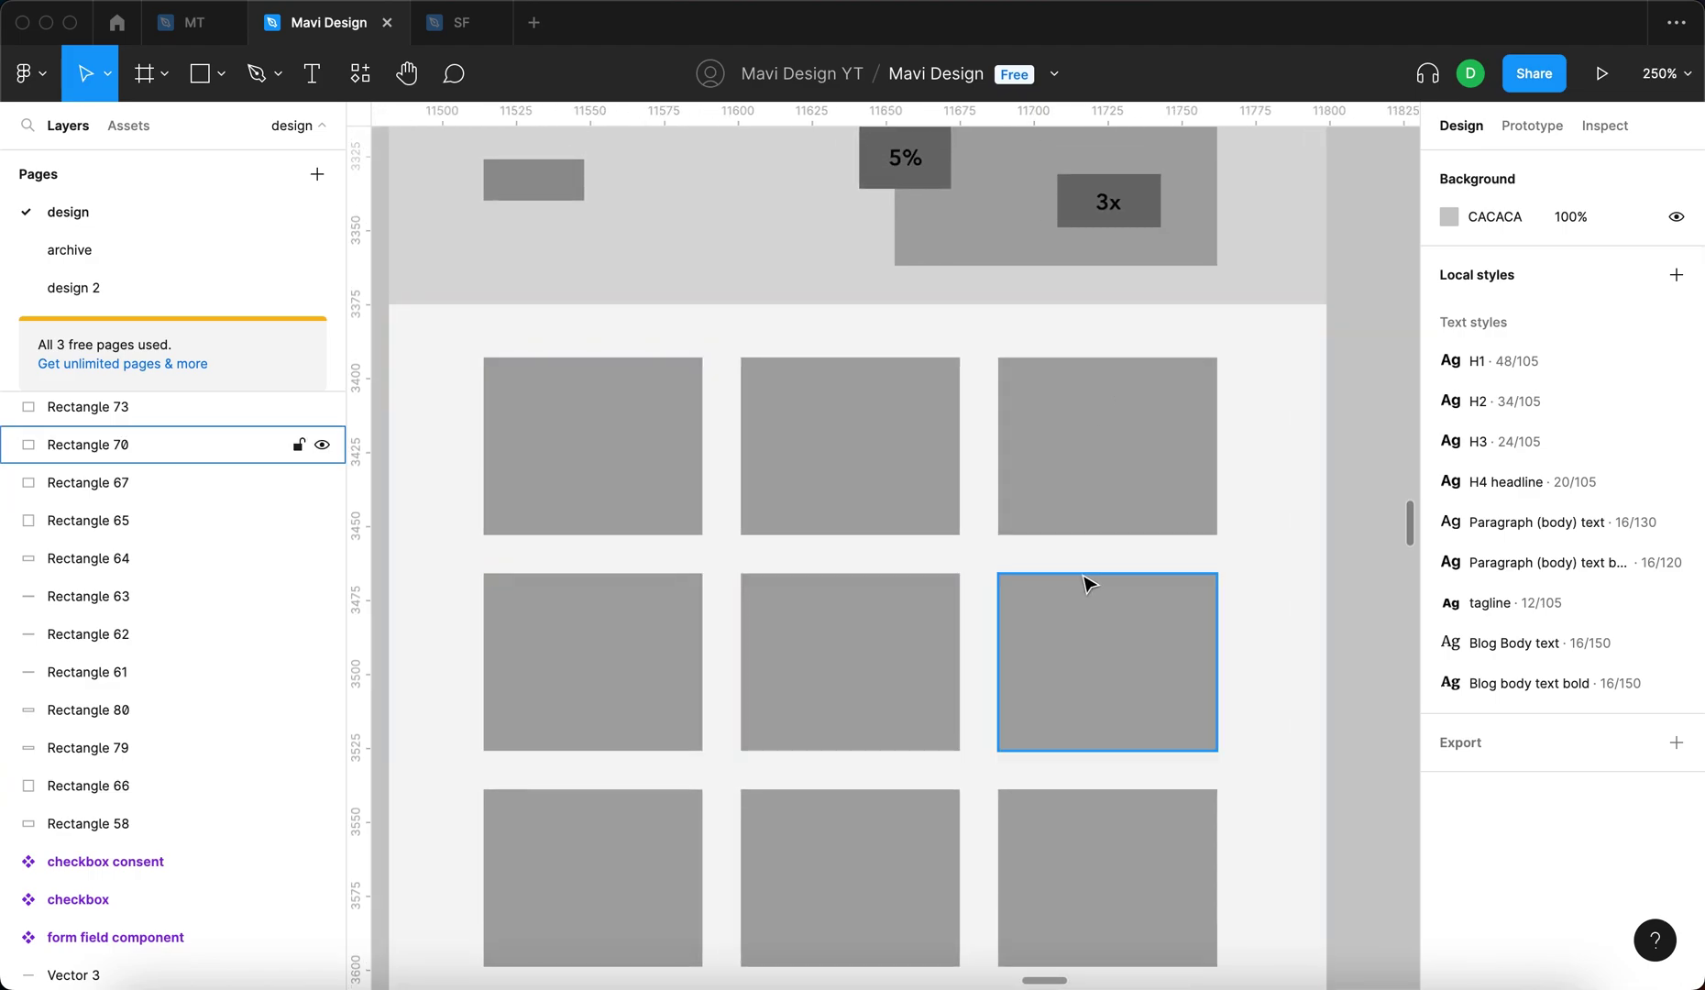
{"action": "scroll", "coordinate": [1086, 573], "scroll_direction": "down", "scroll_amount": 5}
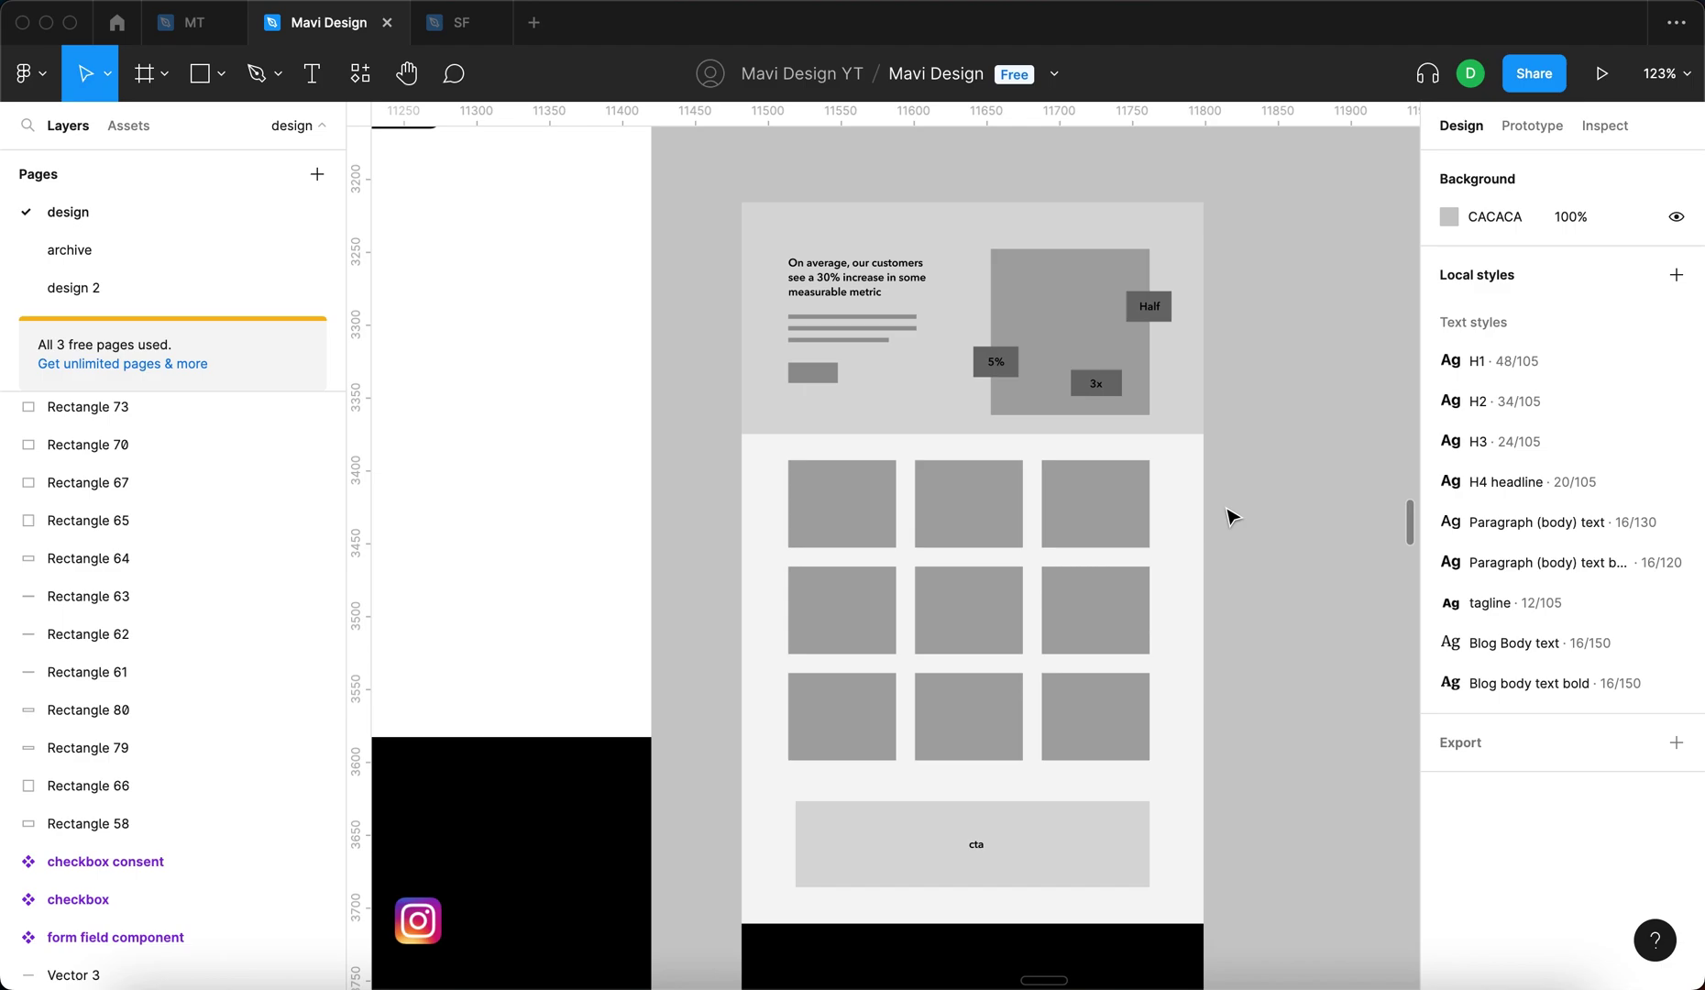
{"action": "scroll", "coordinate": [1231, 518], "scroll_direction": "up", "scroll_amount": 5}
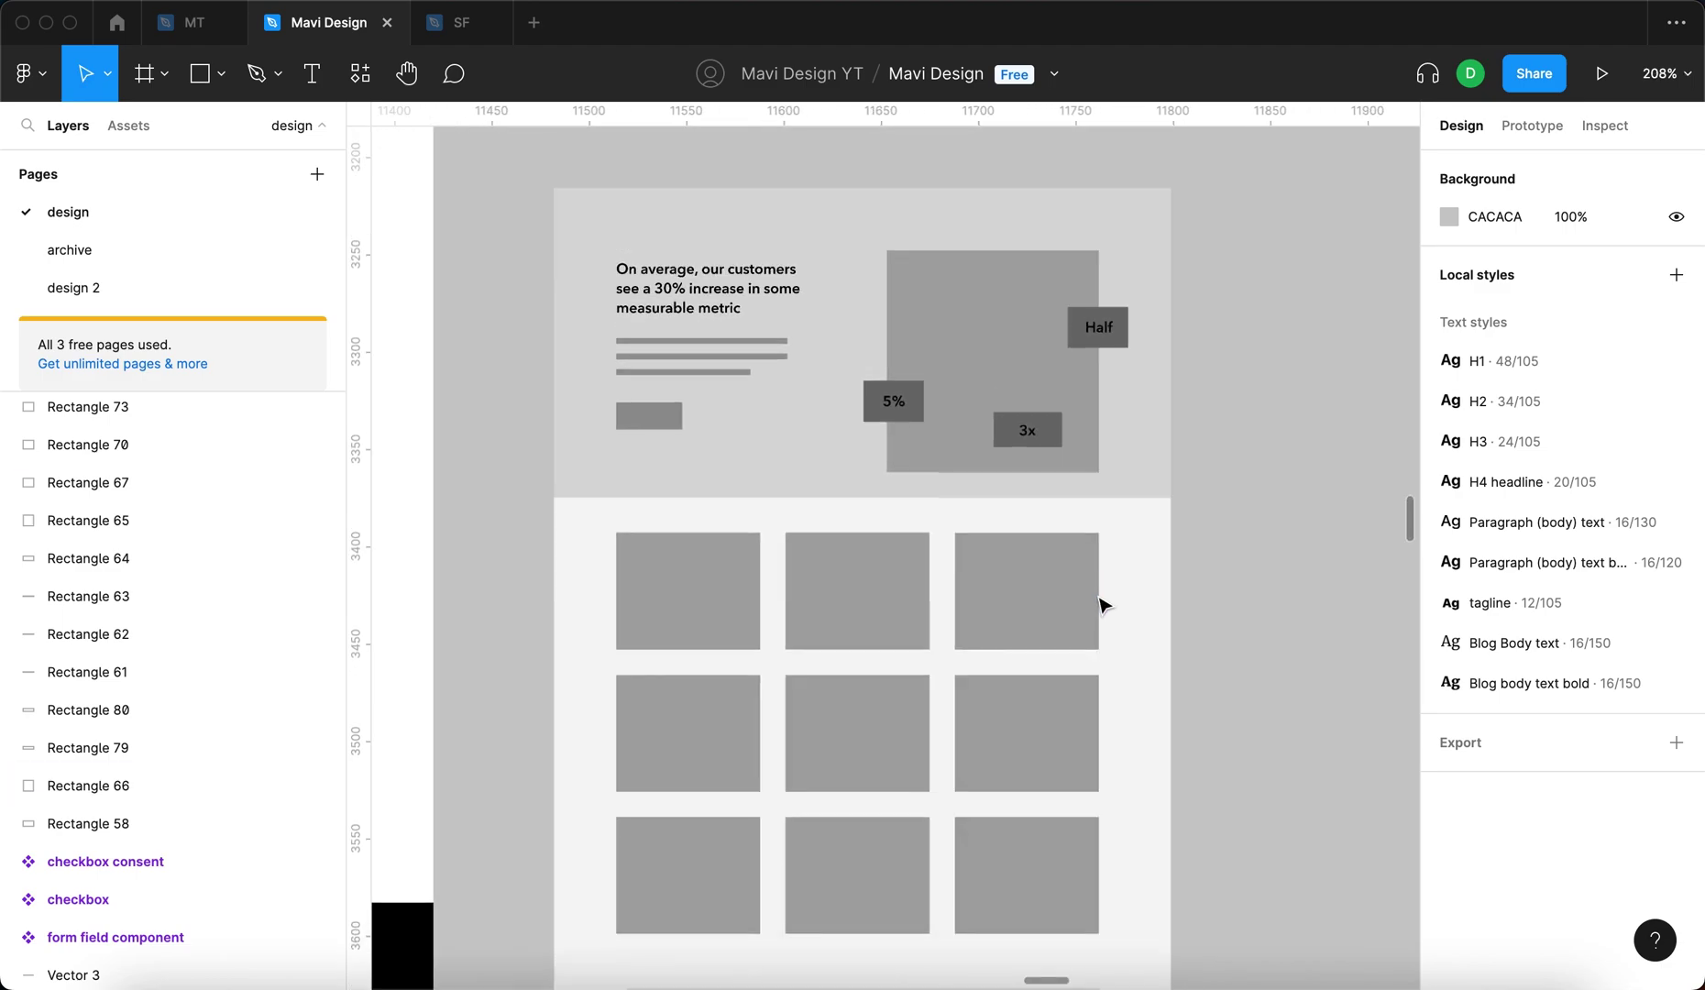
{"action": "left_click", "coordinate": [1076, 632]}
{"action": "key", "text": "Escape"}
{"action": "scroll", "coordinate": [1112, 568], "scroll_direction": "up", "scroll_amount": 3}
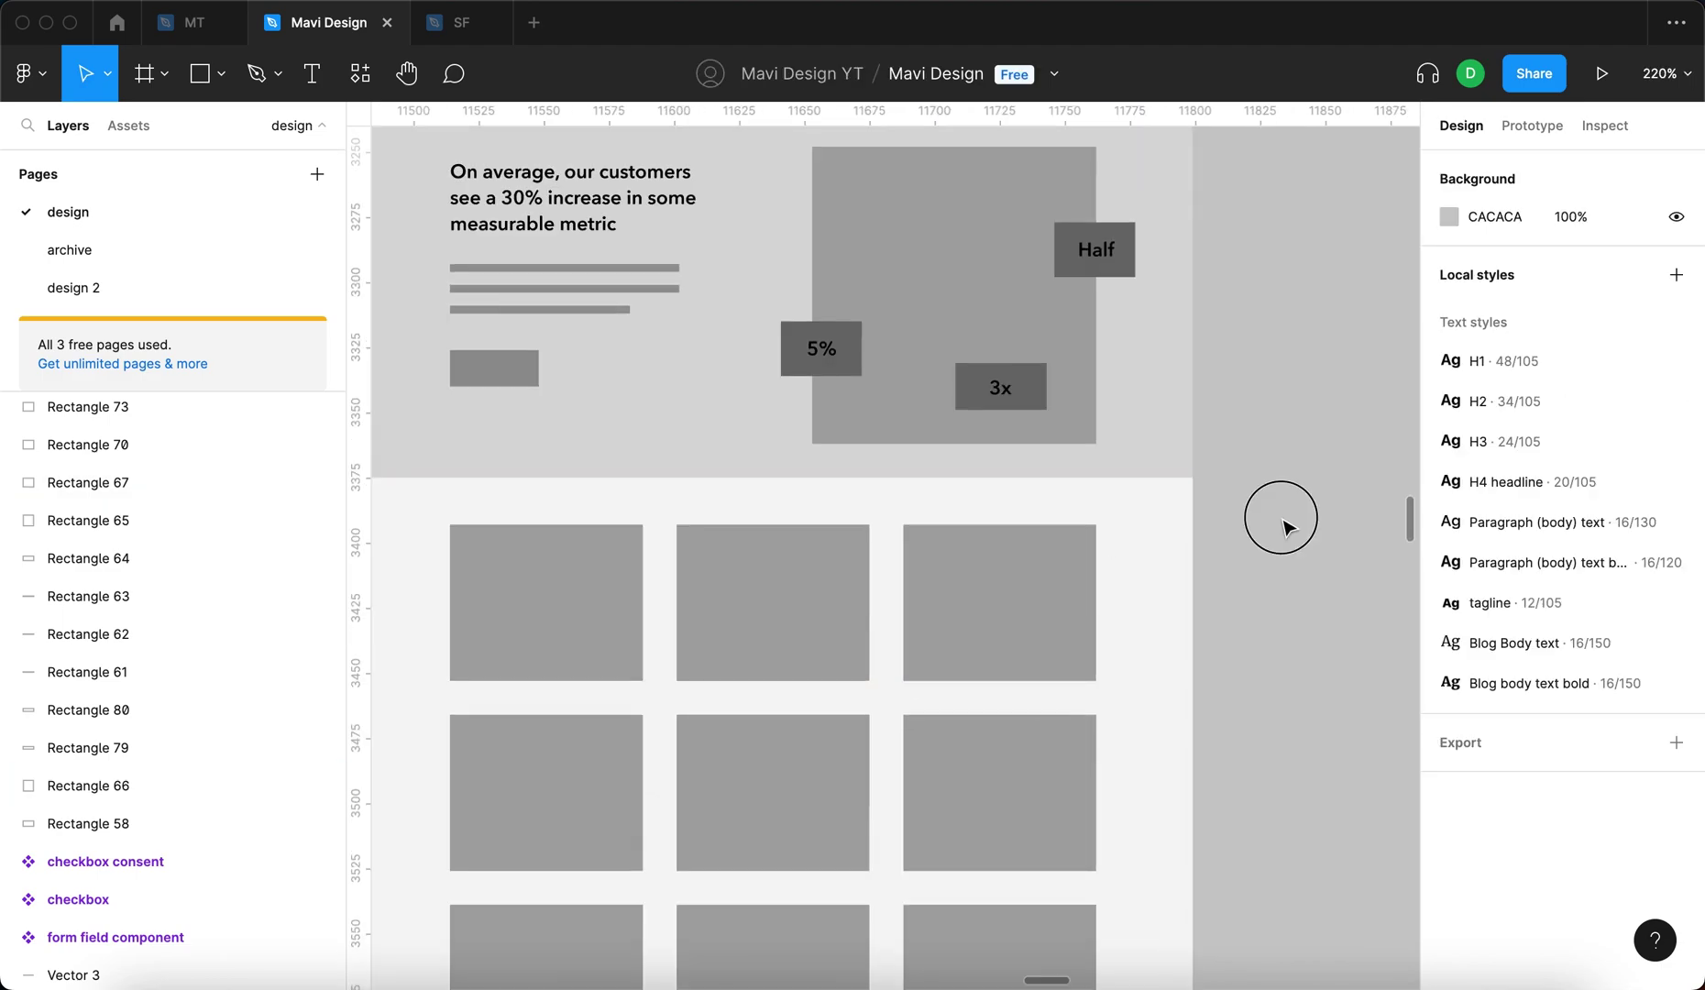
{"action": "left_click", "coordinate": [822, 349]}
{"action": "left_click", "coordinate": [1303, 564]}
Duplicate the hero headline into the first card, change its text to "Company A" and make the text box auto-width
{"action": "scroll", "coordinate": [582, 300], "scroll_direction": "up", "scroll_amount": 4}
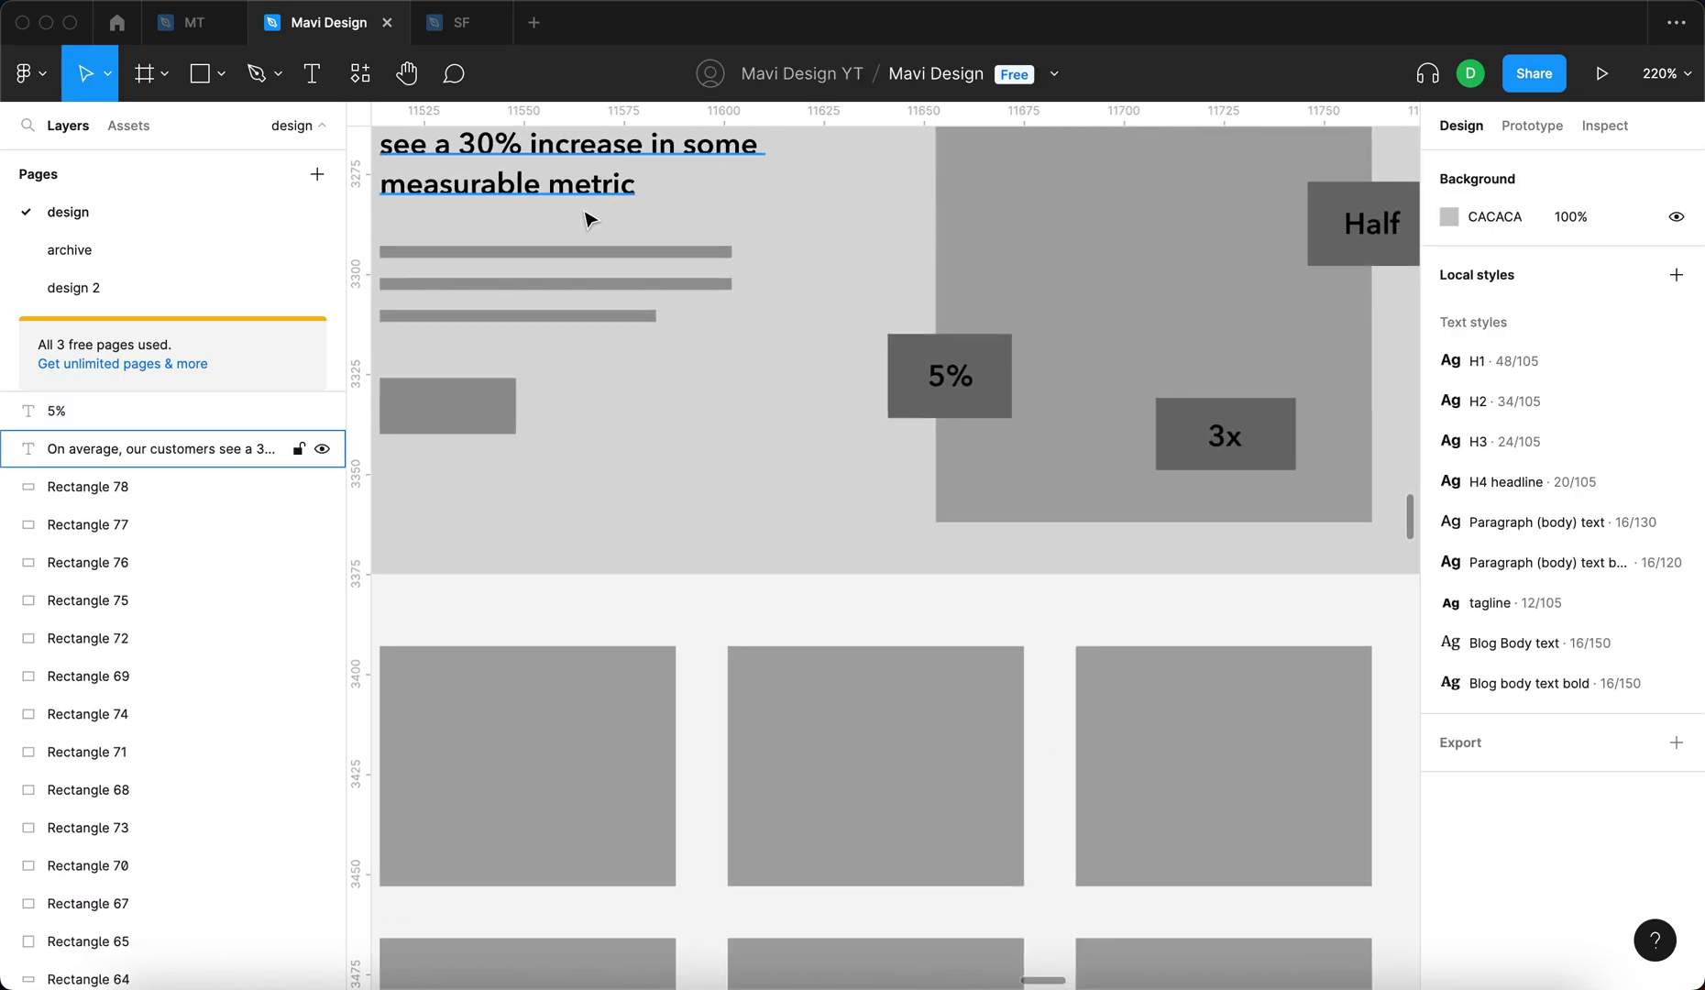
{"action": "left_click", "coordinate": [583, 192]}
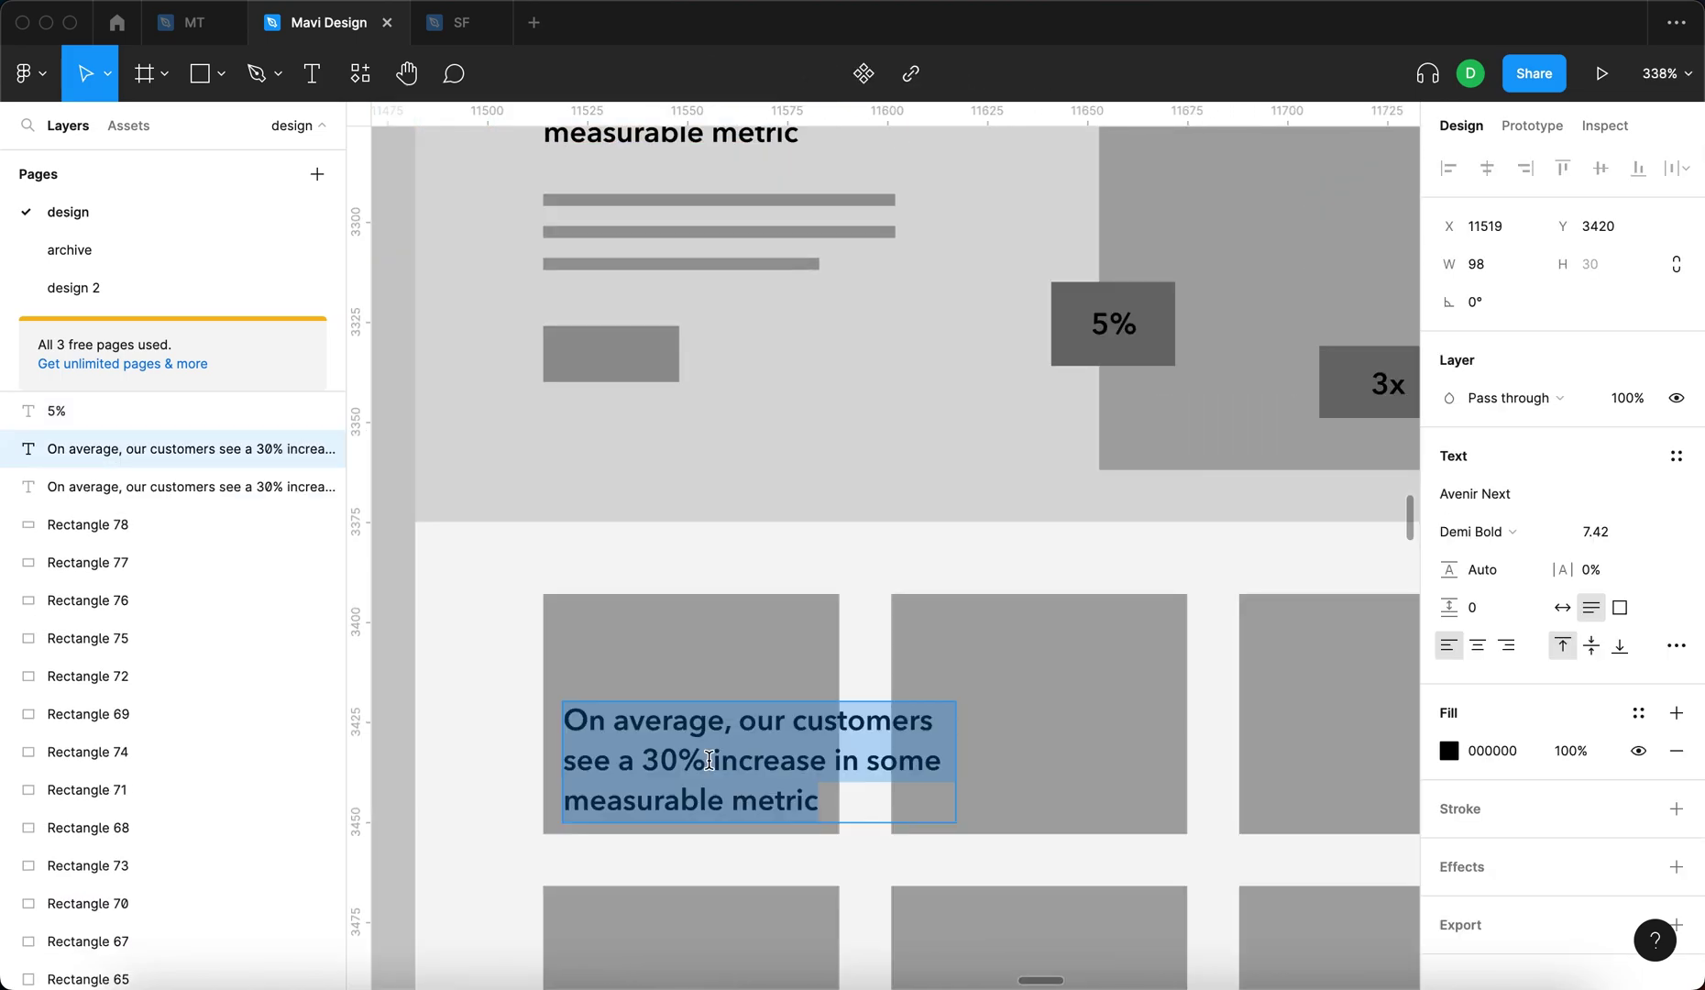
{"action": "type", "text": "Company"}
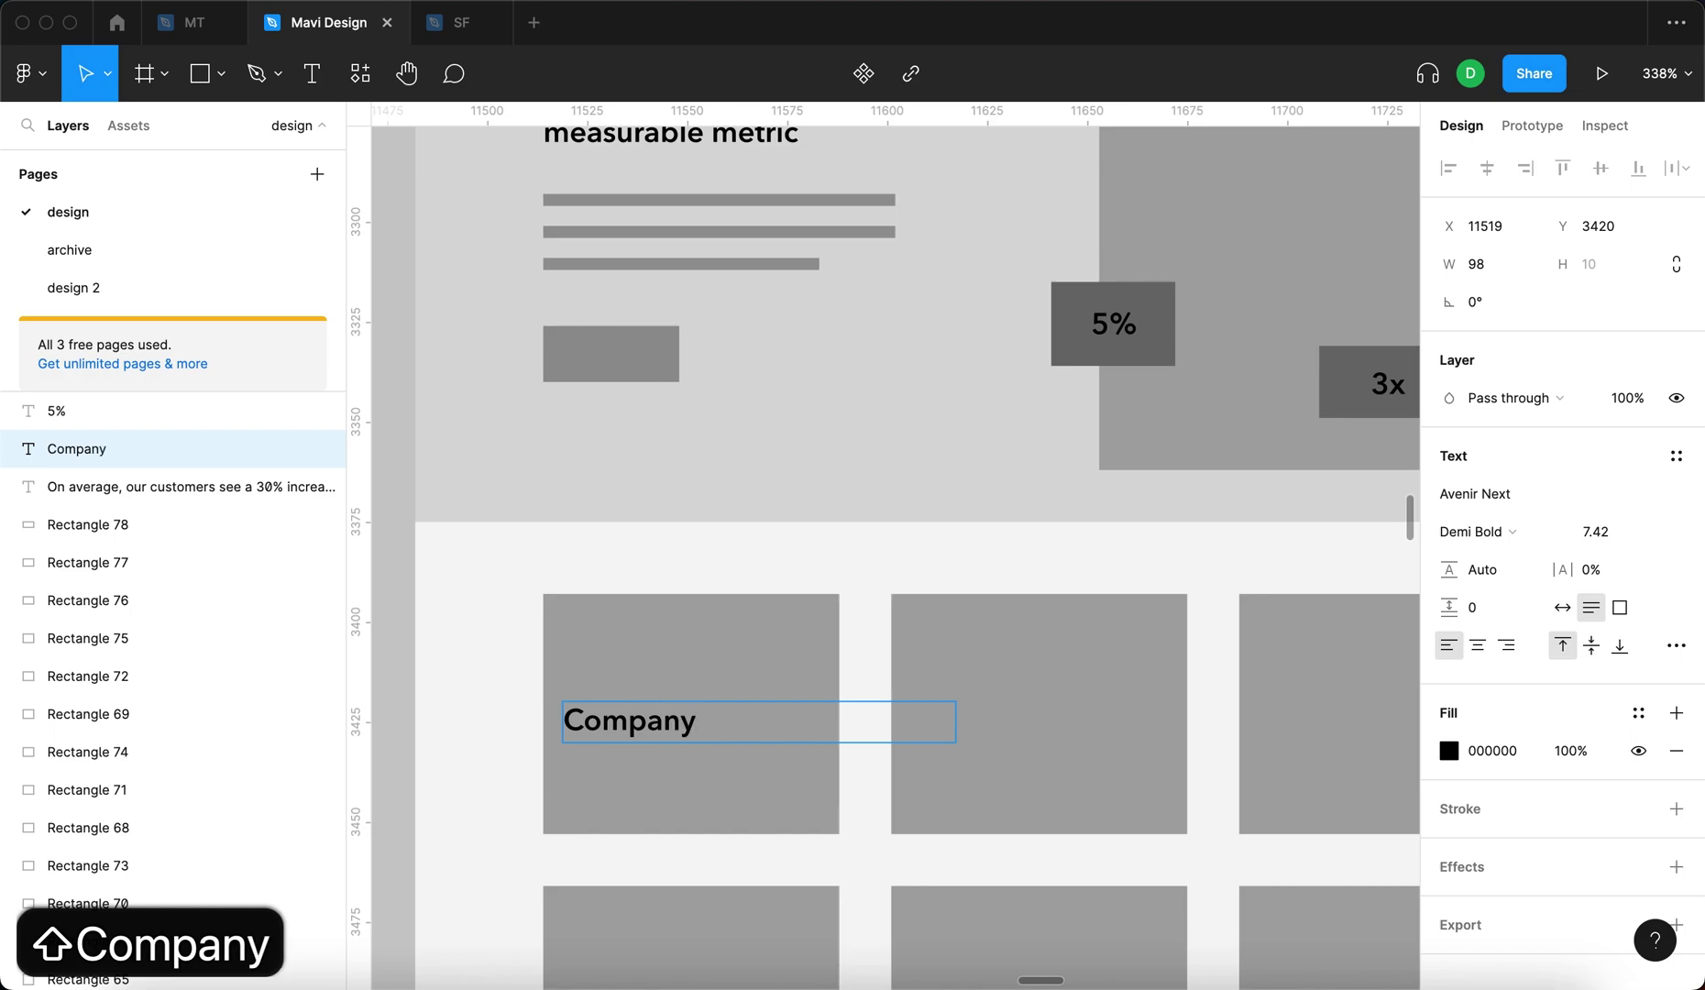
{"action": "type", "text": " A"}
{"action": "key", "text": "Escape"}
{"action": "left_click", "coordinate": [1562, 605]}
{"action": "left_click_drag", "start_coordinate": [647, 716], "coordinate": [677, 777]}
Copy a hero text line in front of the first card beneath "Company A", shorten it to about 59 × 3 and add a shorter line below
{"action": "left_click_drag", "start_coordinate": [747, 200], "coordinate": [780, 810]}
{"action": "key", "text": "alt+super+bracketright"}
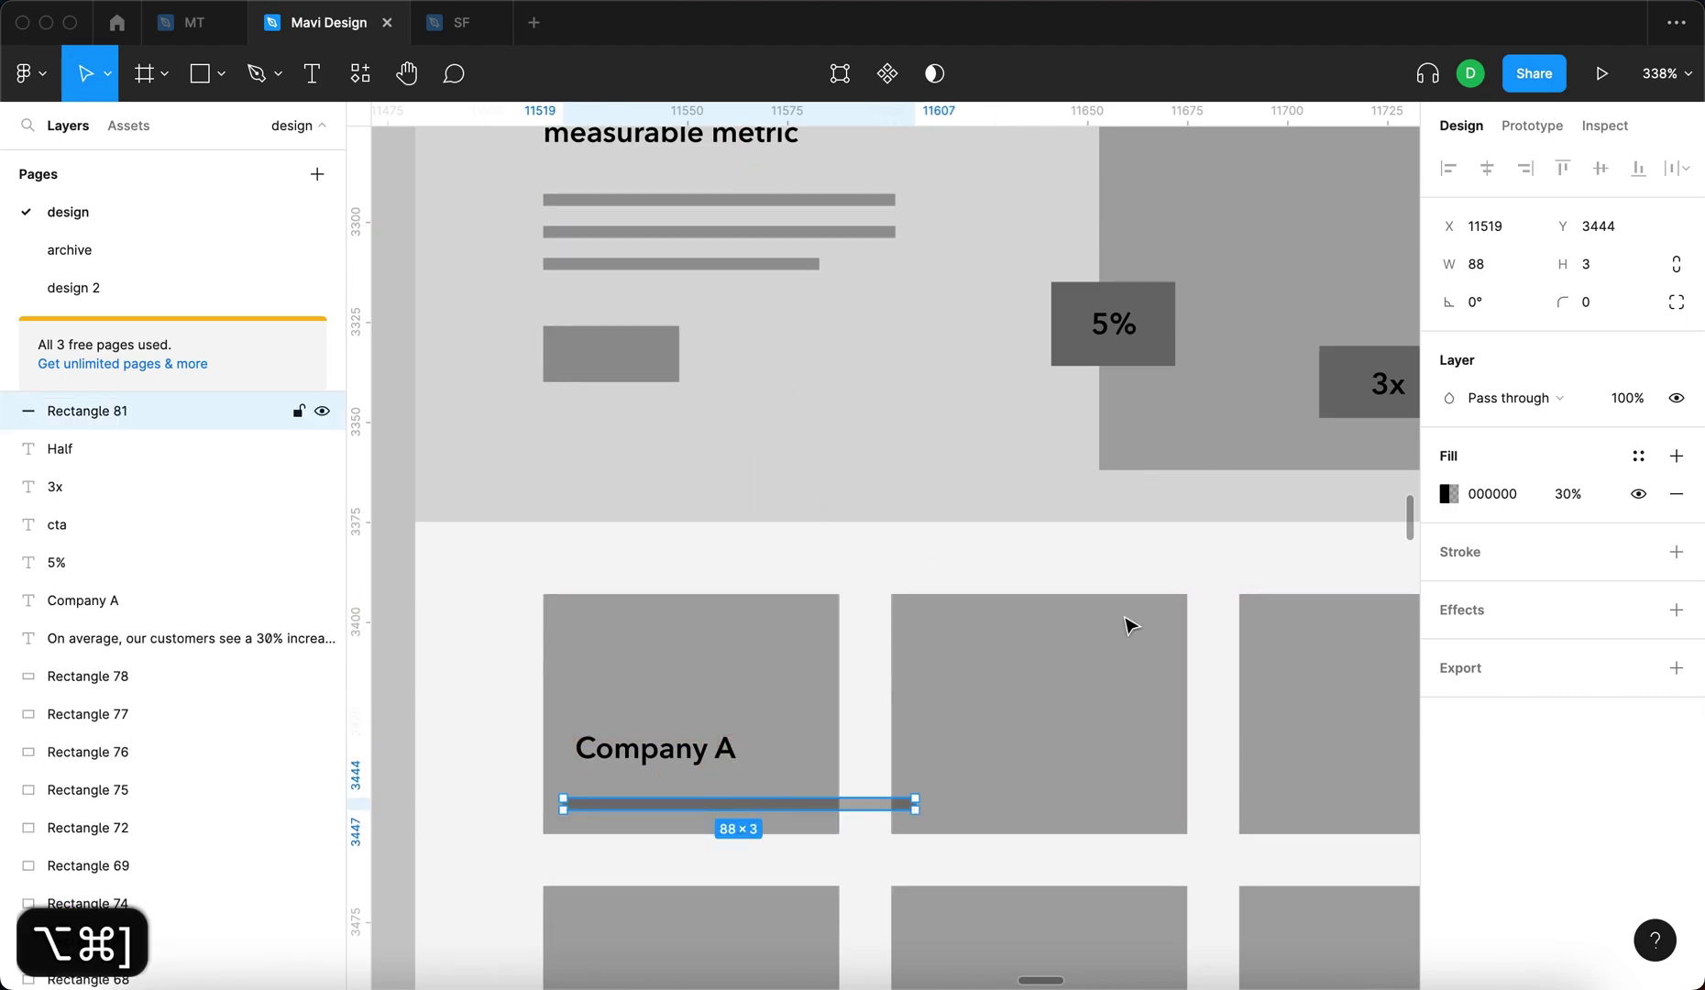
{"action": "left_click_drag", "start_coordinate": [913, 806], "coordinate": [801, 808]}
{"action": "scroll", "coordinate": [802, 807], "scroll_direction": "up", "scroll_amount": 5}
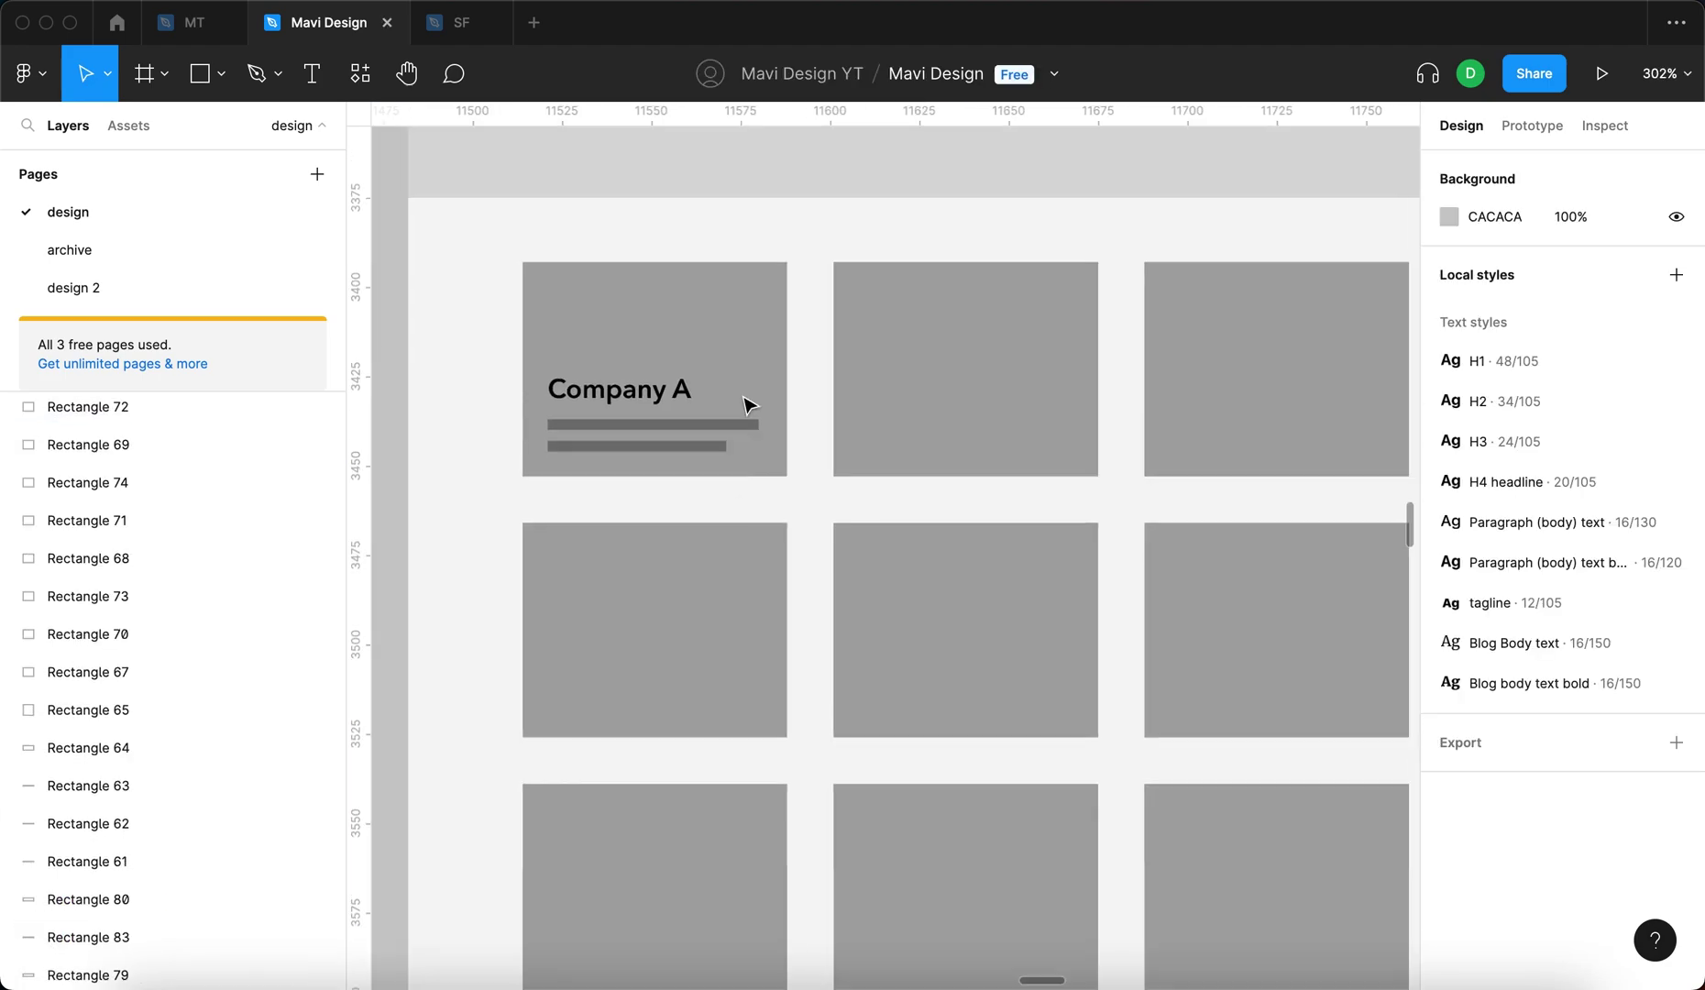
{"action": "scroll", "coordinate": [750, 406], "scroll_direction": "up", "scroll_amount": 1}
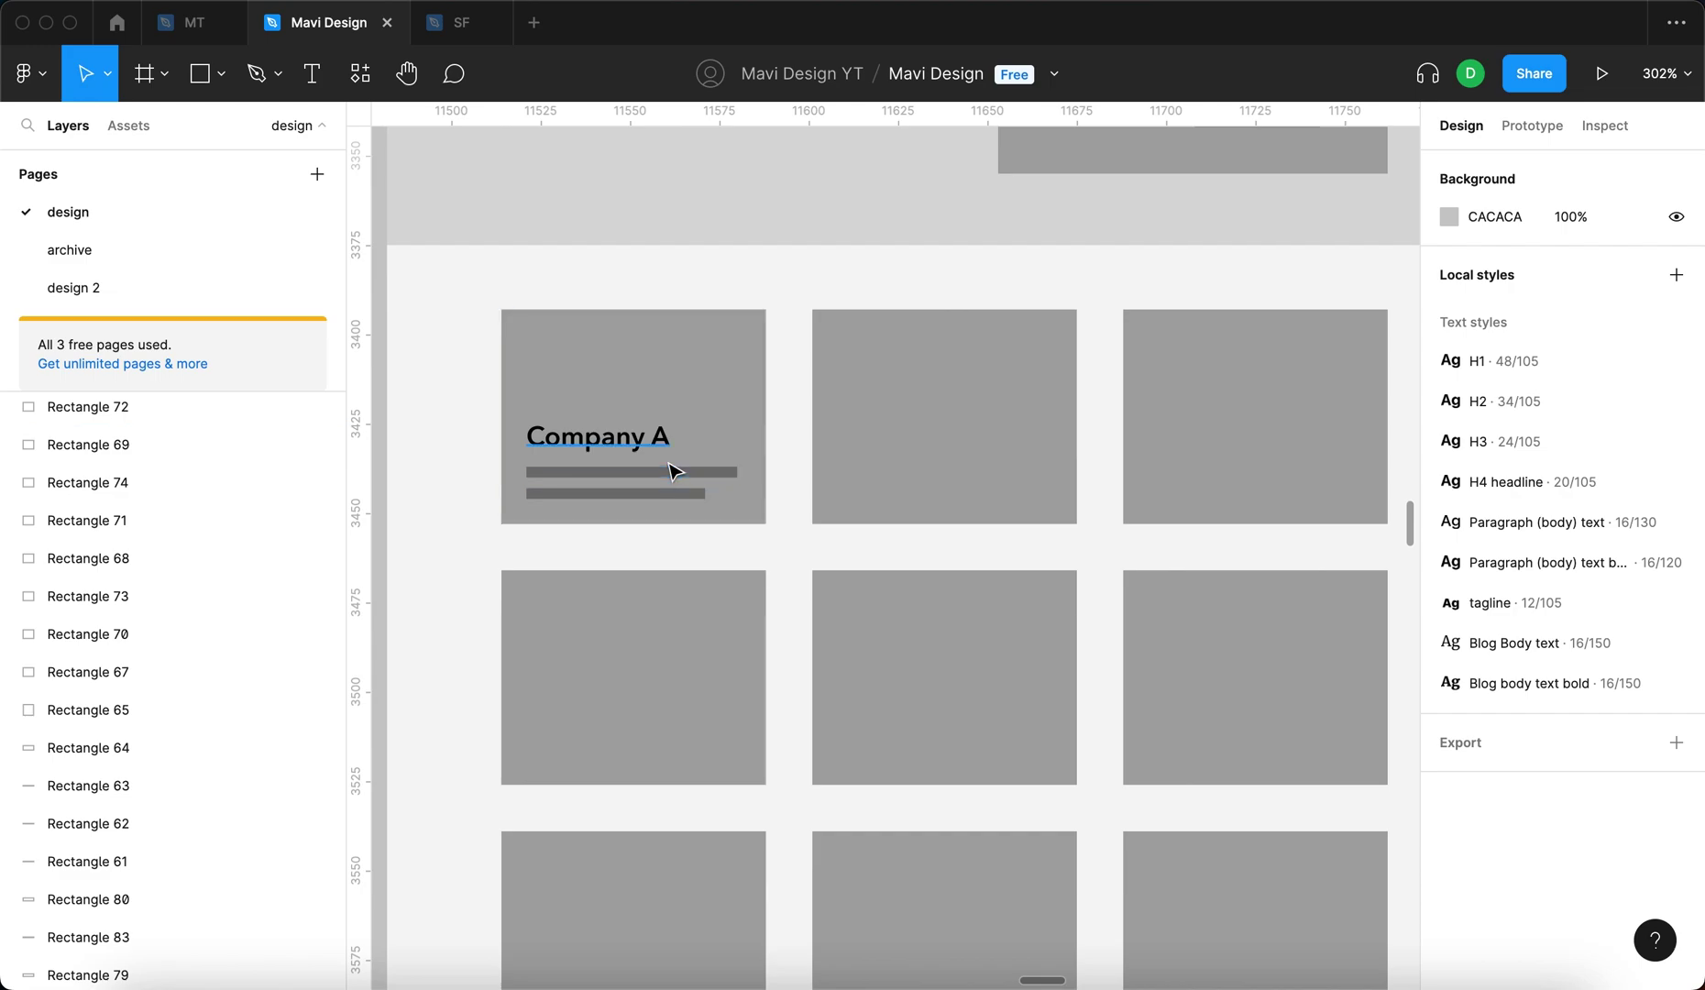
Duplicate the "Company A" label to the top of the second card and copy the hero's "5%" label beneath it
{"action": "left_click", "coordinate": [639, 456]}
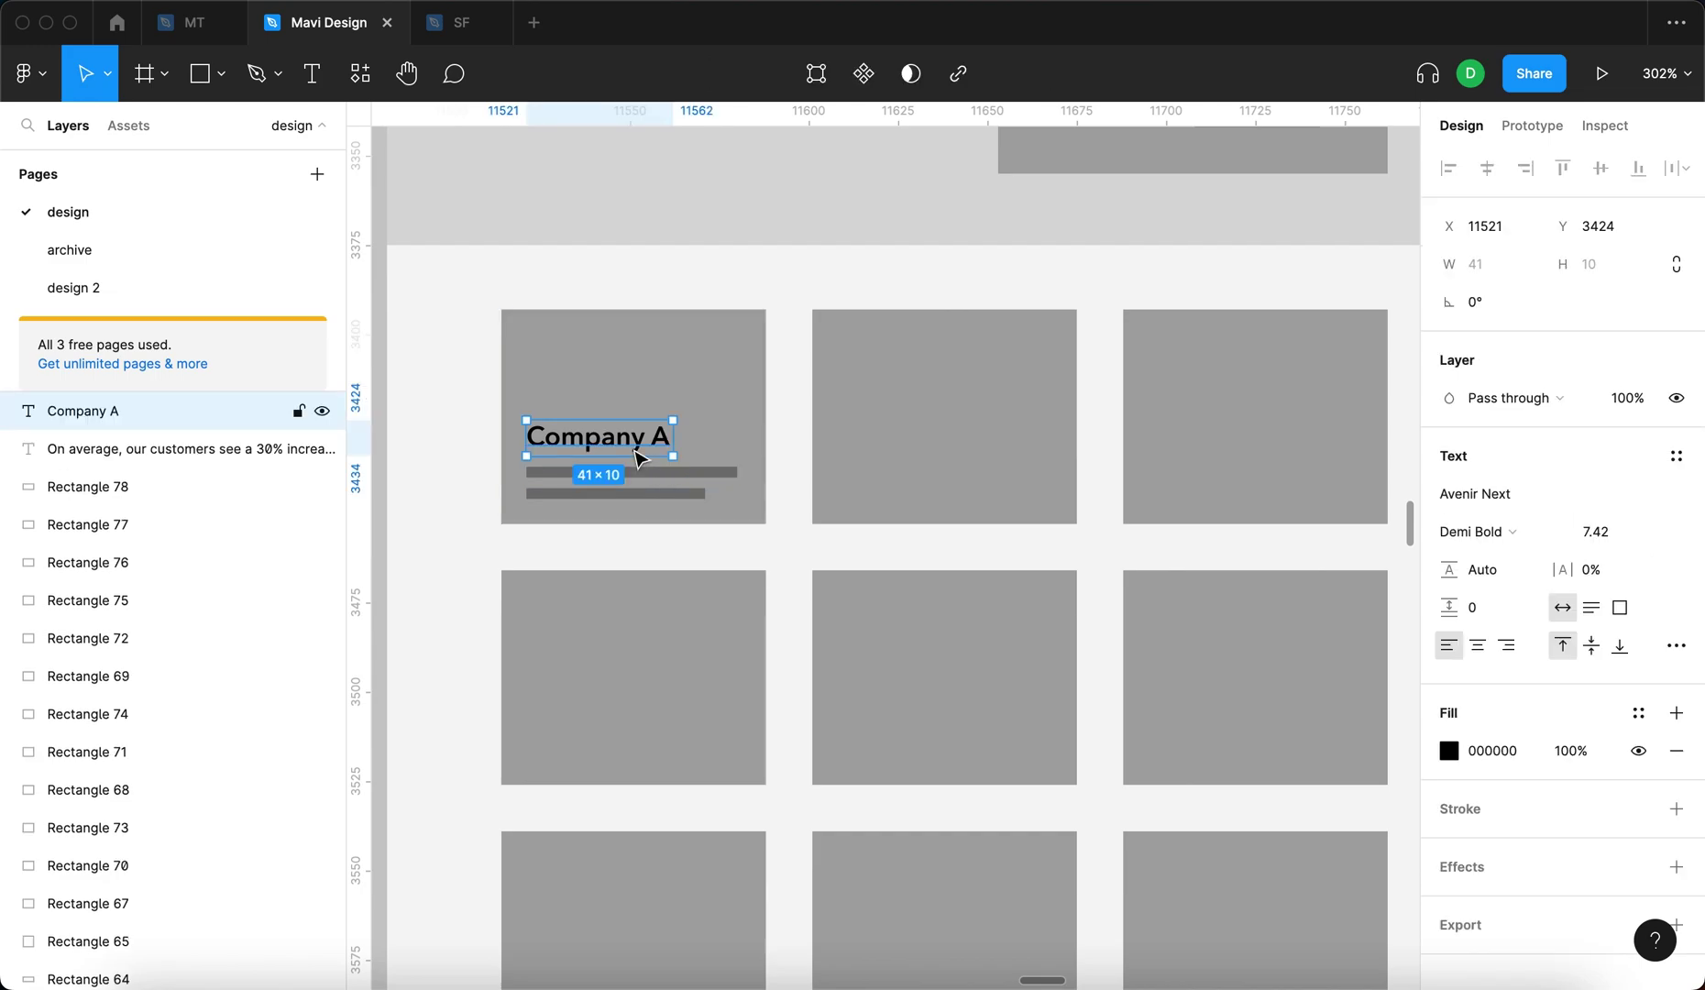
{"action": "left_click", "coordinate": [777, 370]}
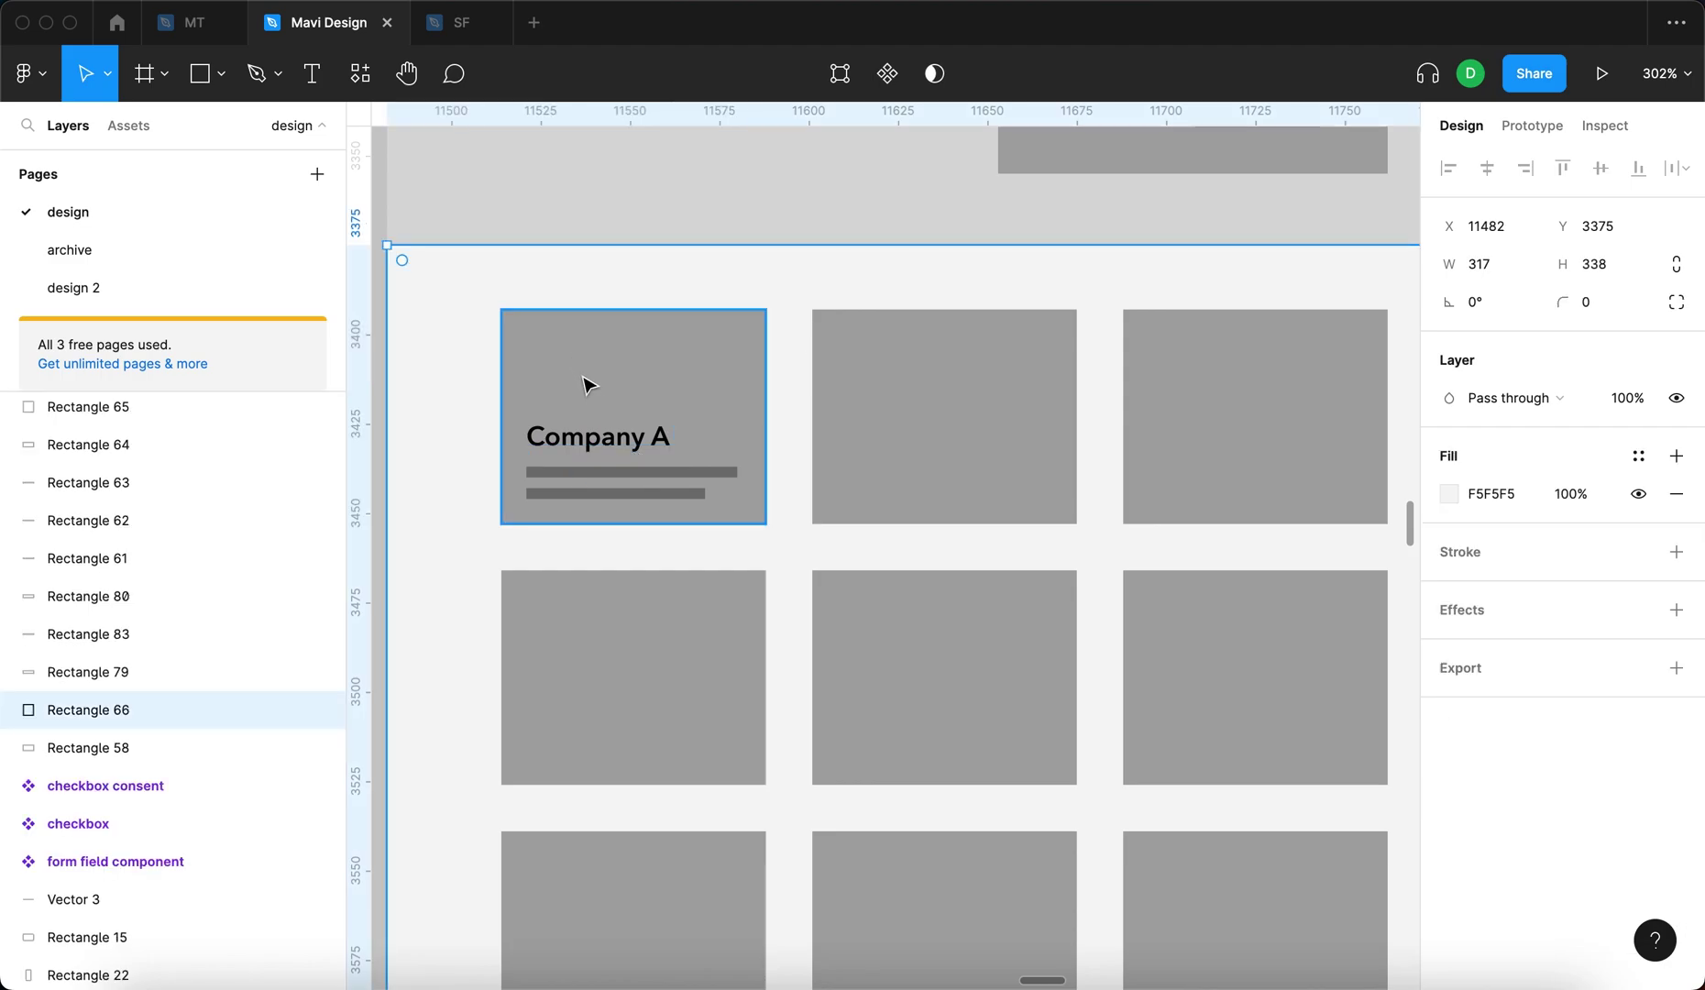
{"action": "left_click", "coordinate": [601, 444]}
{"action": "scroll", "coordinate": [513, 473], "scroll_direction": "left", "scroll_amount": 3}
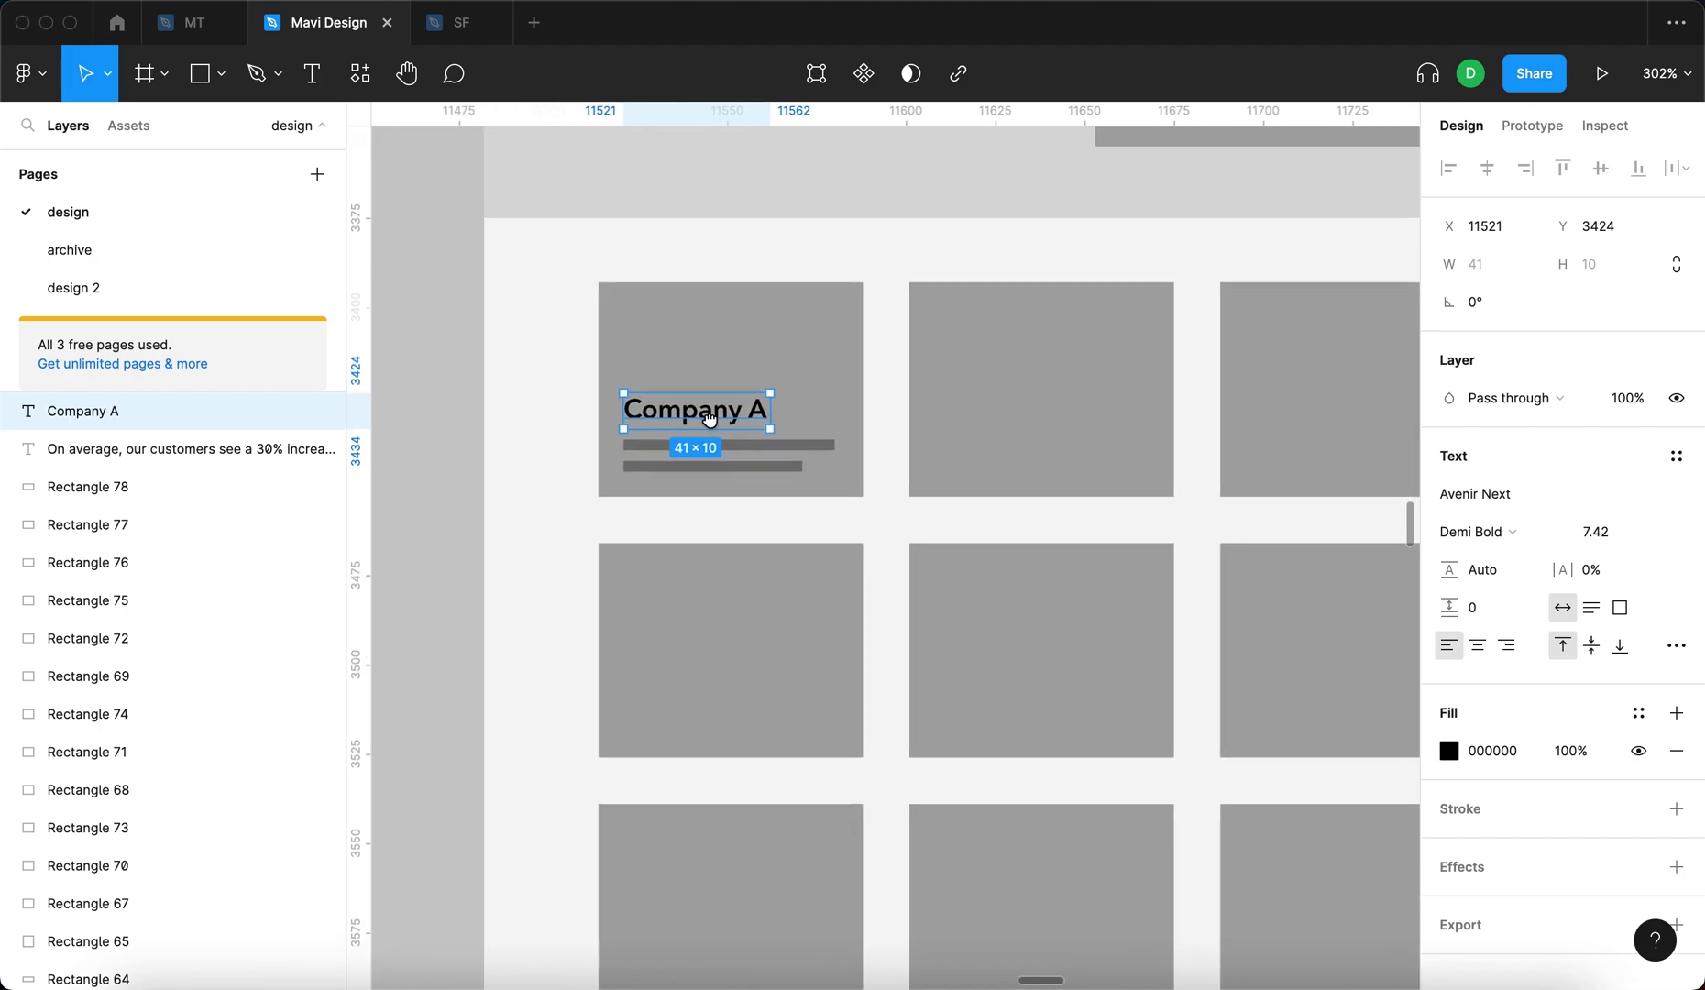
{"action": "left_click", "coordinate": [499, 470]}
{"action": "left_click", "coordinate": [420, 501]}
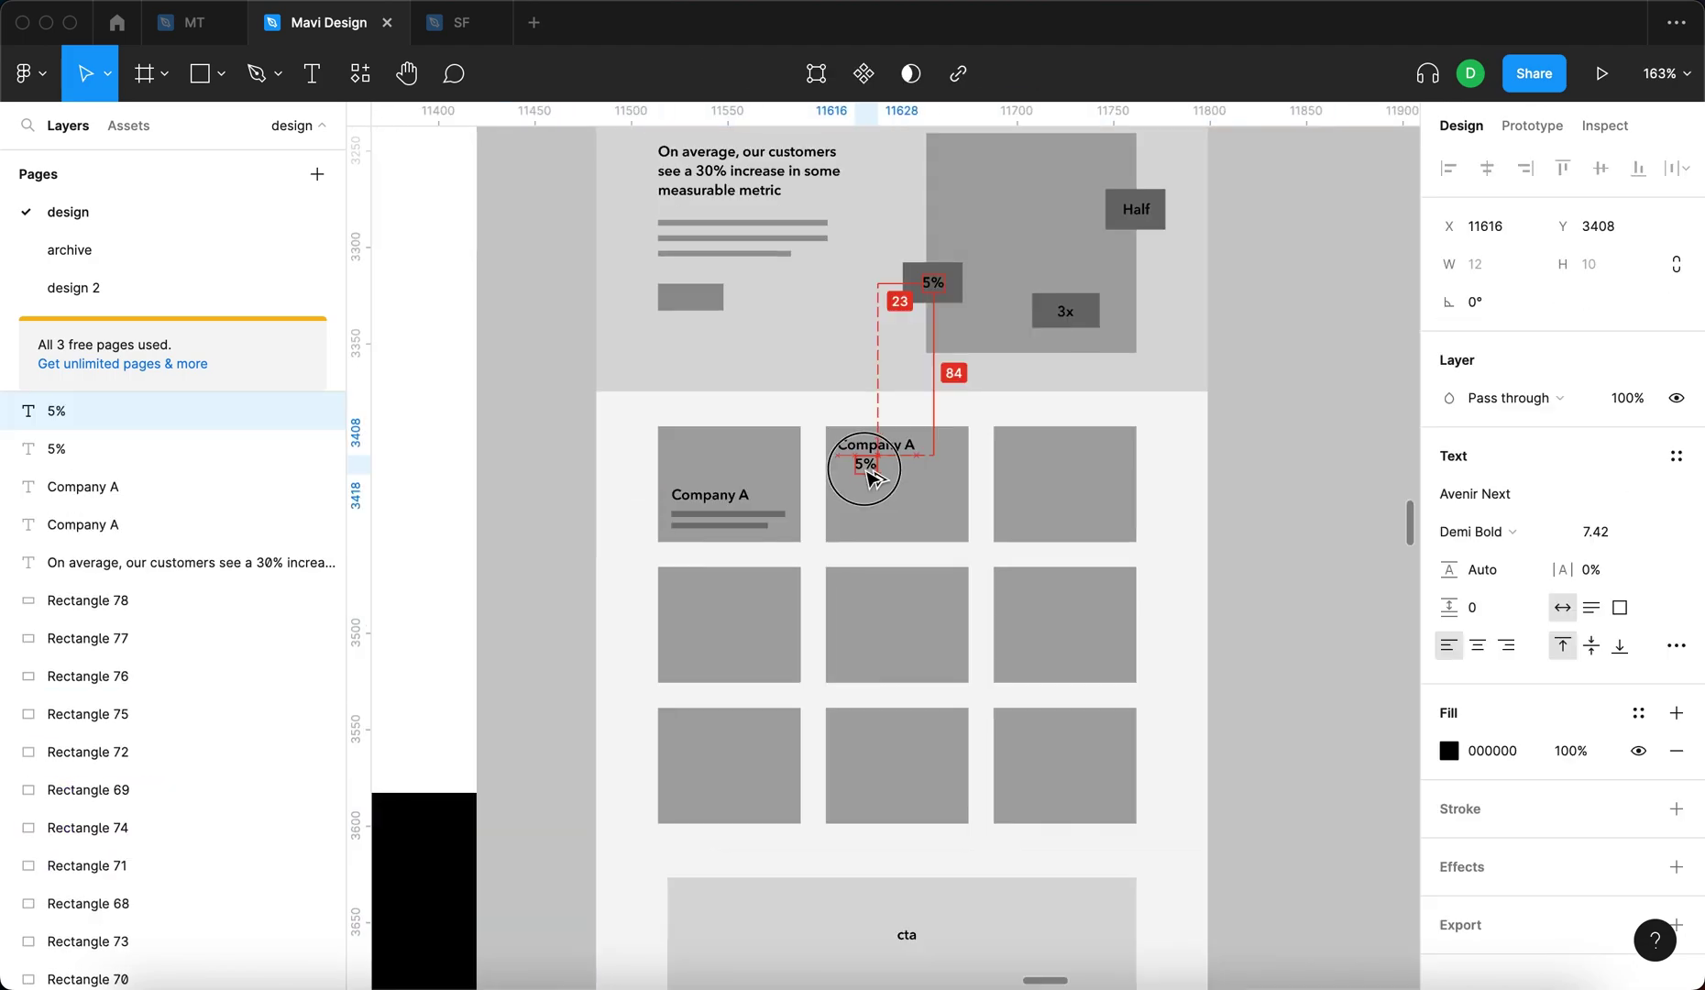
Duplicate the second card's "5%" label twice downward and change the copies to "32%" and "2x"
{"action": "left_click_drag", "start_coordinate": [869, 460], "coordinate": [852, 573]}
{"action": "scroll", "coordinate": [866, 484], "scroll_direction": "up", "scroll_amount": 5}
{"action": "double_click", "coordinate": [844, 559]}
{"action": "type", "text": "#"}
{"action": "key", "text": "BackSpace"}
{"action": "type", "text": "32%"}
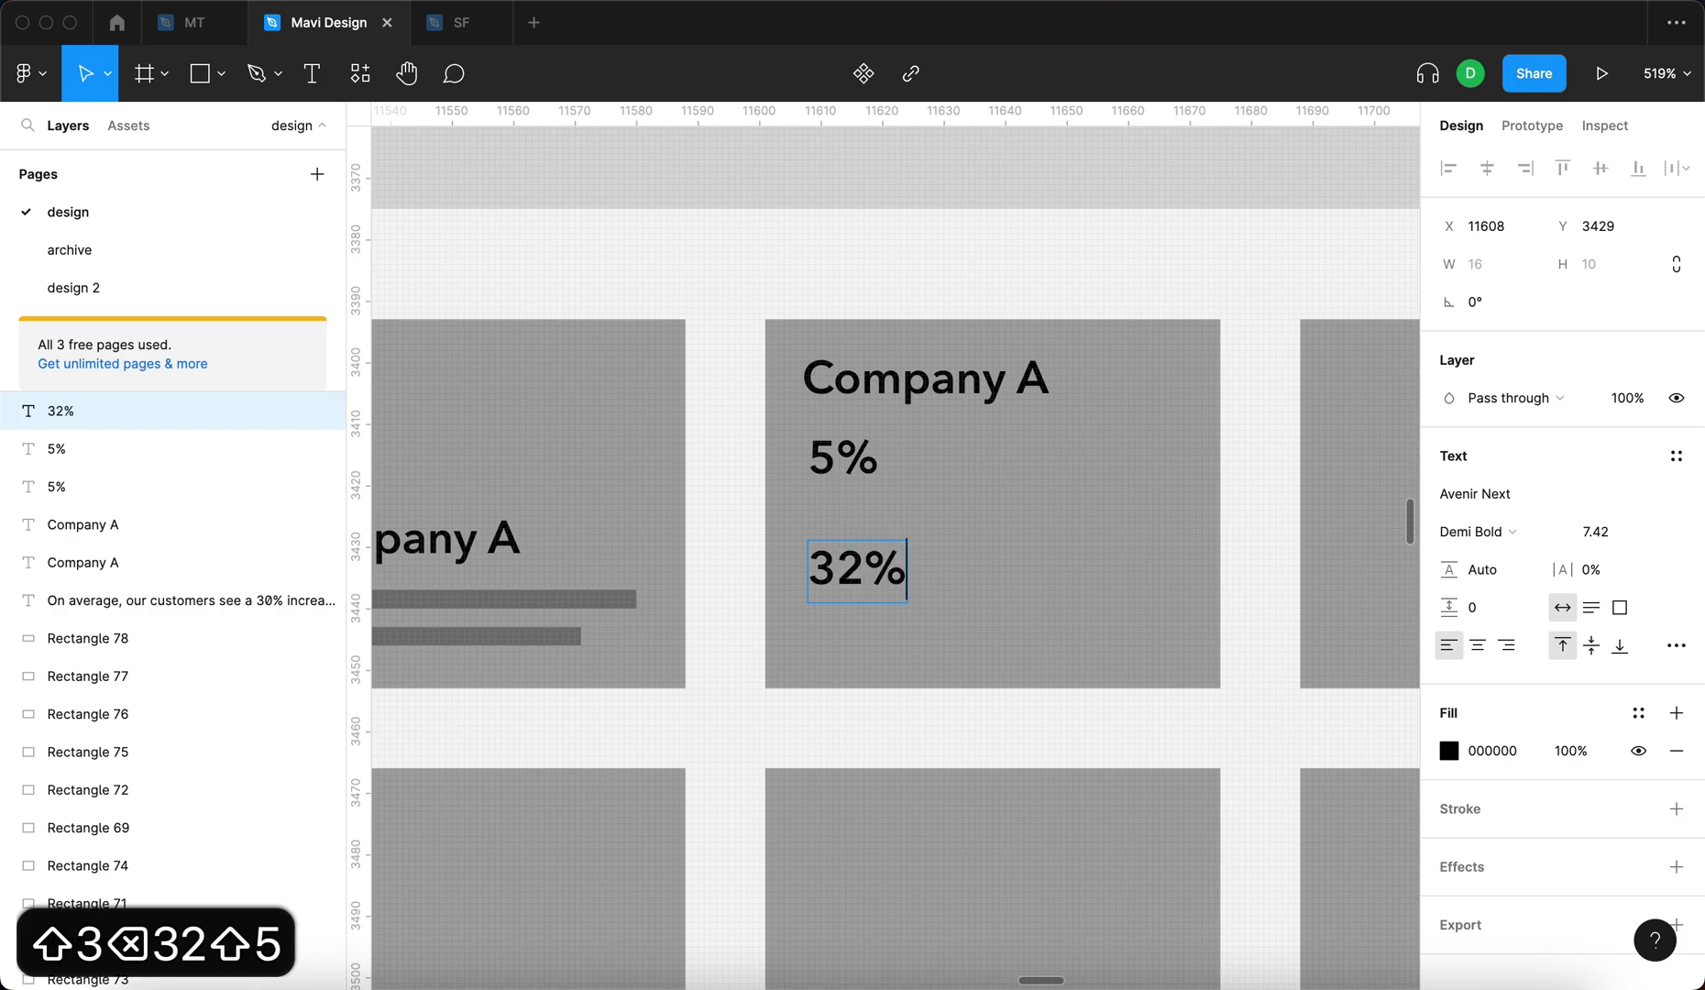
{"action": "key", "text": "Escape"}
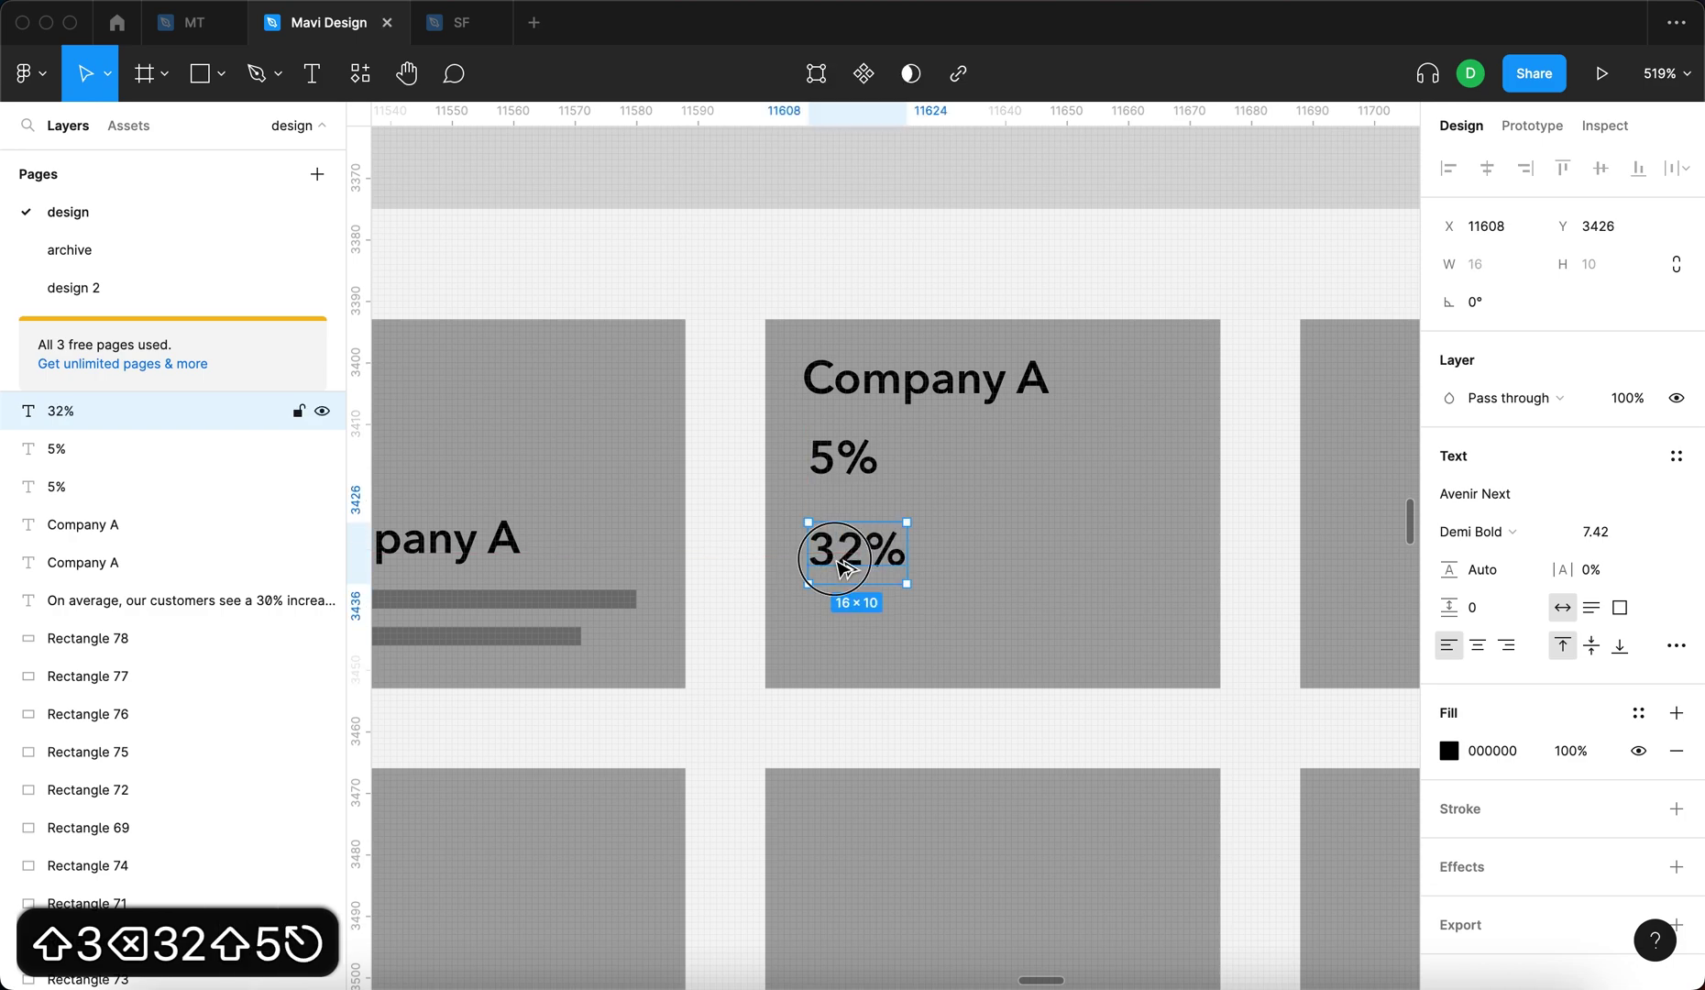
{"action": "left_click_drag", "start_coordinate": [853, 568], "coordinate": [856, 642]}
{"action": "double_click", "coordinate": [856, 642]}
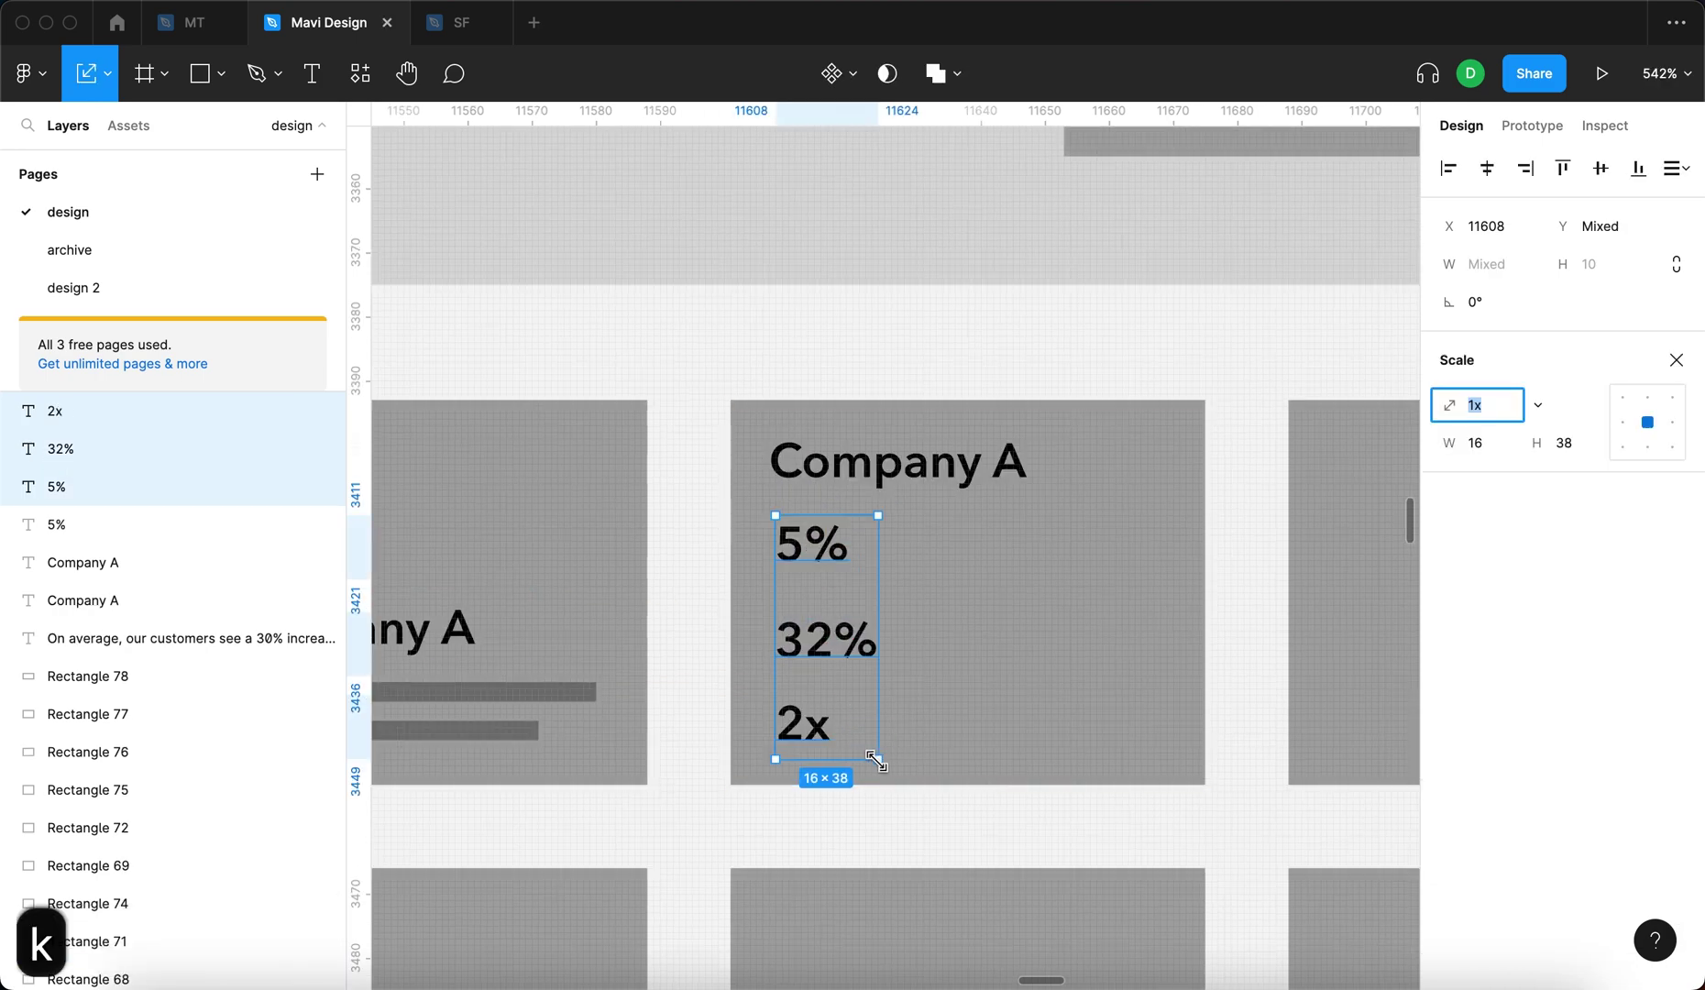
Scale the second card's three metric labels down to about 8 high and space them out vertically below "Company A"
{"action": "left_click_drag", "start_coordinate": [876, 759], "coordinate": [867, 712]}
{"action": "left_click", "coordinate": [830, 712]}
{"action": "left_click", "coordinate": [807, 544]}
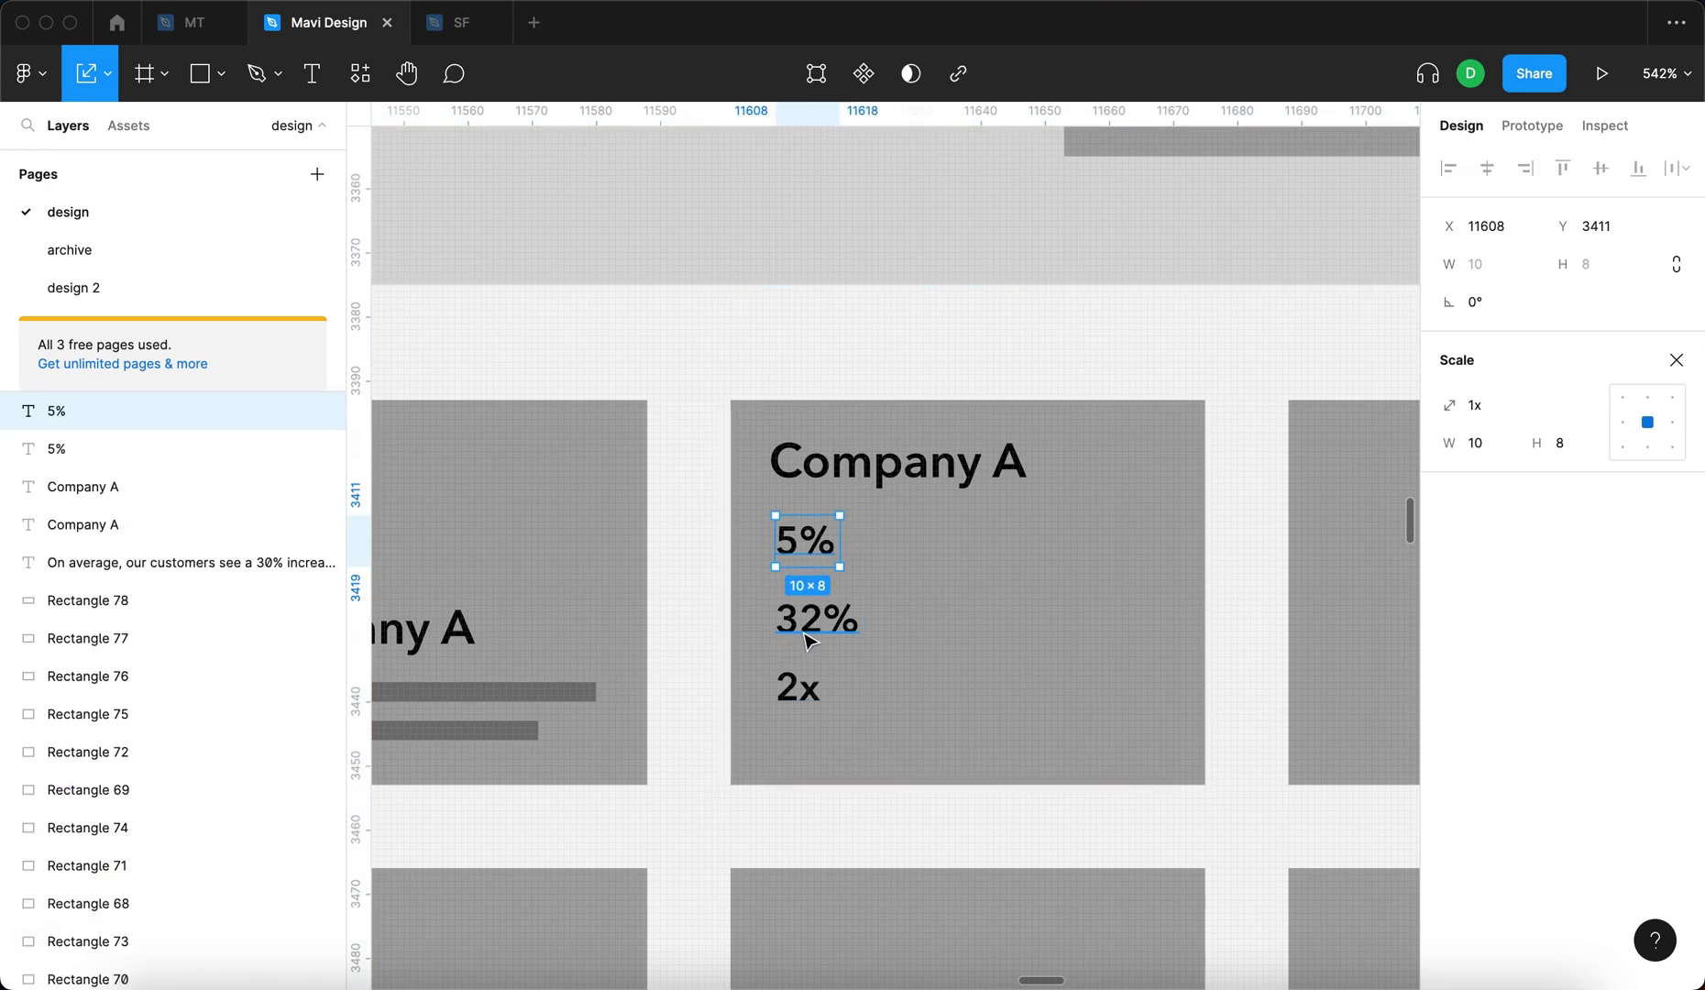
{"action": "left_click", "coordinate": [810, 637], "text": "shift"}
{"action": "left_click", "coordinate": [795, 688], "text": "shift"}
{"action": "left_click", "coordinate": [816, 628]}
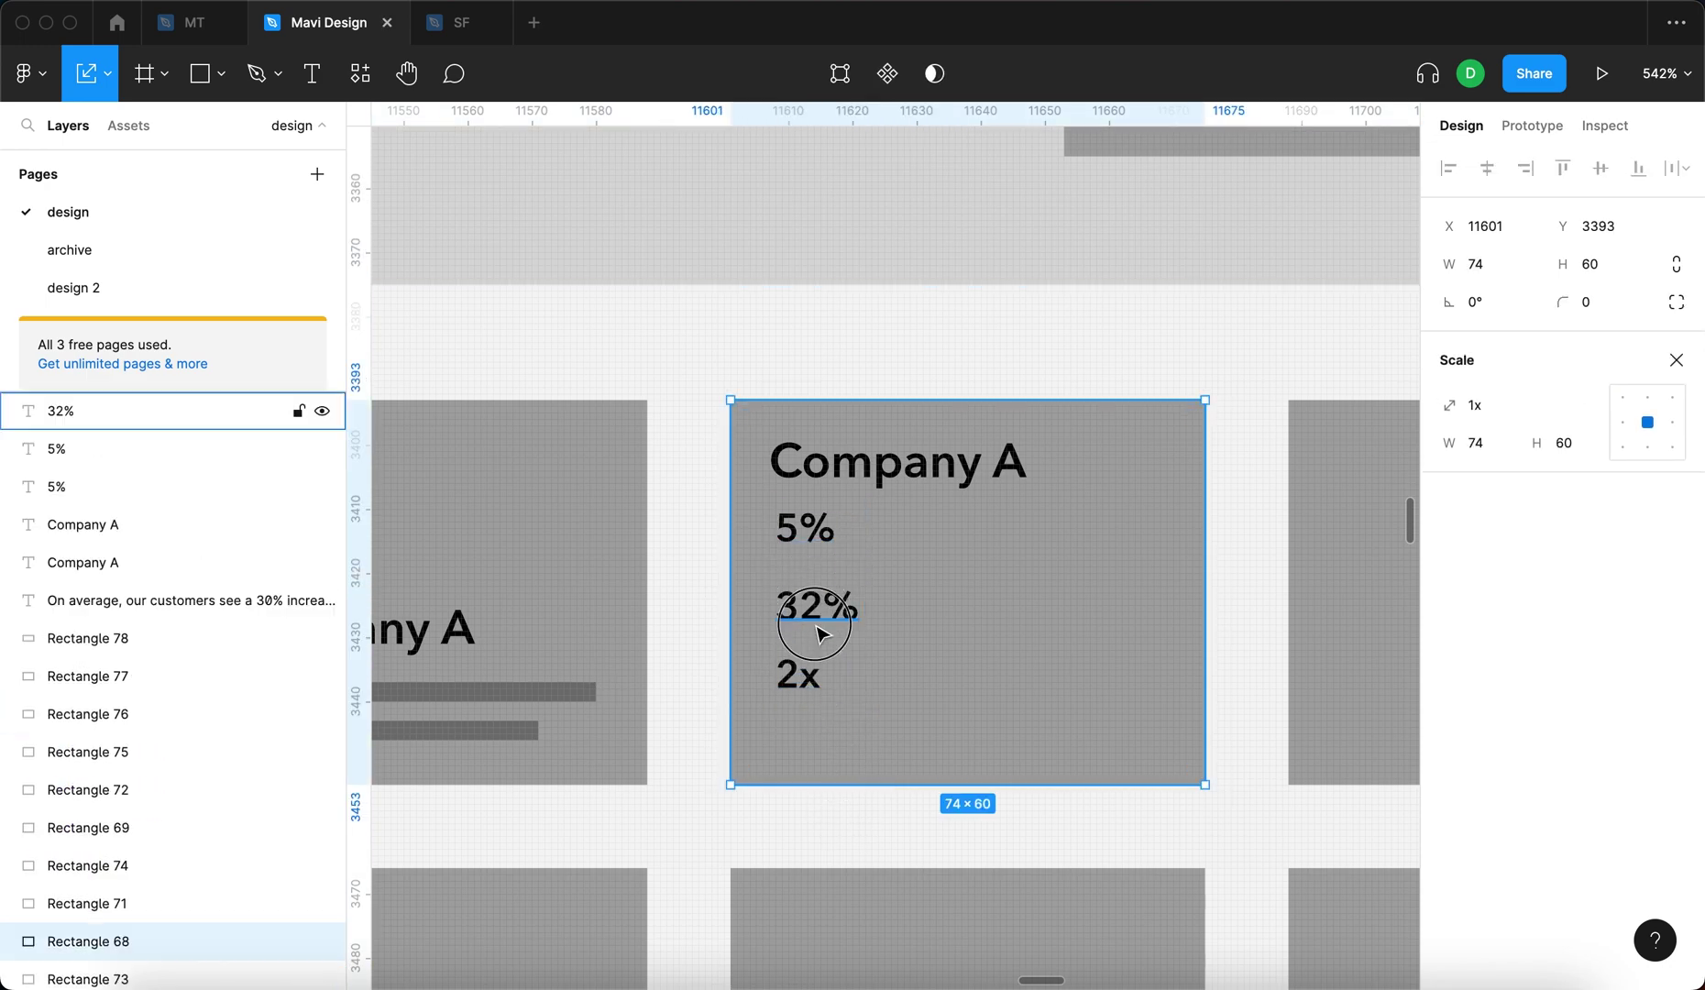
{"action": "left_click", "coordinate": [816, 628]}
{"action": "left_click", "coordinate": [807, 676], "text": "shift"}
{"action": "left_click_drag", "start_coordinate": [835, 615], "coordinate": [838, 625]}
{"action": "left_click", "coordinate": [841, 631], "text": "shift"}
{"action": "left_click_drag", "start_coordinate": [799, 693], "coordinate": [796, 708]}
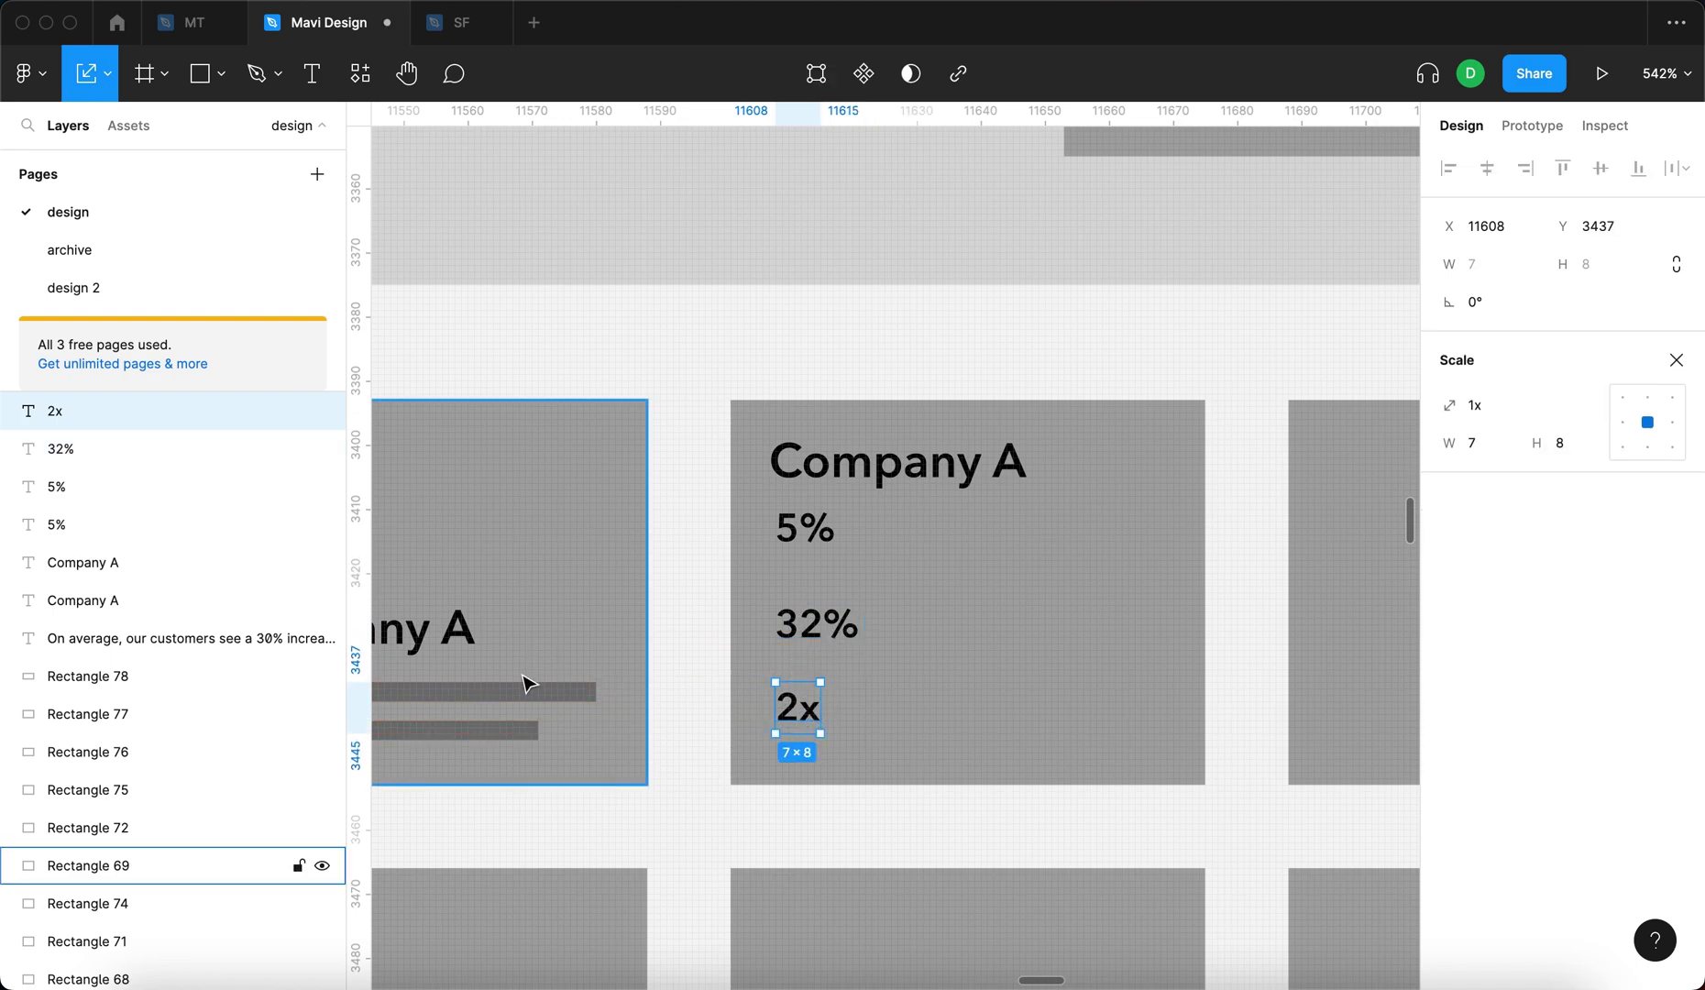
Copy the first card's placeholder line beneath the "5%", "32%" and "2x" labels in the second card at varying lengths
{"action": "left_click", "coordinate": [534, 700]}
{"action": "left_click_drag", "start_coordinate": [522, 700], "coordinate": [915, 672]}
{"action": "key", "text": "v"}
{"action": "key", "text": "super+z"}
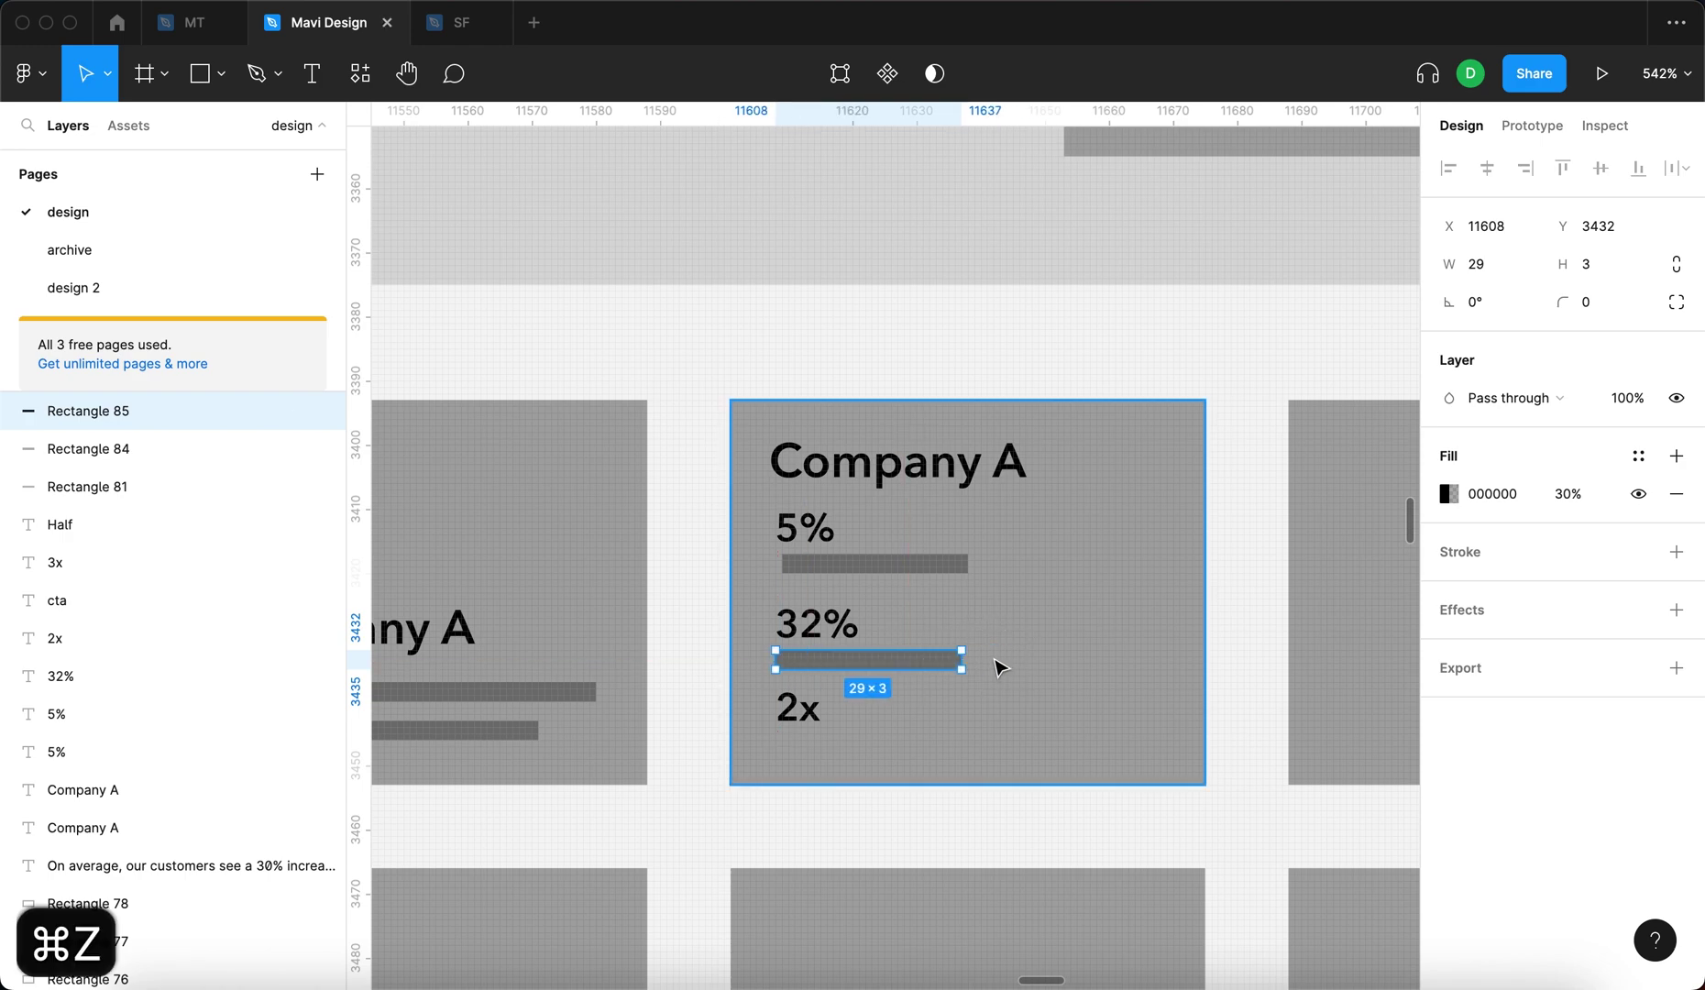
{"action": "left_click_drag", "start_coordinate": [972, 658], "coordinate": [1043, 736]}
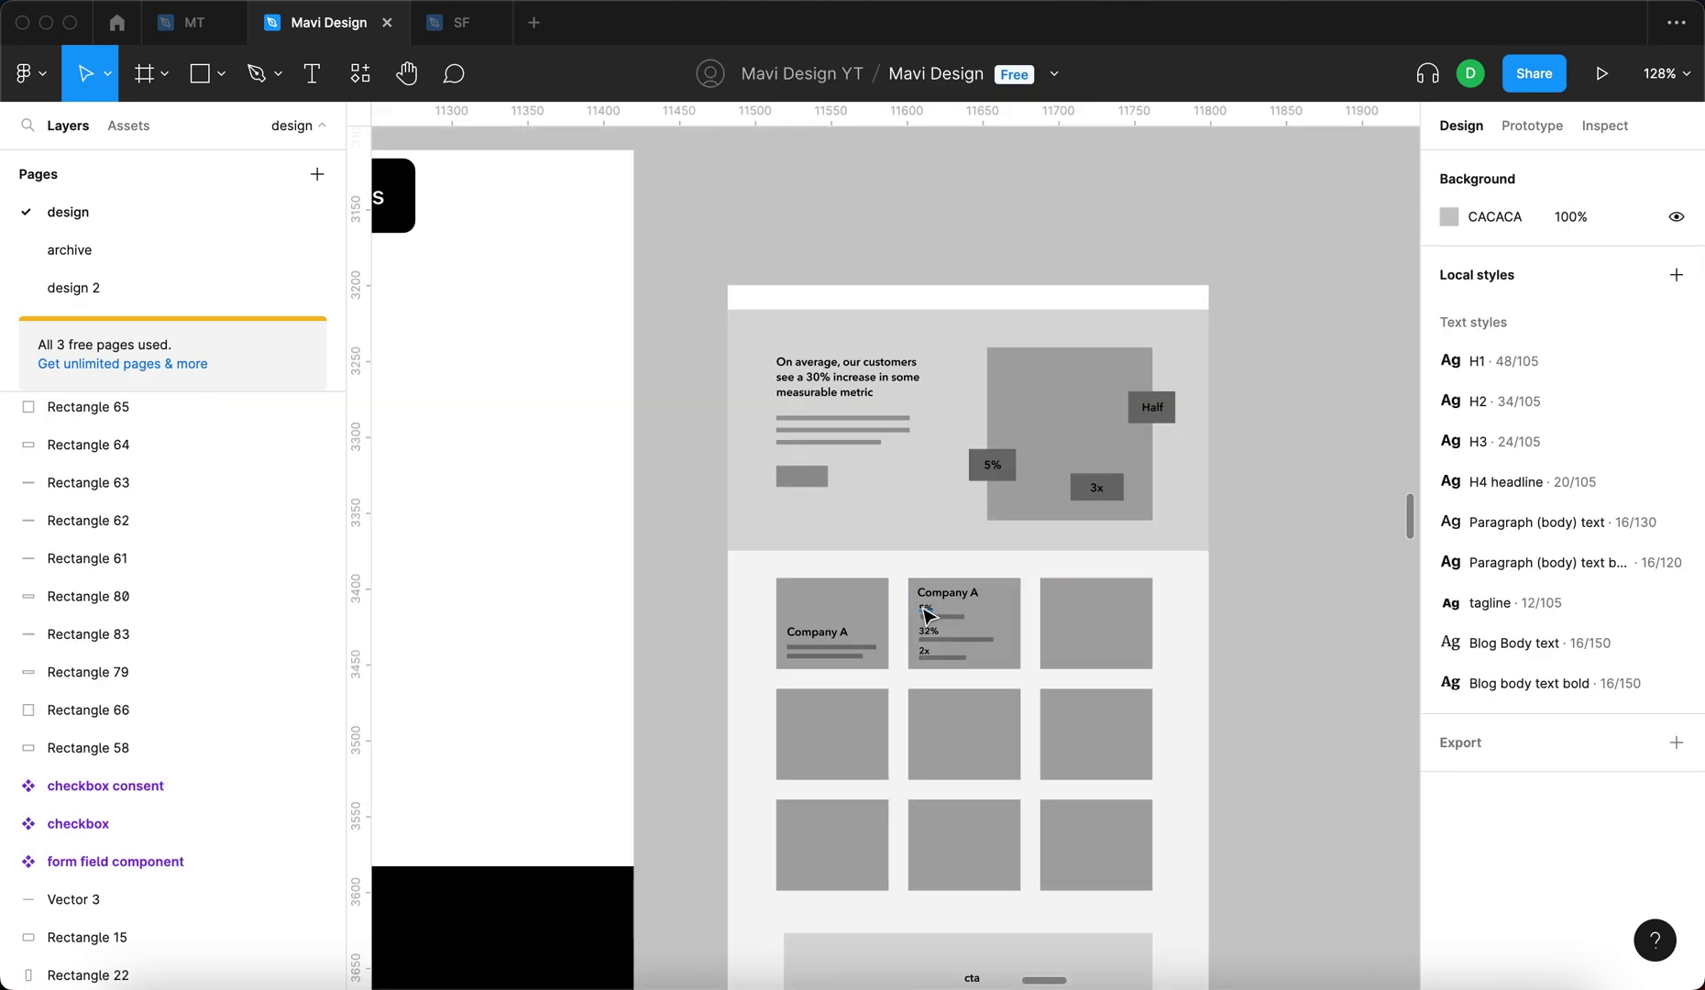
Draw an arrow about 27.5 × 4 from the first card's content to the edge of the second card
{"action": "scroll", "coordinate": [919, 602], "scroll_direction": "up", "scroll_amount": 5}
{"action": "key", "text": "shift+l"}
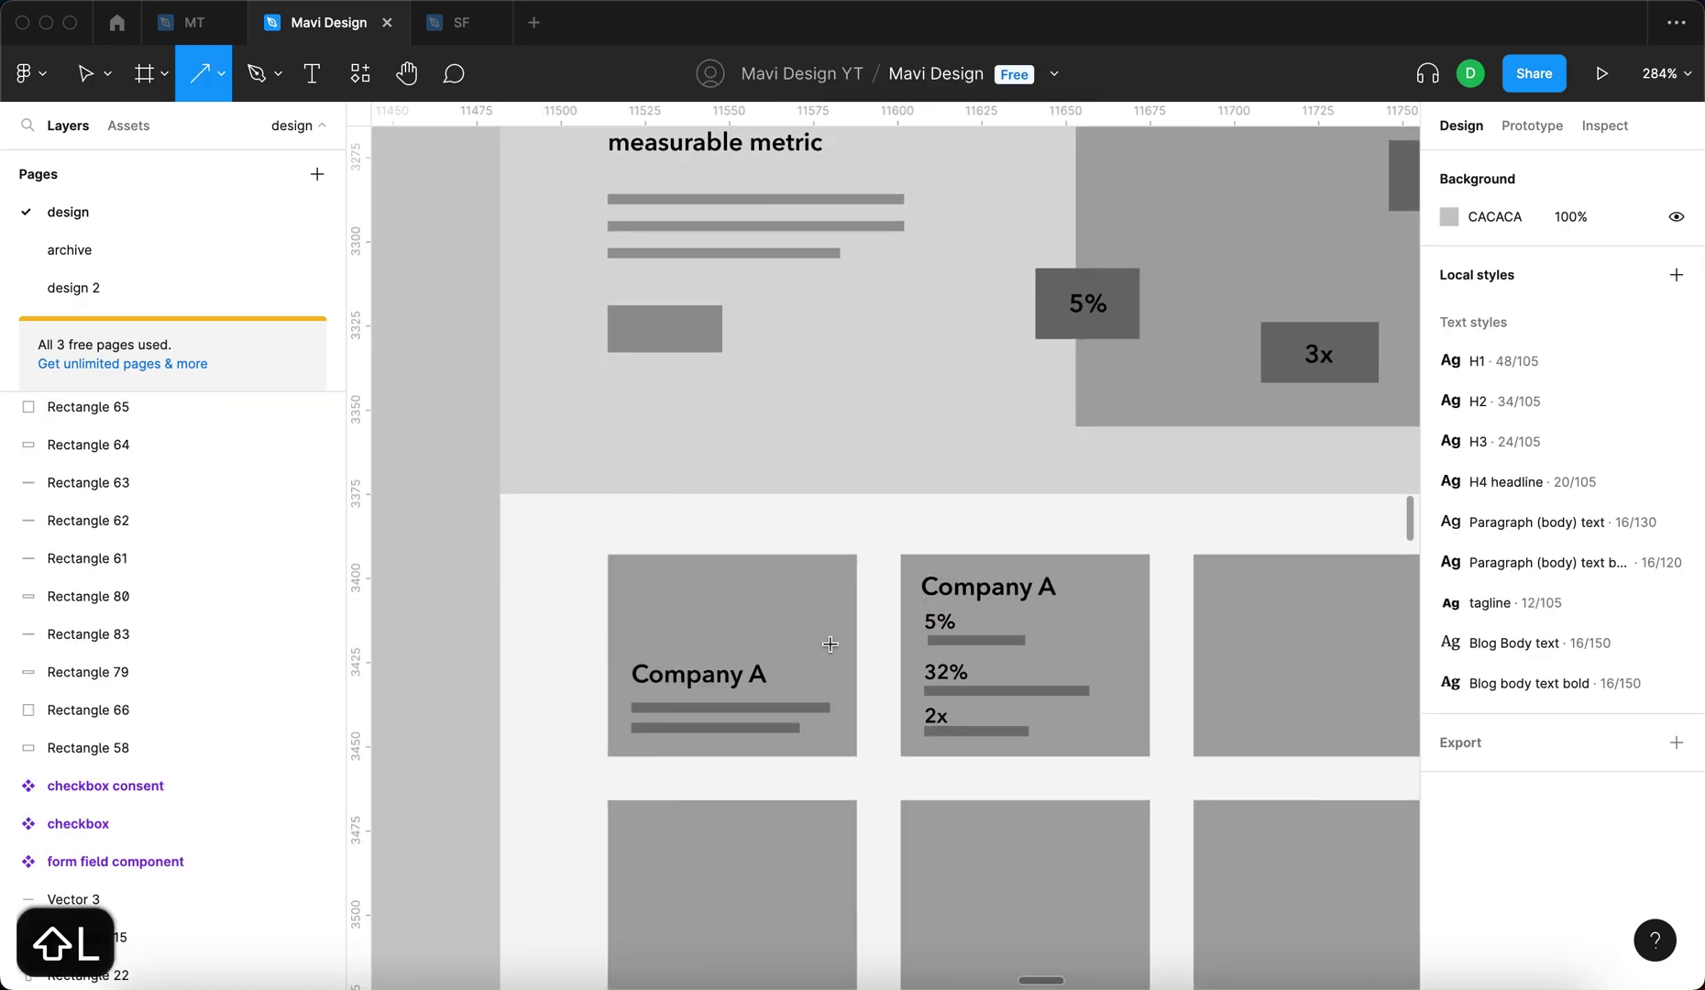
{"action": "mouse_move", "coordinate": [659, 641]}
{"action": "left_mouse_down"}
{"action": "mouse_move", "coordinate": [996, 642]}
{"action": "mouse_move", "coordinate": [746, 654]}
{"action": "mouse_move", "coordinate": [811, 657]}
{"action": "left_mouse_up"}
{"action": "key", "text": "Return"}
{"action": "key", "text": "Return"}
Set the arrow's stroke width to 1
{"action": "left_click", "coordinate": [1591, 590]}
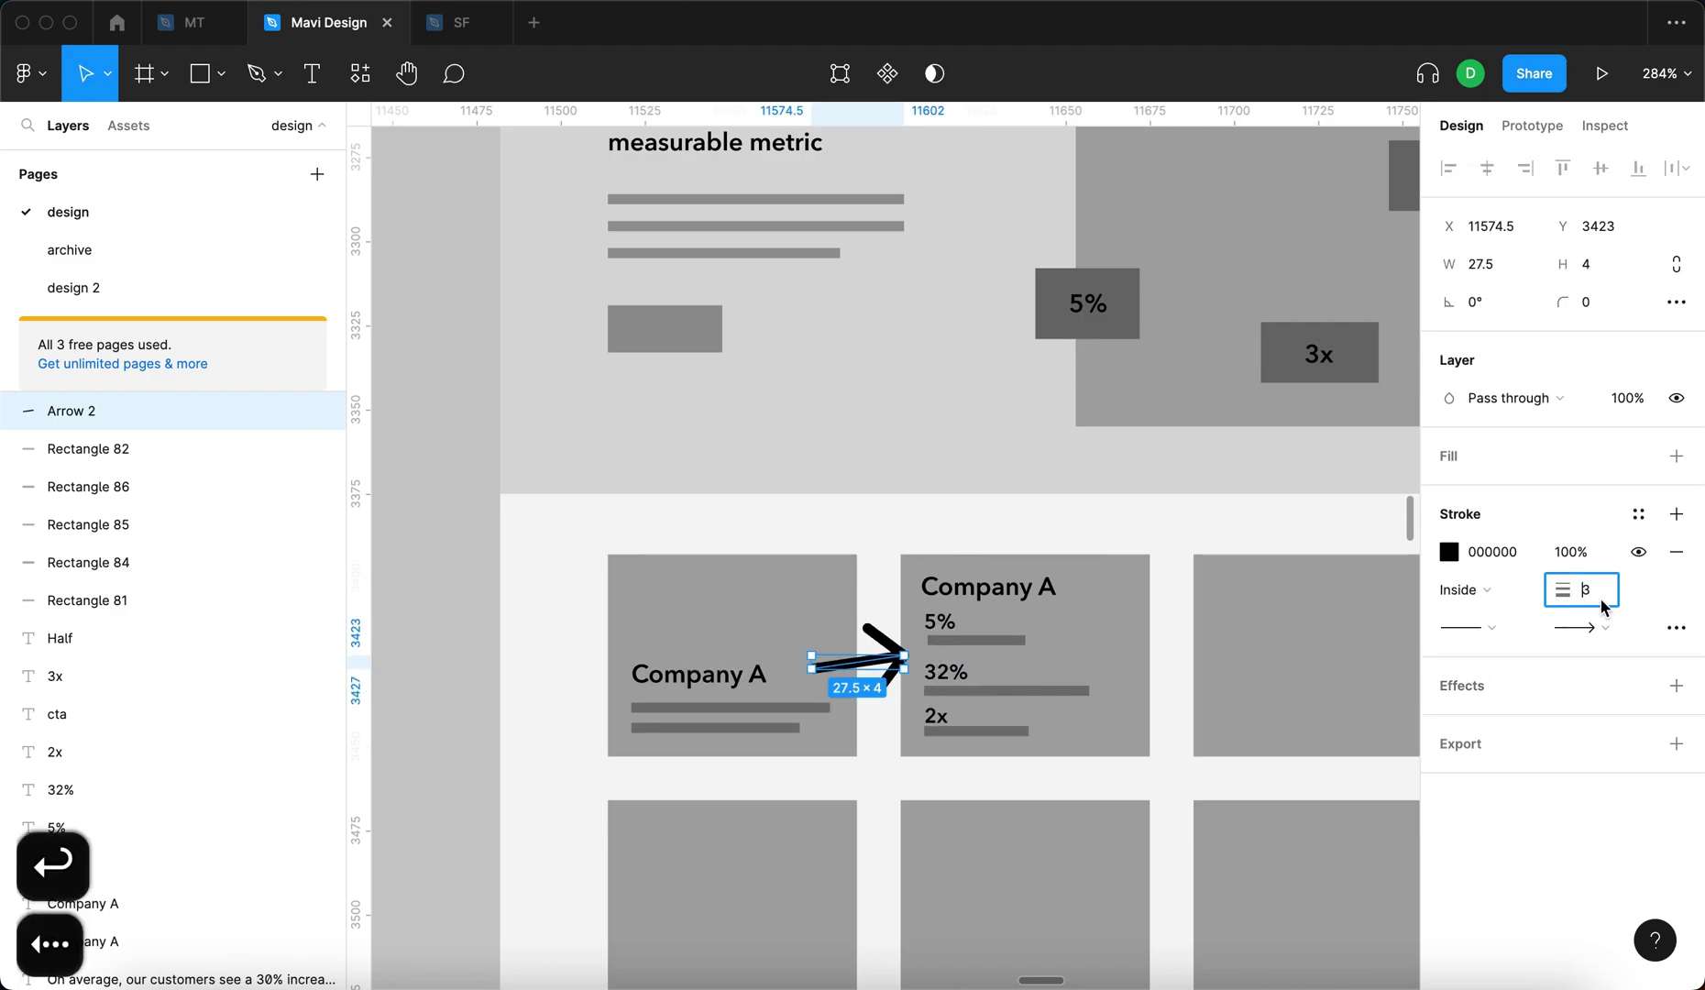
{"action": "type", "text": "1"}
{"action": "key", "text": "Up"}
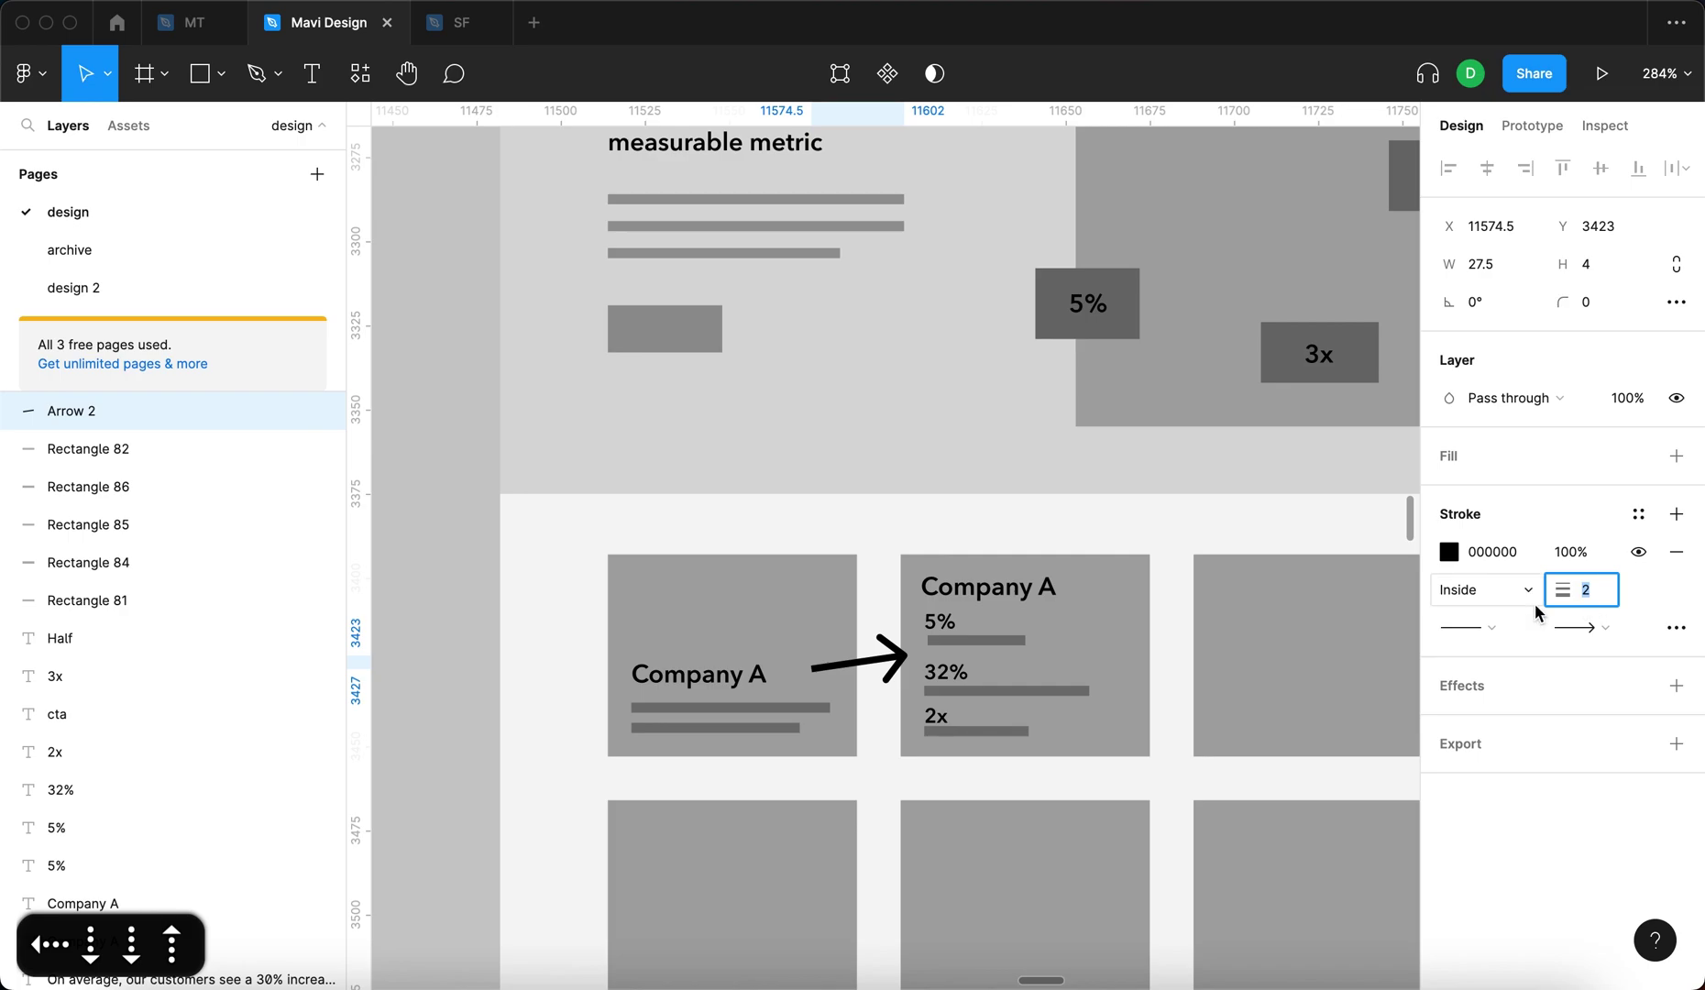
{"action": "key", "text": "Down"}
{"action": "key", "text": "Return"}
{"action": "key", "text": "Return"}
{"action": "key", "text": "Return"}
Shift the arrow slightly toward the first card and add a gray "hover" label above it
{"action": "left_click_drag", "start_coordinate": [875, 670], "coordinate": [866, 674]}
{"action": "left_click", "coordinate": [458, 656]}
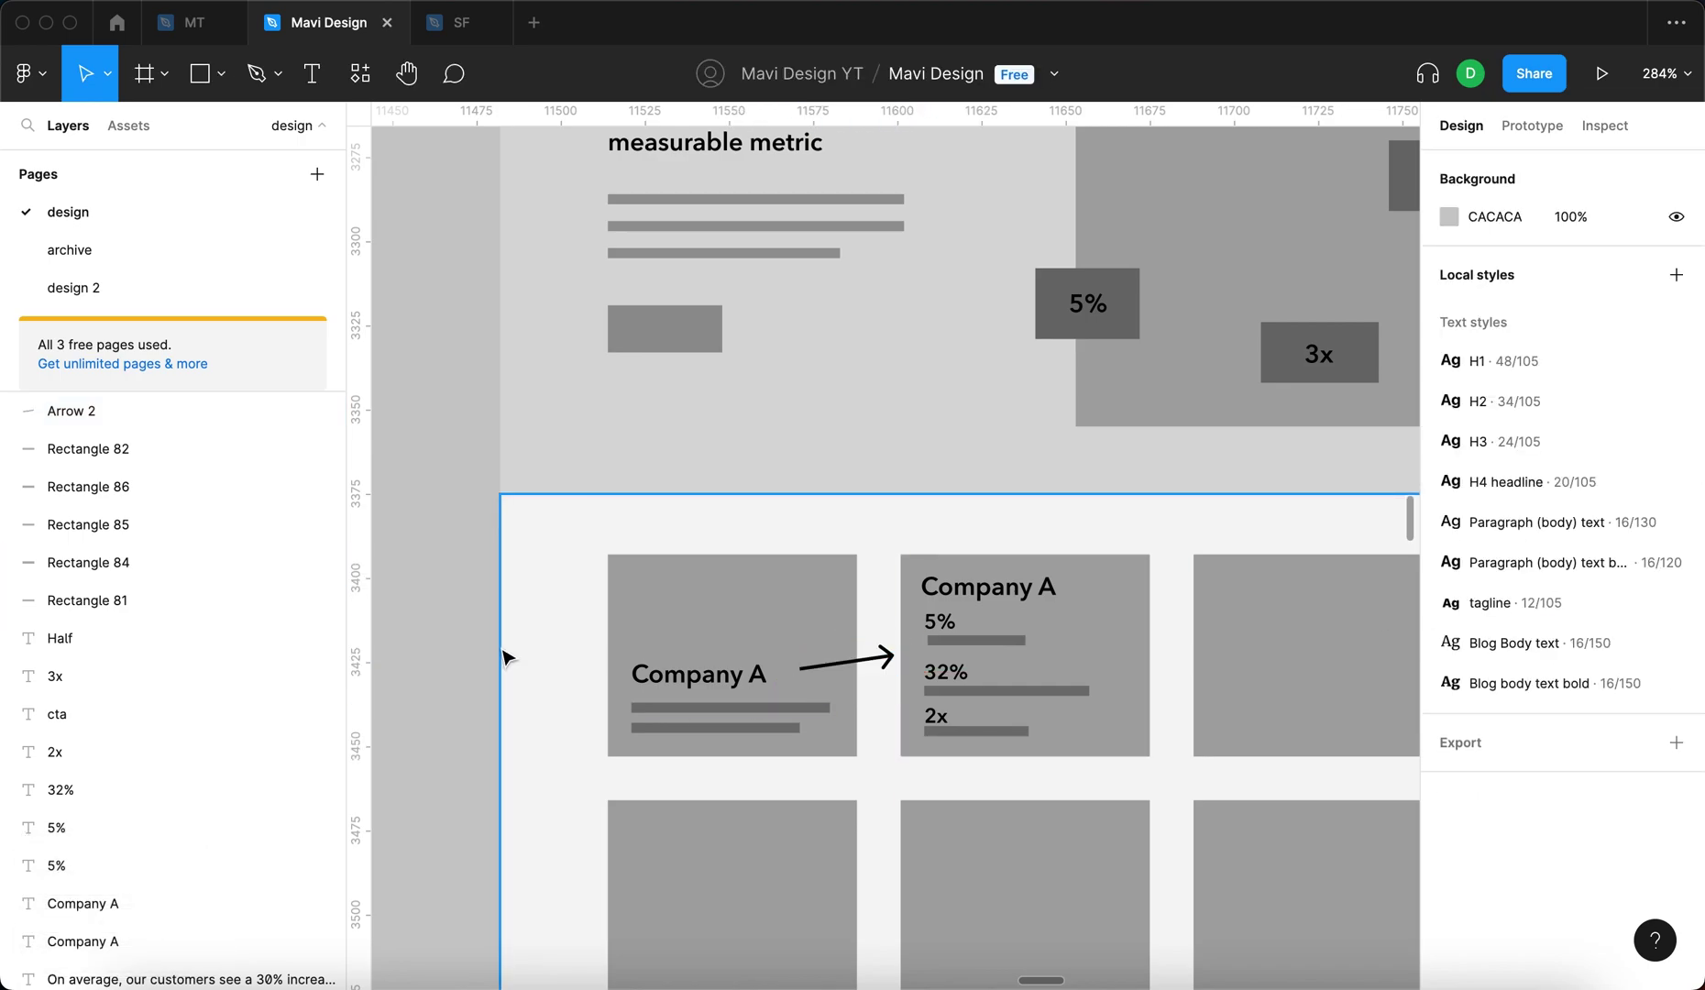
{"action": "scroll", "coordinate": [515, 657], "scroll_direction": "up", "scroll_amount": 4}
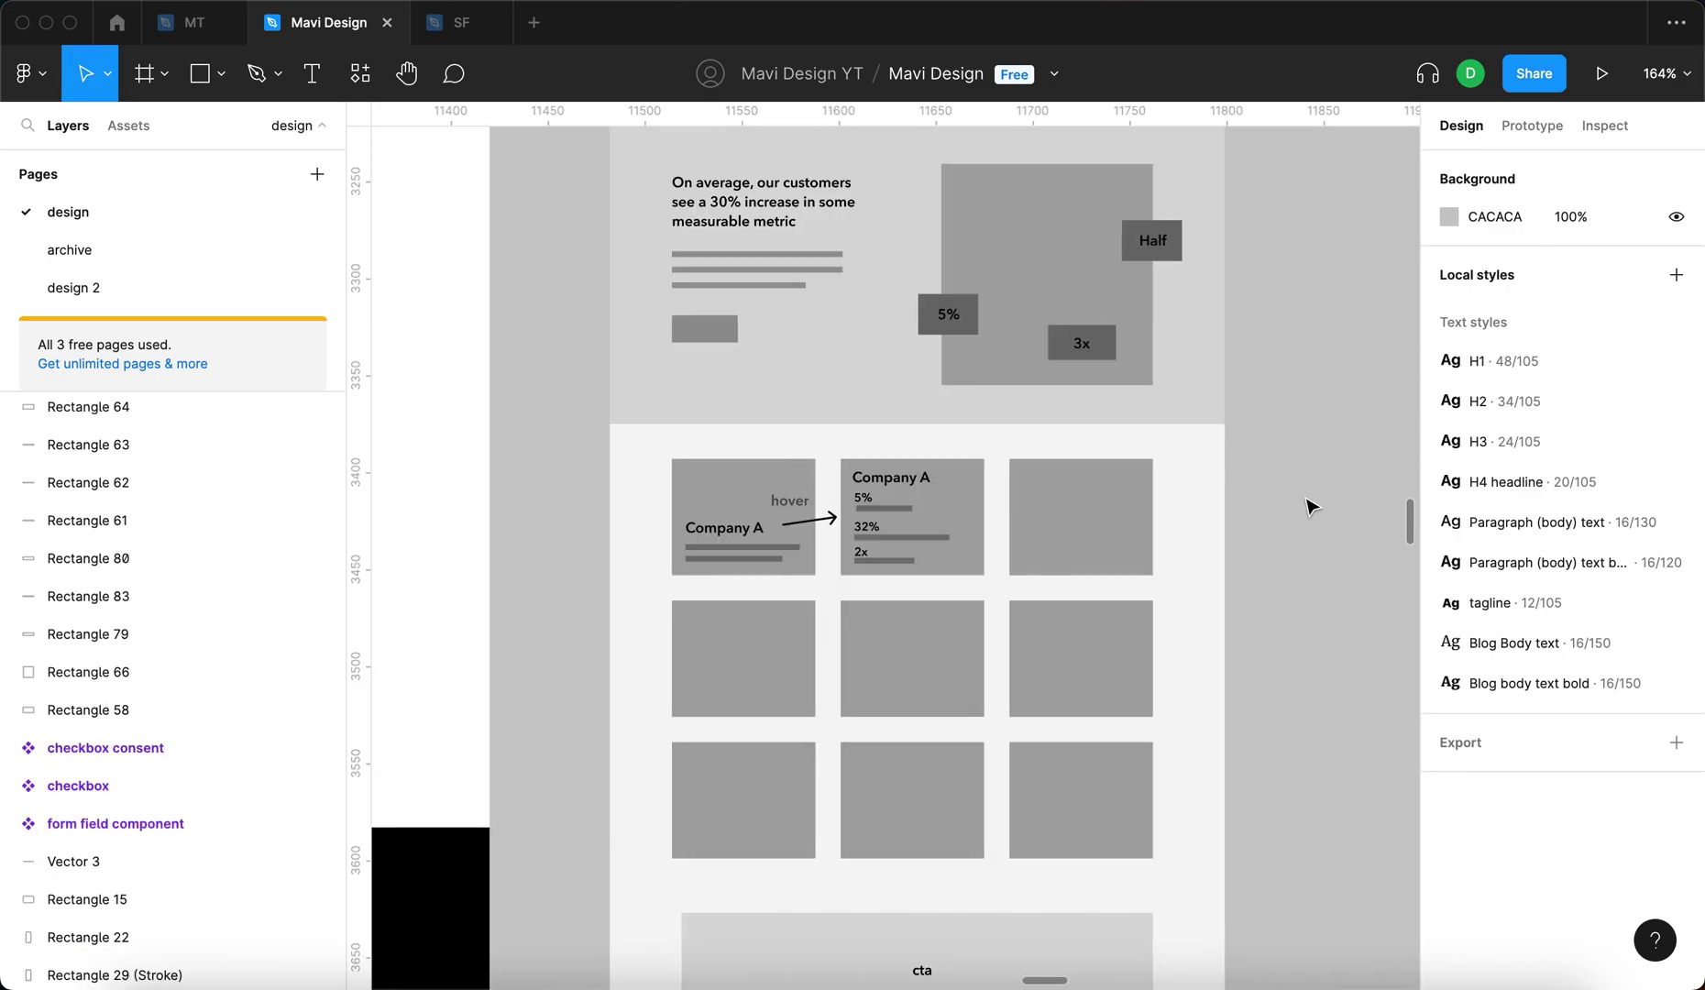
{"action": "scroll", "coordinate": [1274, 546], "scroll_direction": "down", "scroll_amount": 1}
{"action": "scroll", "coordinate": [1274, 543], "scroll_direction": "down", "scroll_amount": 3}
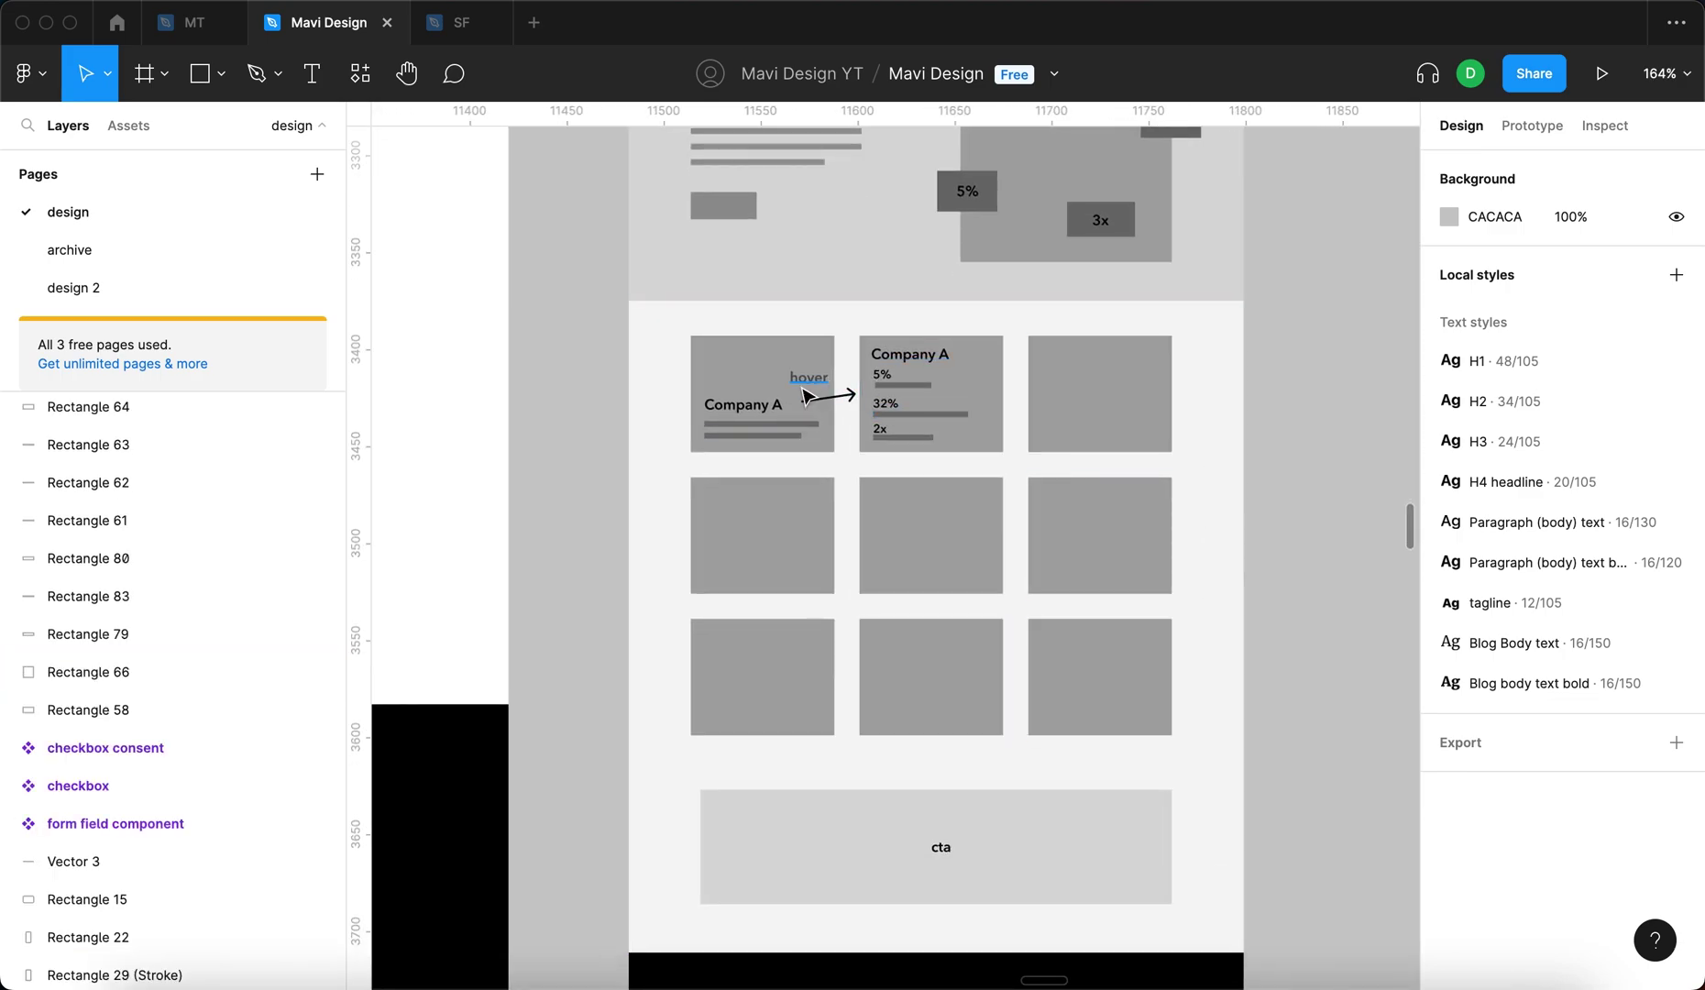
Review the hover interaction sketched between the first two cards and the hero section above them
{"action": "scroll", "coordinate": [805, 396], "scroll_direction": "down", "scroll_amount": 1}
{"action": "scroll", "coordinate": [875, 392], "scroll_direction": "up", "scroll_amount": 3}
{"action": "scroll", "coordinate": [880, 404], "scroll_direction": "up", "scroll_amount": 5}
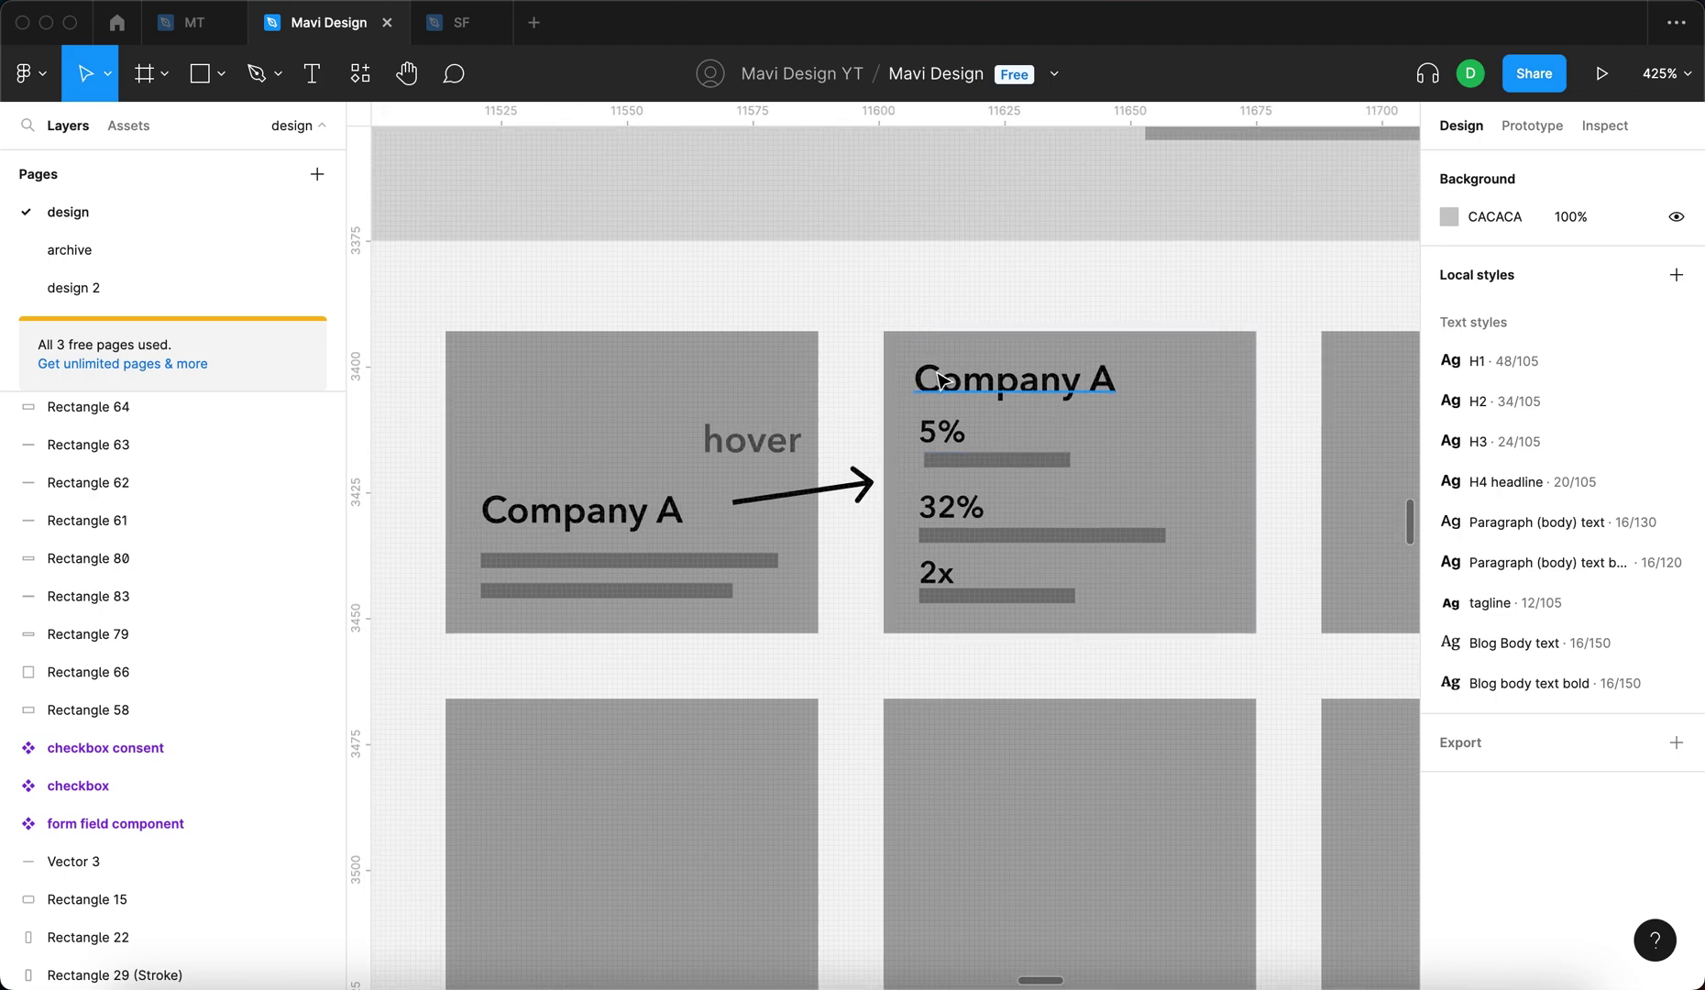
{"action": "scroll", "coordinate": [940, 379], "scroll_direction": "down", "scroll_amount": 3}
{"action": "left_click", "coordinate": [1263, 384]}
{"action": "left_click", "coordinate": [992, 659]}
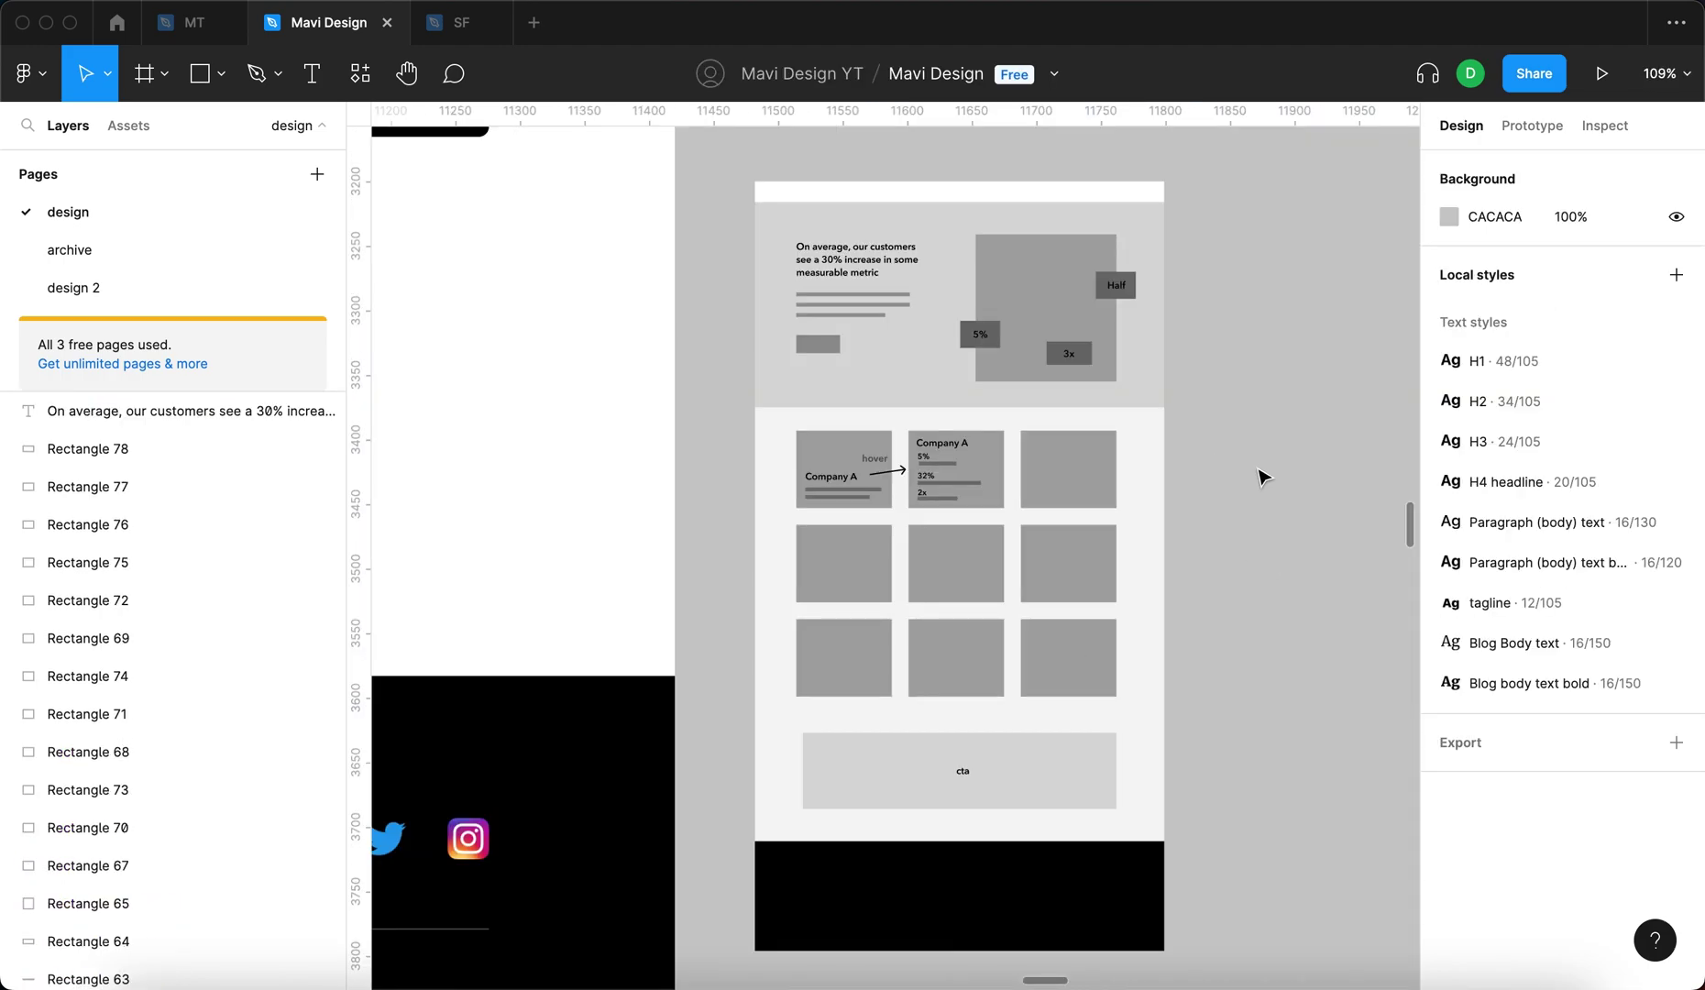
{"action": "mouse_move", "coordinate": [1259, 469]}
{"action": "left_mouse_down"}
{"action": "mouse_move", "coordinate": [1245, 484]}
{"action": "mouse_move", "coordinate": [1254, 459]}
{"action": "left_mouse_up"}
{"action": "scroll", "coordinate": [1034, 296], "scroll_direction": "up", "scroll_amount": 2}
{"action": "scroll", "coordinate": [1035, 303], "scroll_direction": "up", "scroll_amount": 3}
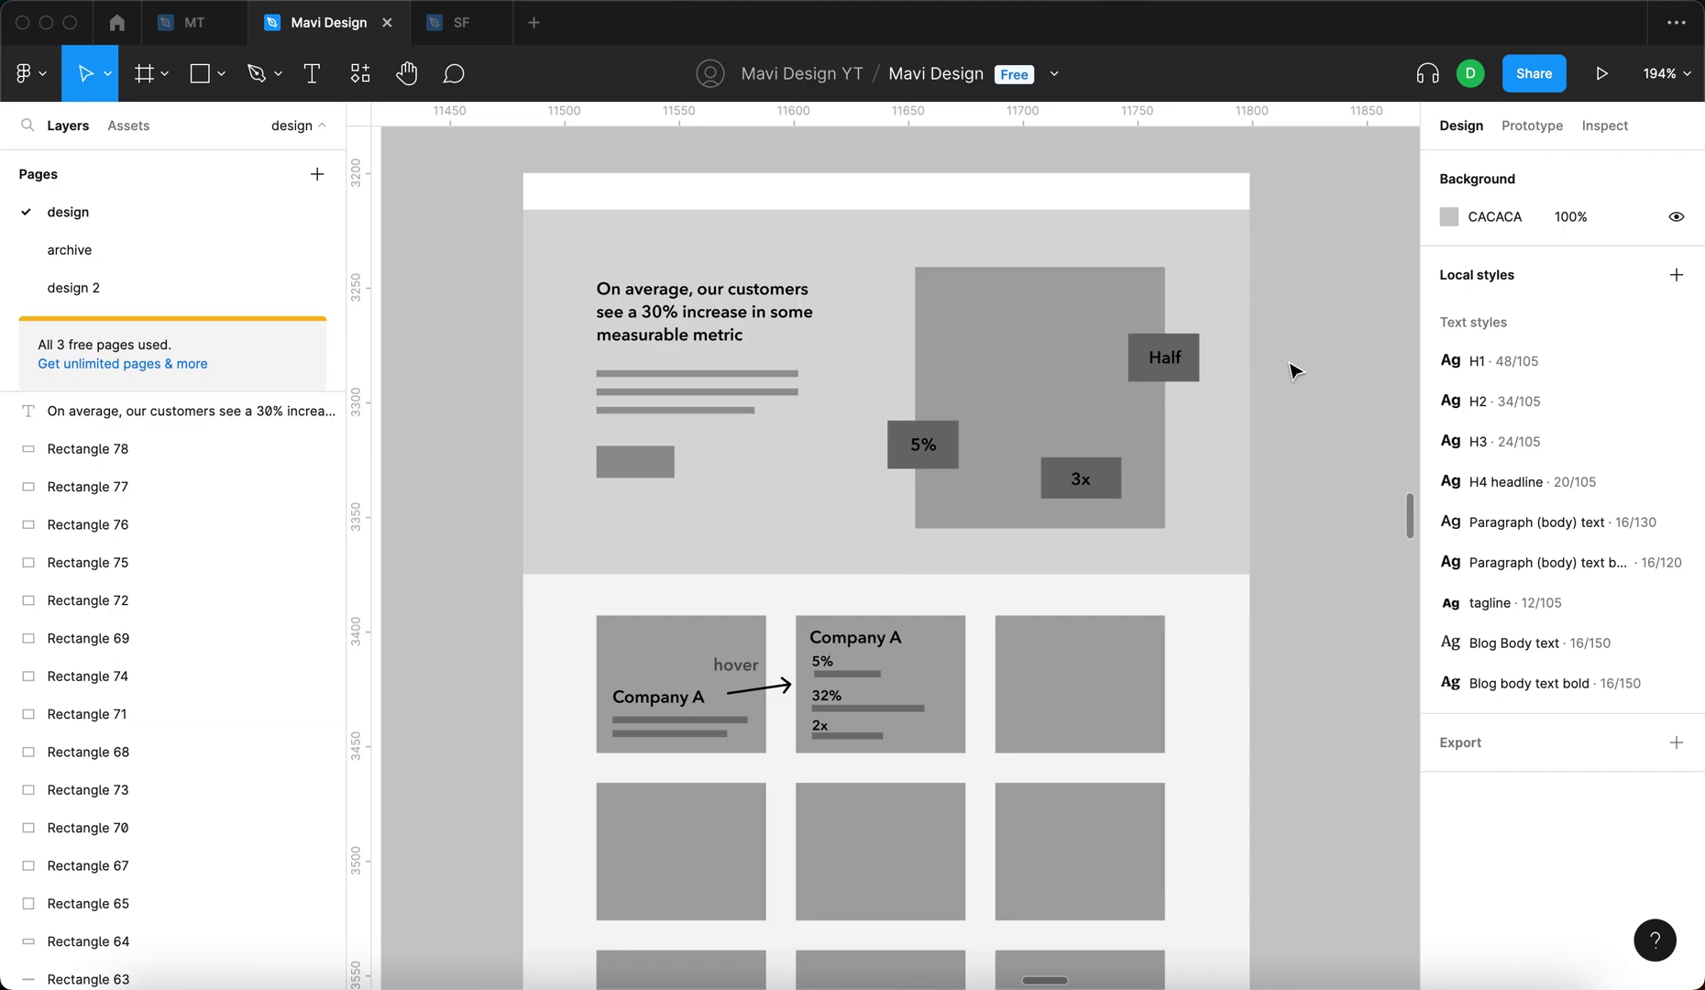
{"action": "scroll", "coordinate": [1292, 370], "scroll_direction": "down", "scroll_amount": 3}
{"action": "scroll", "coordinate": [1294, 369], "scroll_direction": "down", "scroll_amount": 5}
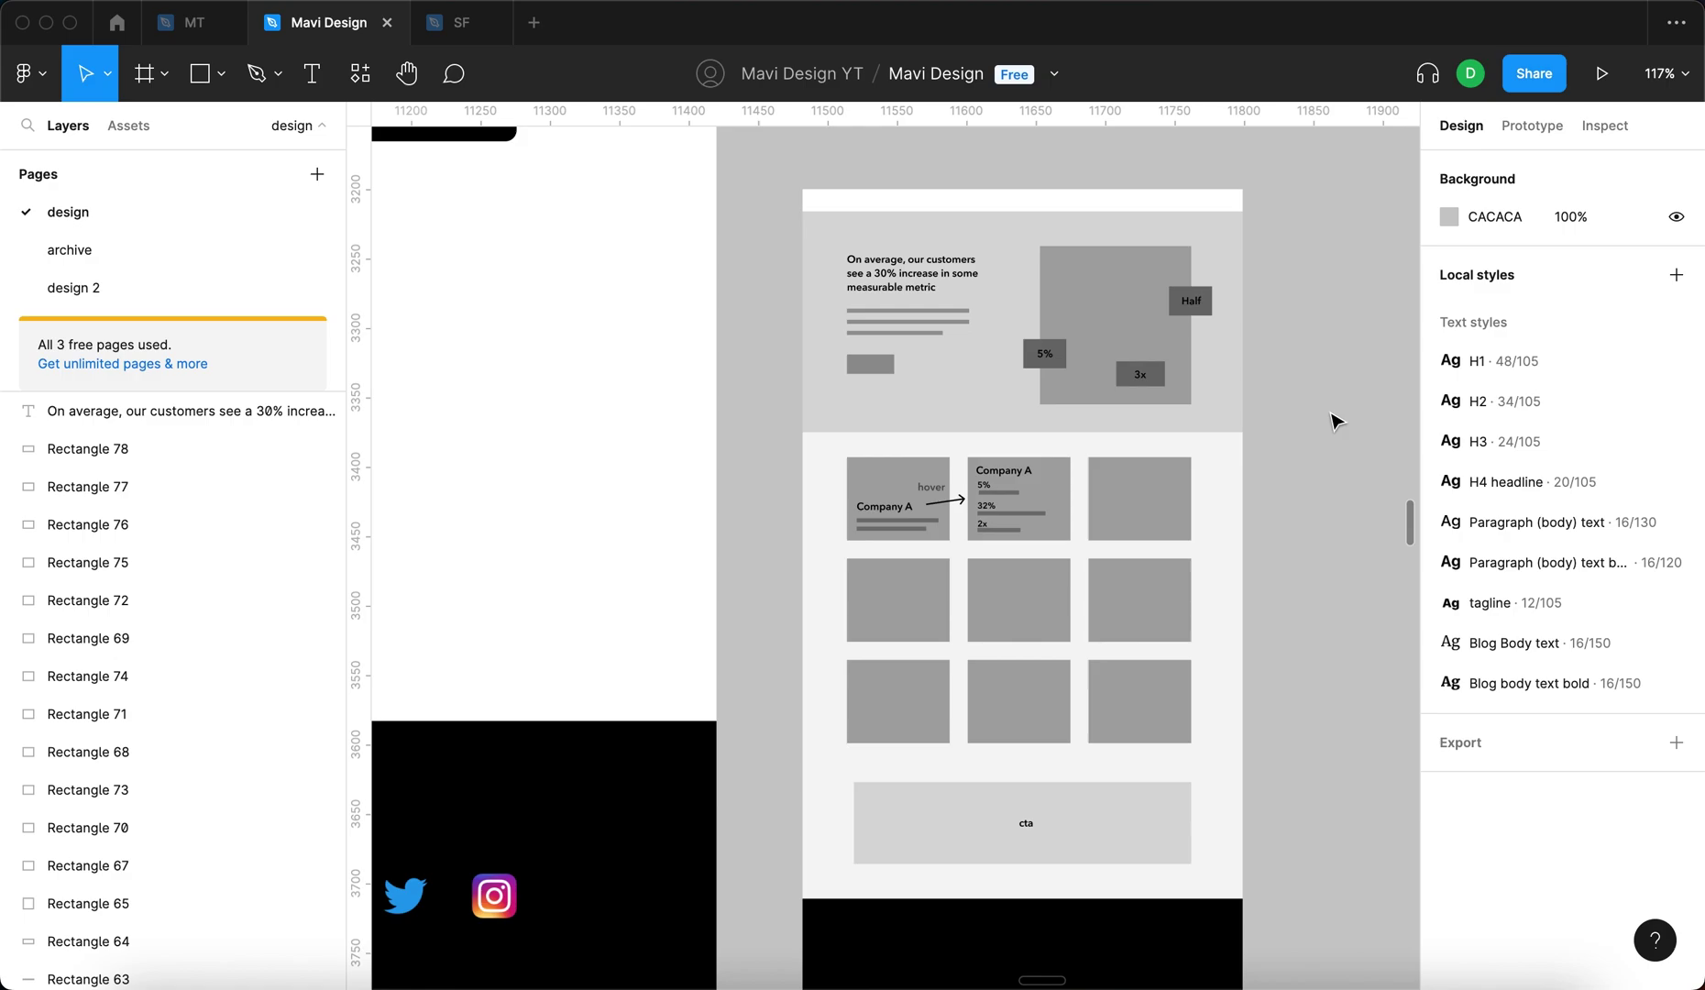
Select the entire wireframe and move it up so its top aligns with the top of the case studies frame
{"action": "scroll", "coordinate": [1334, 421], "scroll_direction": "down", "scroll_amount": 2}
{"action": "scroll", "coordinate": [1335, 421], "scroll_direction": "right", "scroll_amount": 2}
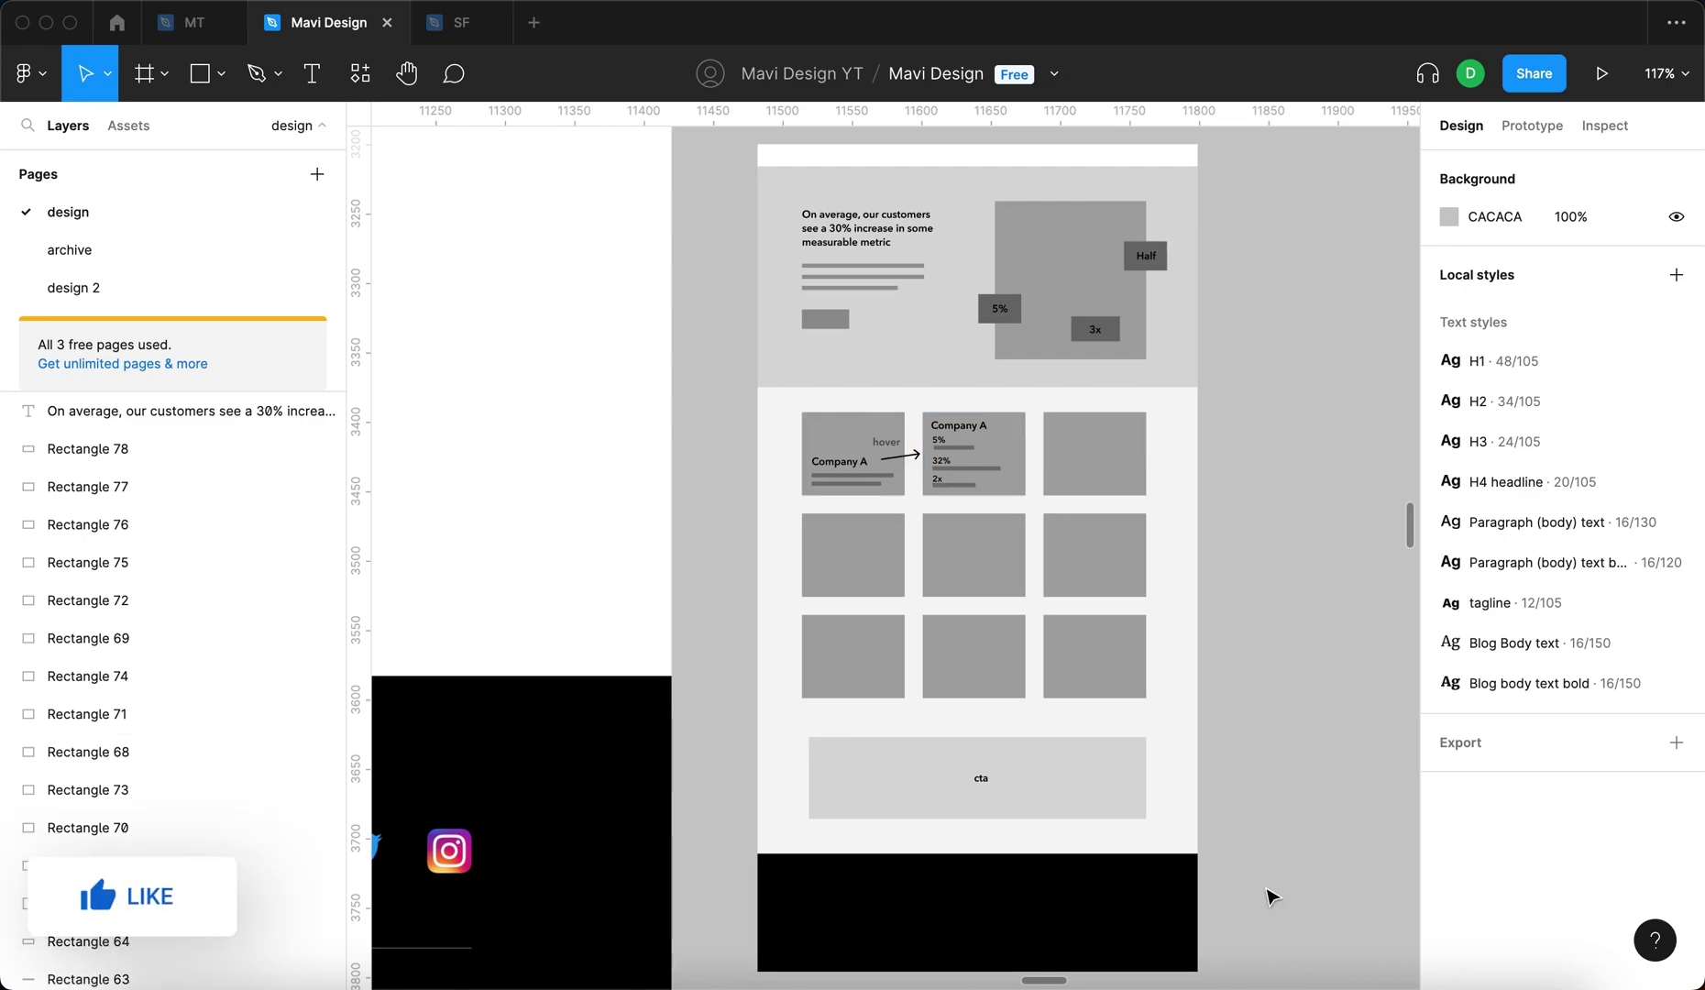
{"action": "scroll", "coordinate": [1268, 896], "scroll_direction": "down", "scroll_amount": 5}
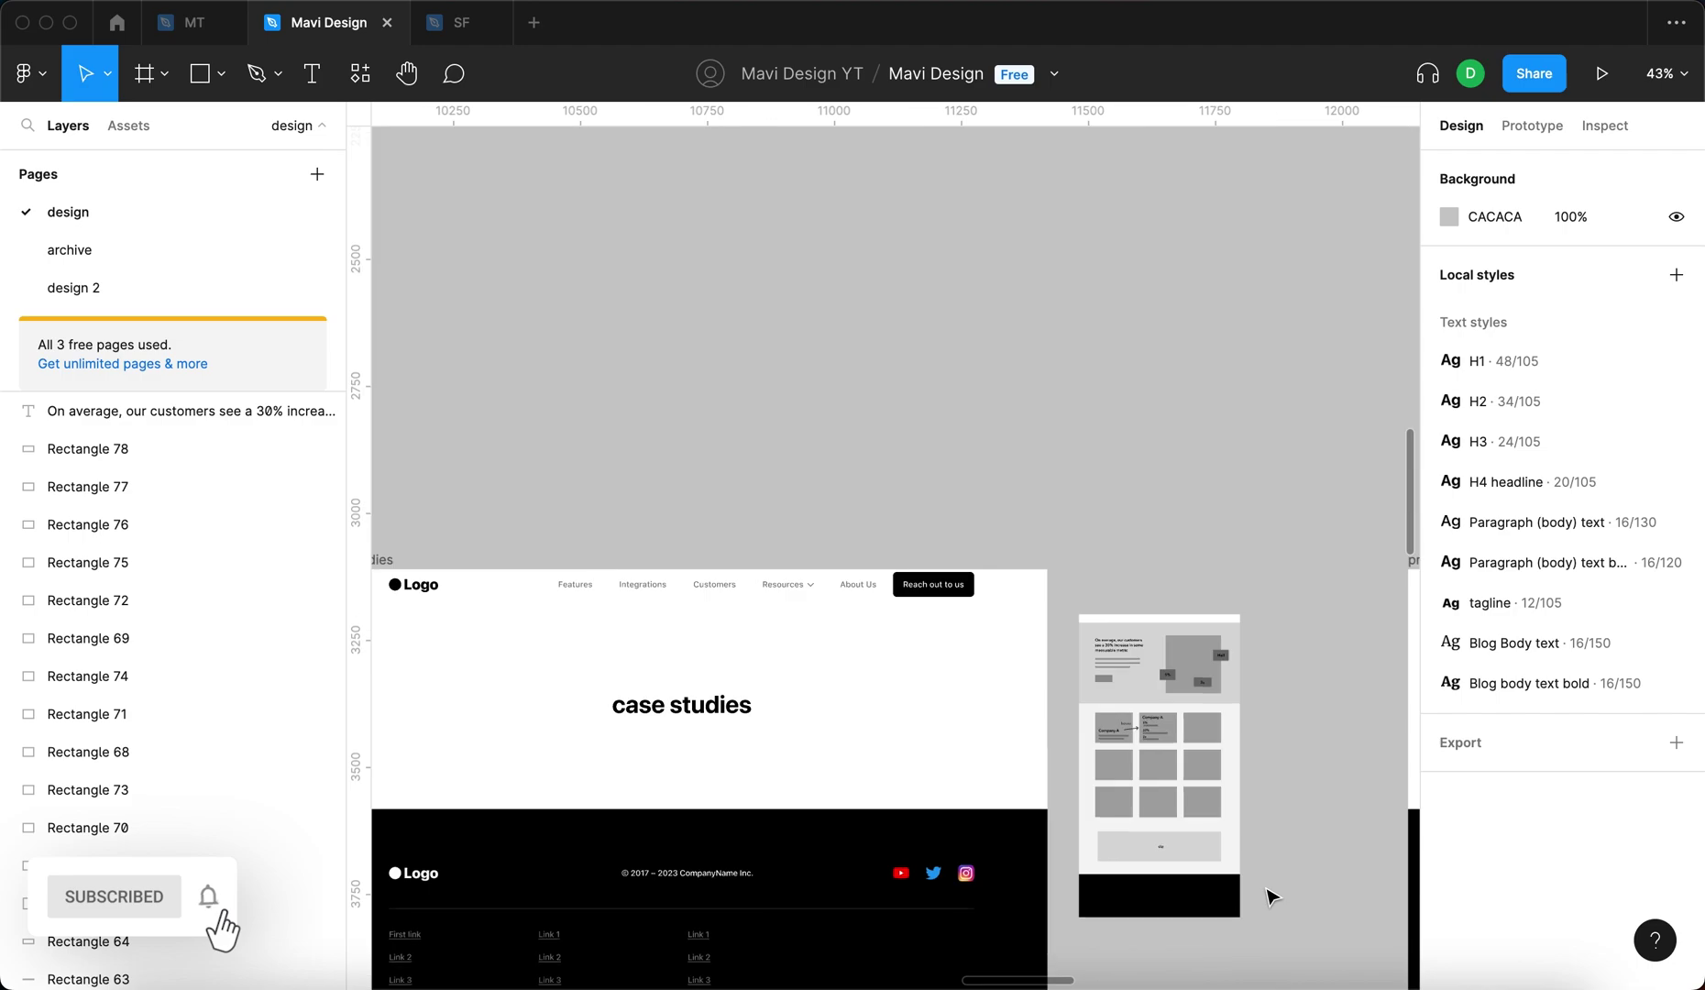
{"action": "left_click_drag", "start_coordinate": [1309, 969], "coordinate": [1123, 641]}
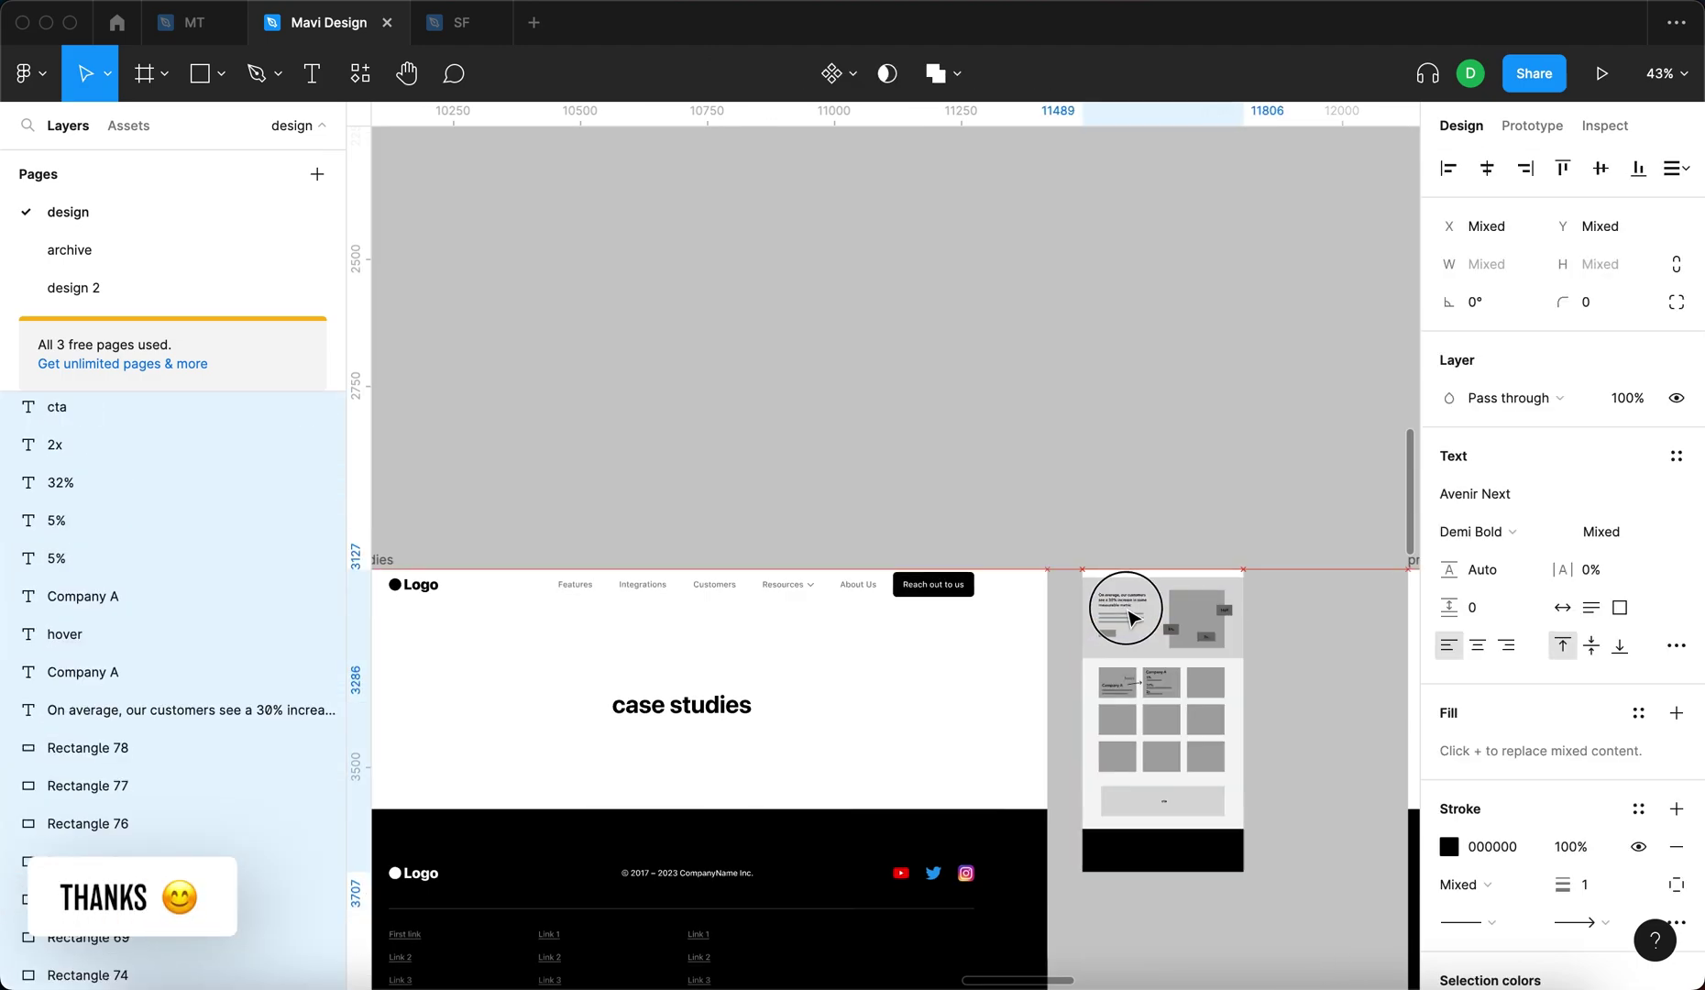